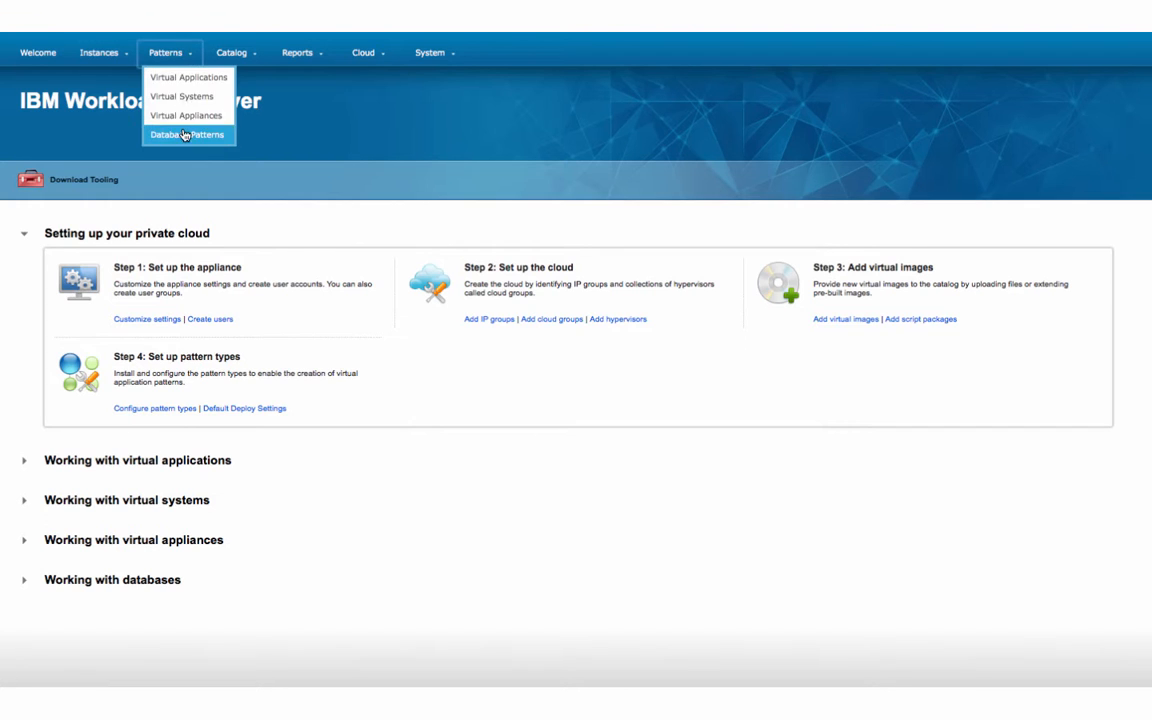
Search the virtual system patterns for an existing CLM E1 topology pattern
left_click(190, 97)
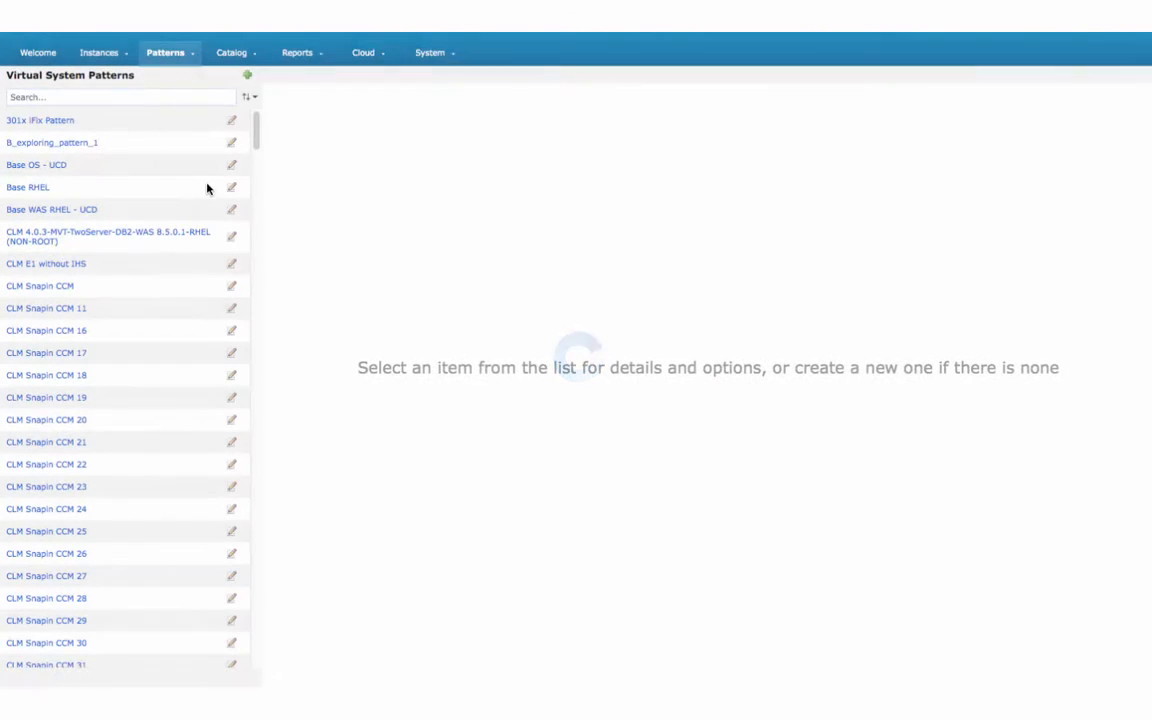
left_click(104, 98)
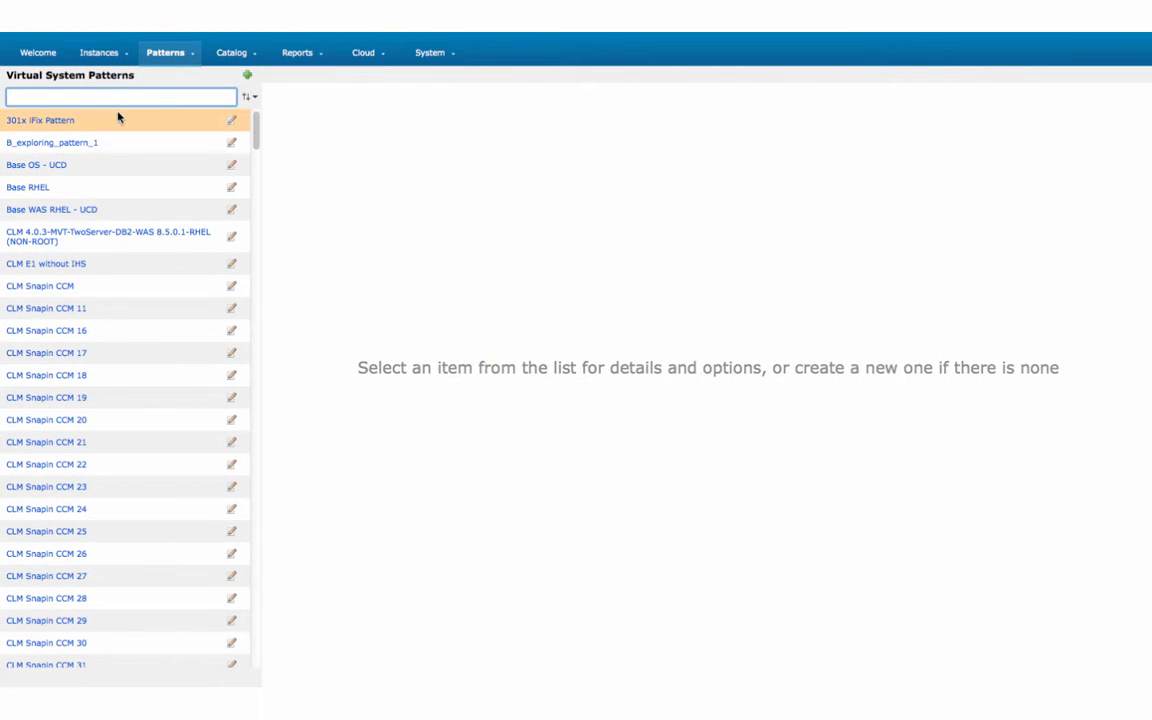
type("IBM CLM E1 5.0 Distributed Base topology-")
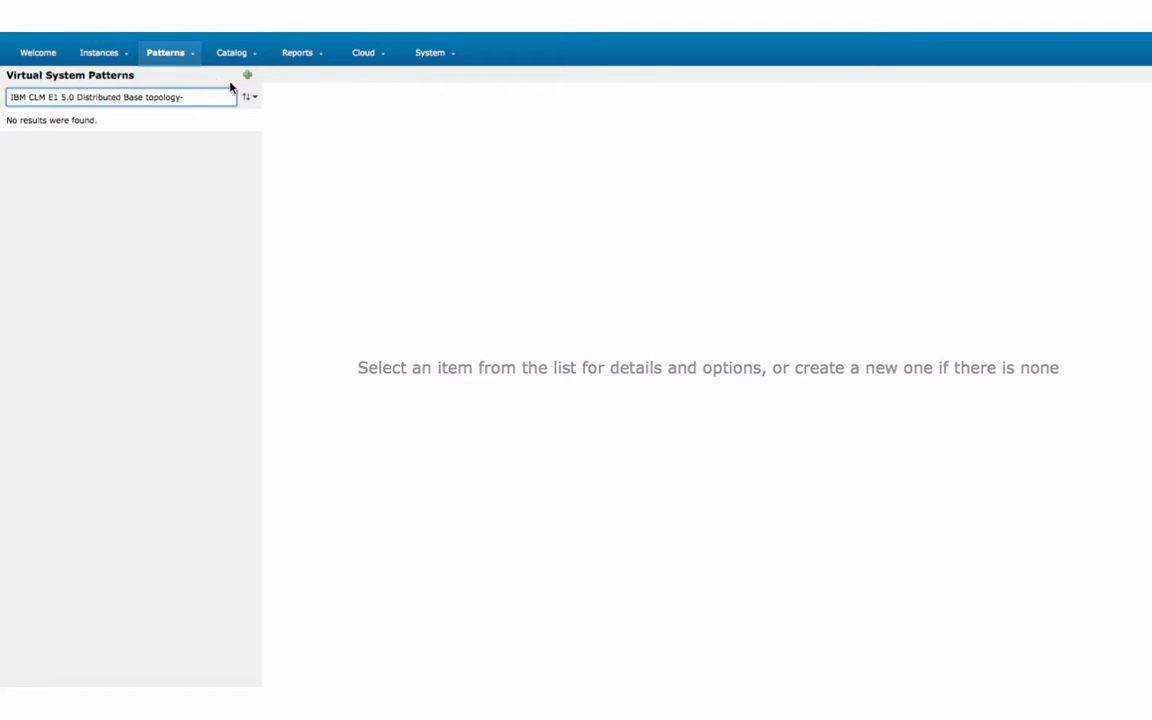
Create the pattern 'IBM CLM E1 5.0 Distributed Base topology-' with description 'Saardard' and open it for editing
left_click(248, 76)
left_click(528, 344)
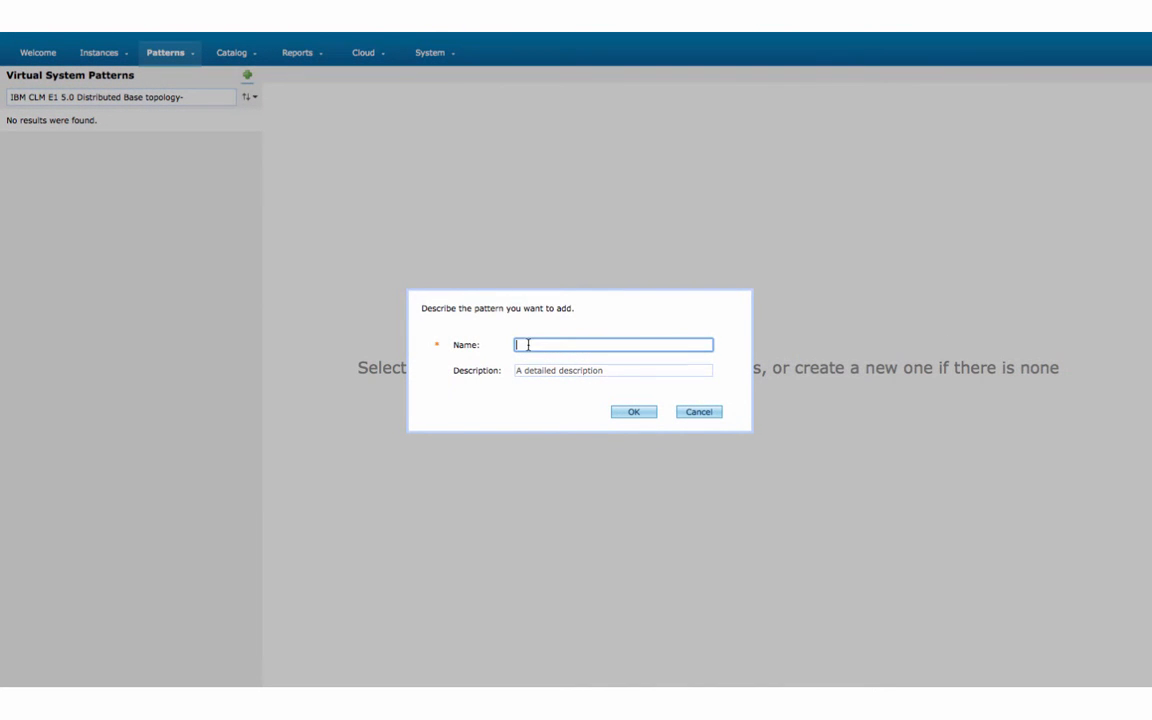
type("IBM CLM E1 5.0 Distributed Base topology-")
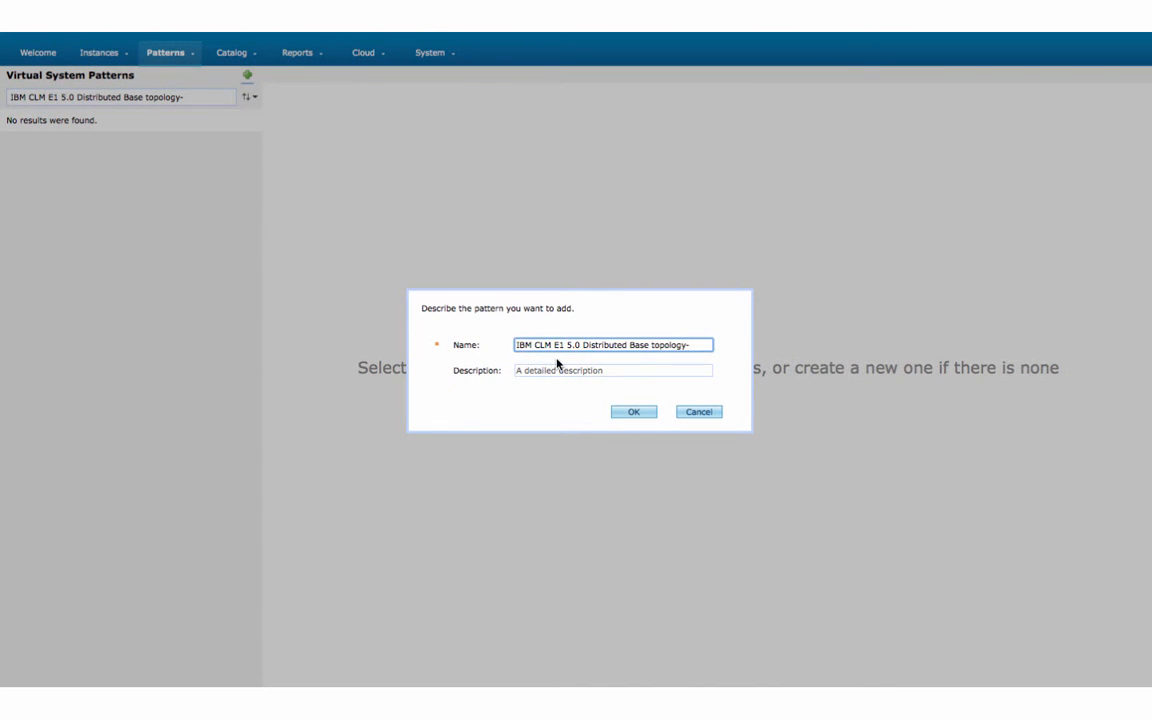
left_click(559, 369)
type("Sa")
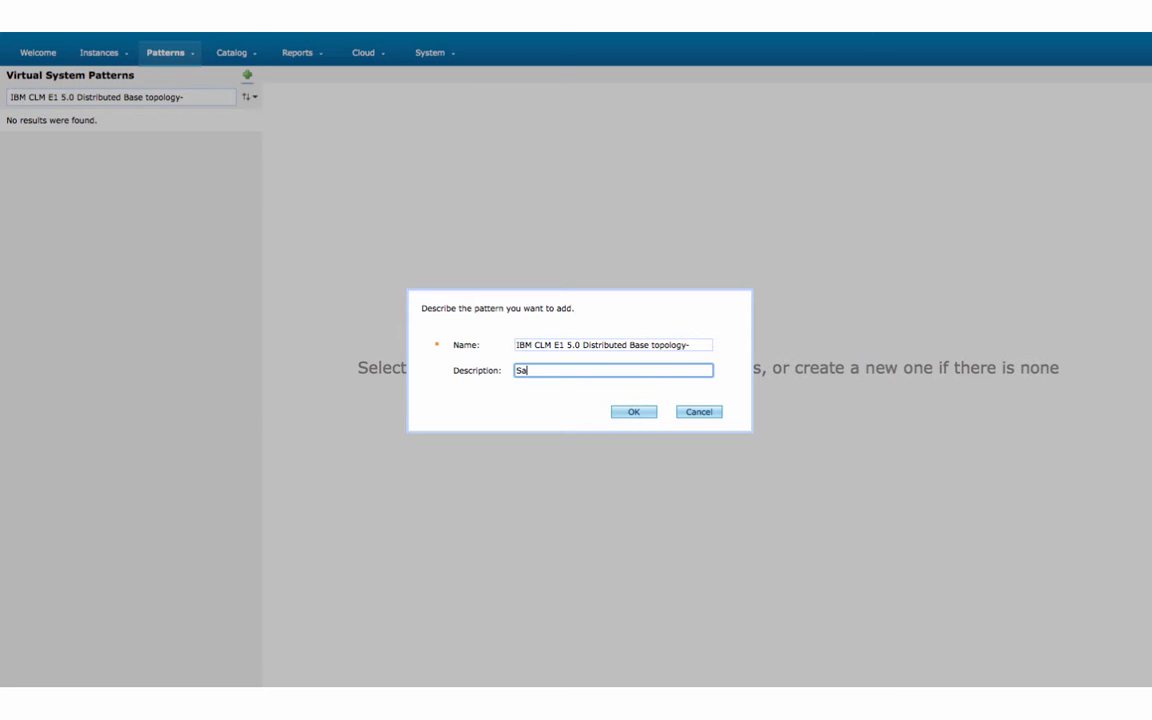
type("ar")
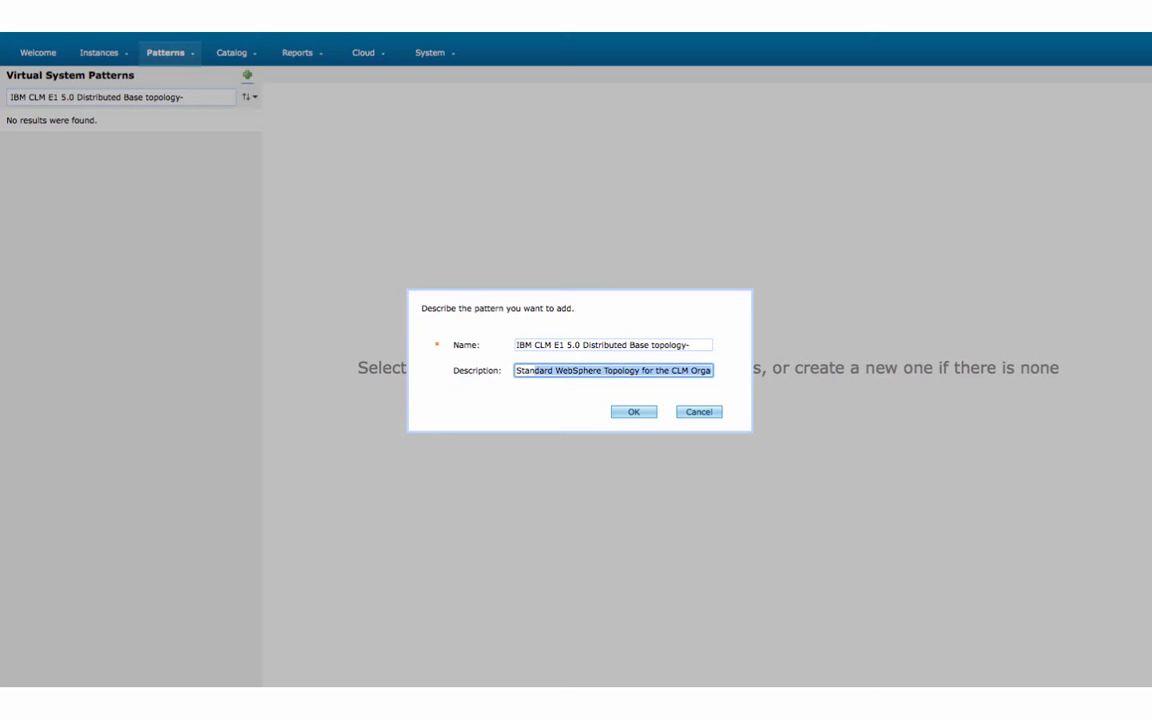
type("dard")
left_click(633, 412)
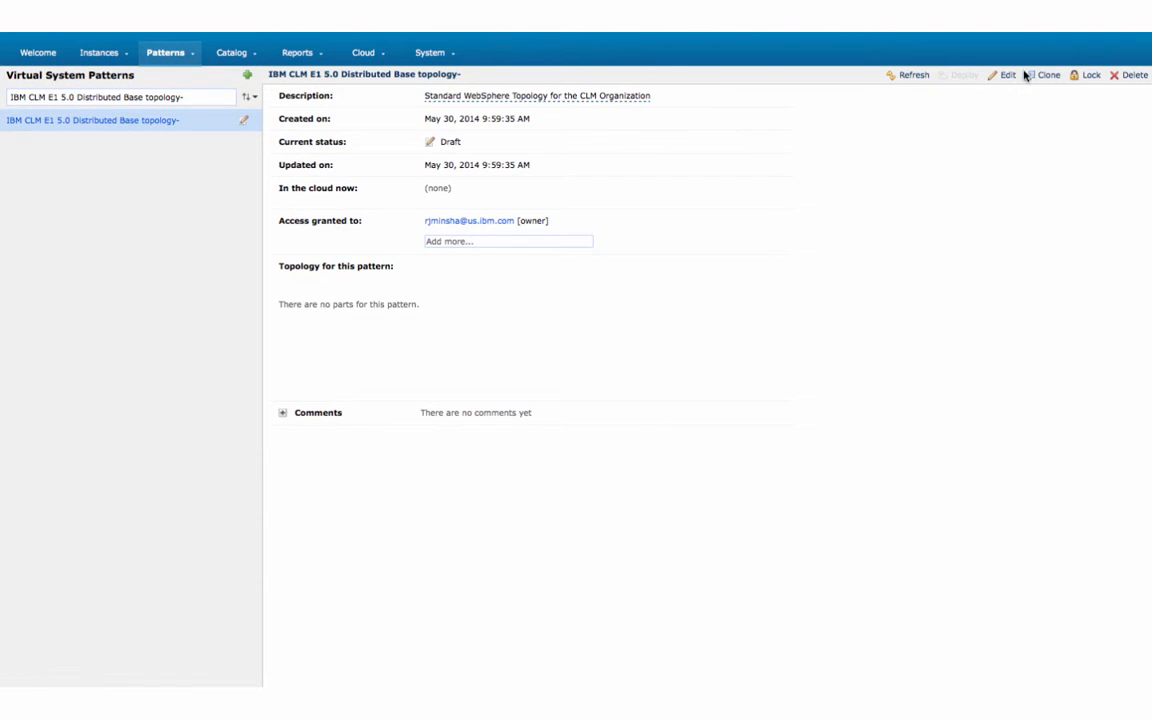
left_click(1010, 76)
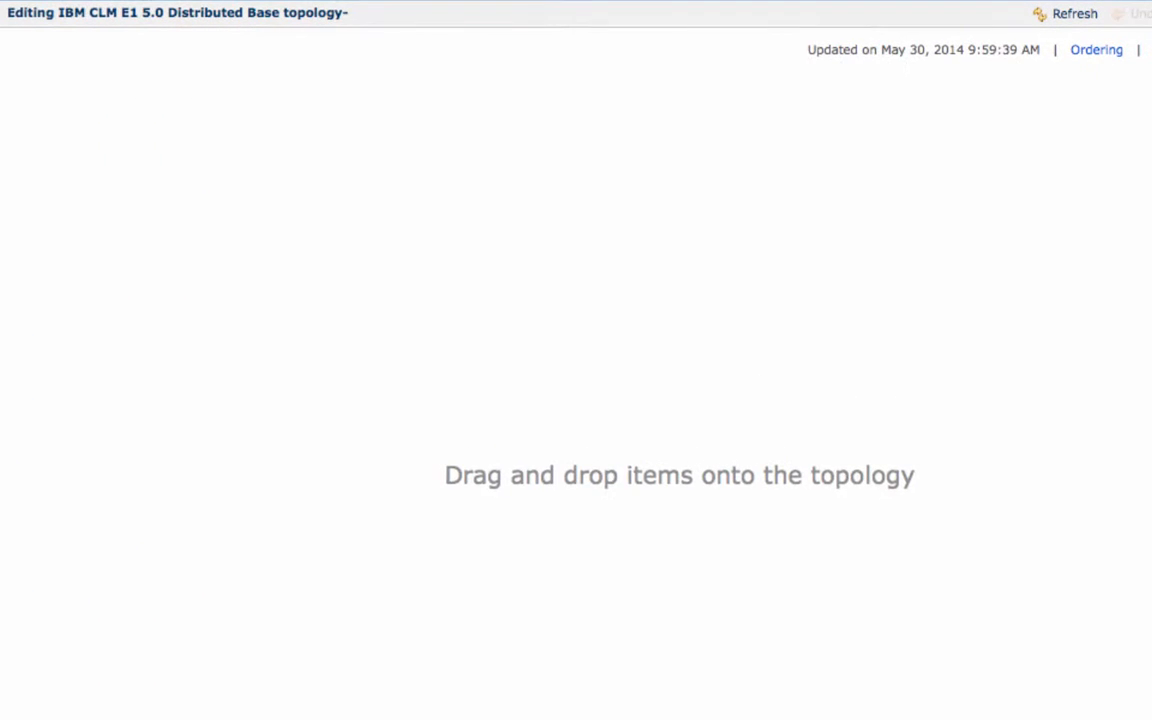
Add Standalone server, IBM HTTP servers and DB2 Enterprise parts to the topology
left_click_drag(2, 600, 43, 263)
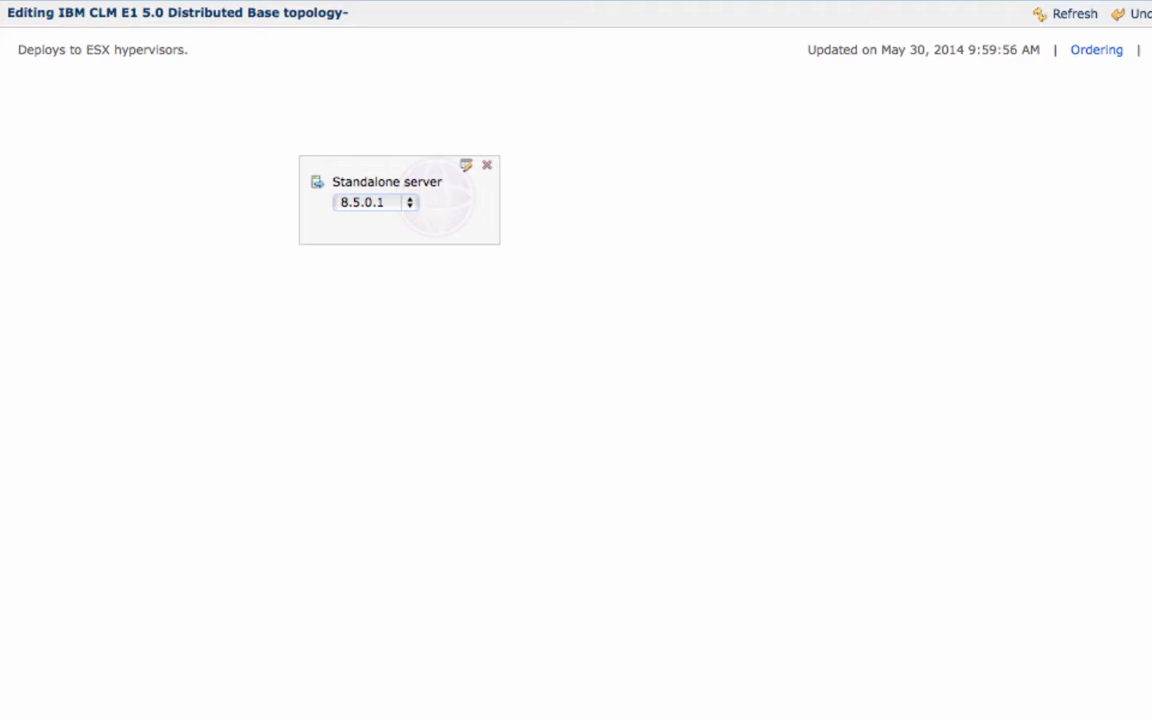
left_click_drag(2, 400, 139, 220)
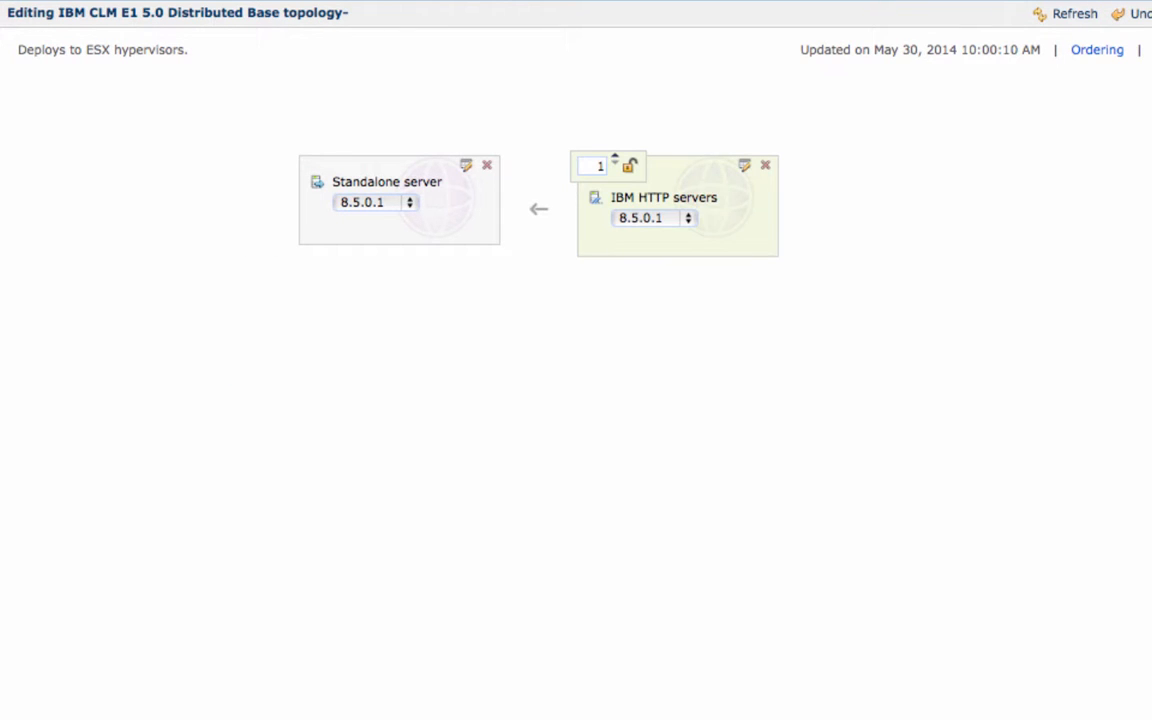
left_click_drag(2, 507, 573, 337)
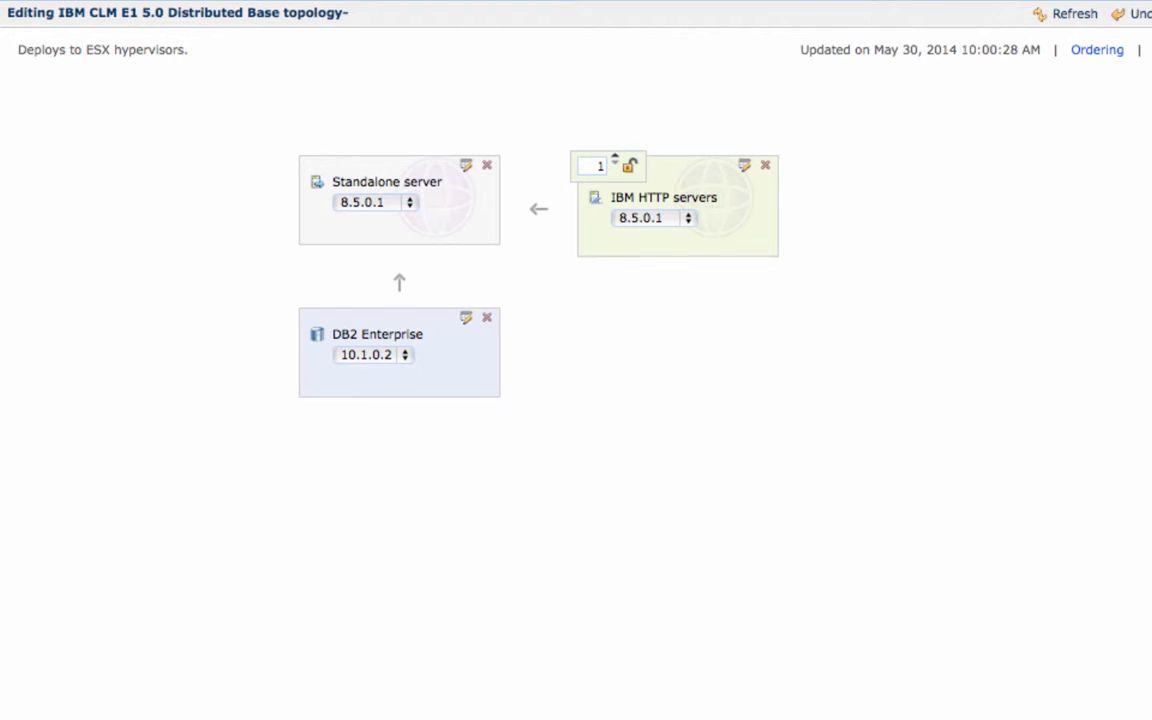
Attach iwd_VMCompliance, iwd_Registration and UCDeploy agent scripts to each of the three parts
left_click_drag(1, 198, 322, 214)
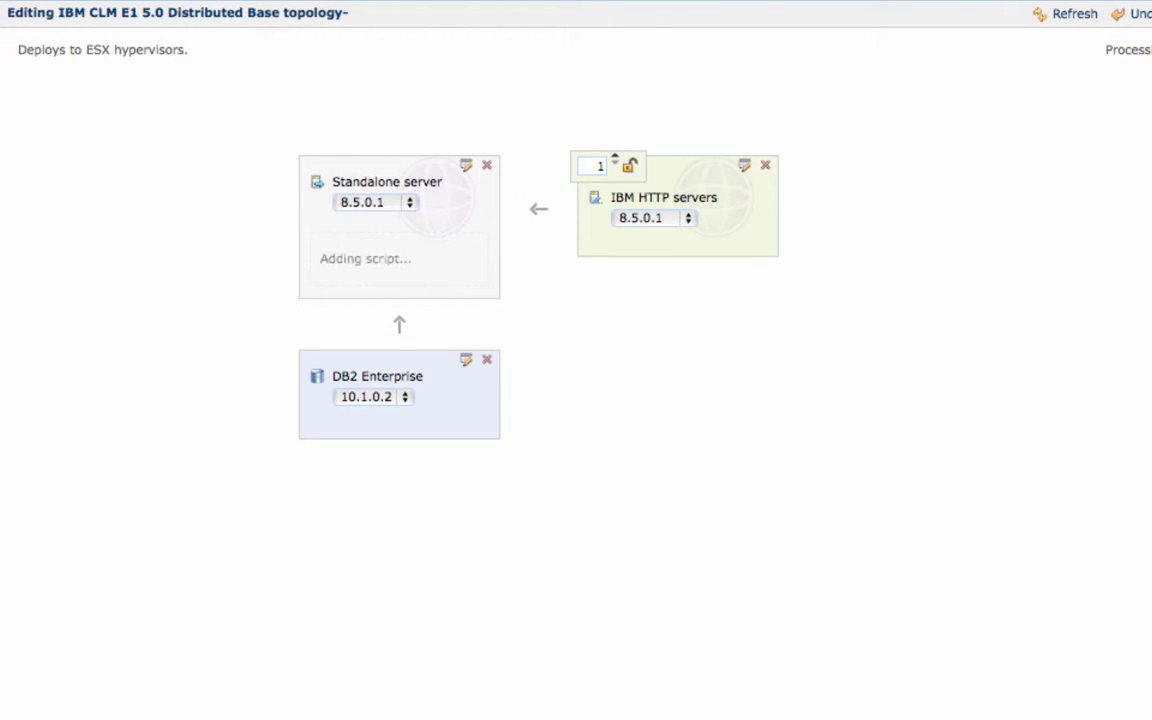
left_click_drag(1, 198, 323, 405)
left_click_drag(1, 262, 323, 428)
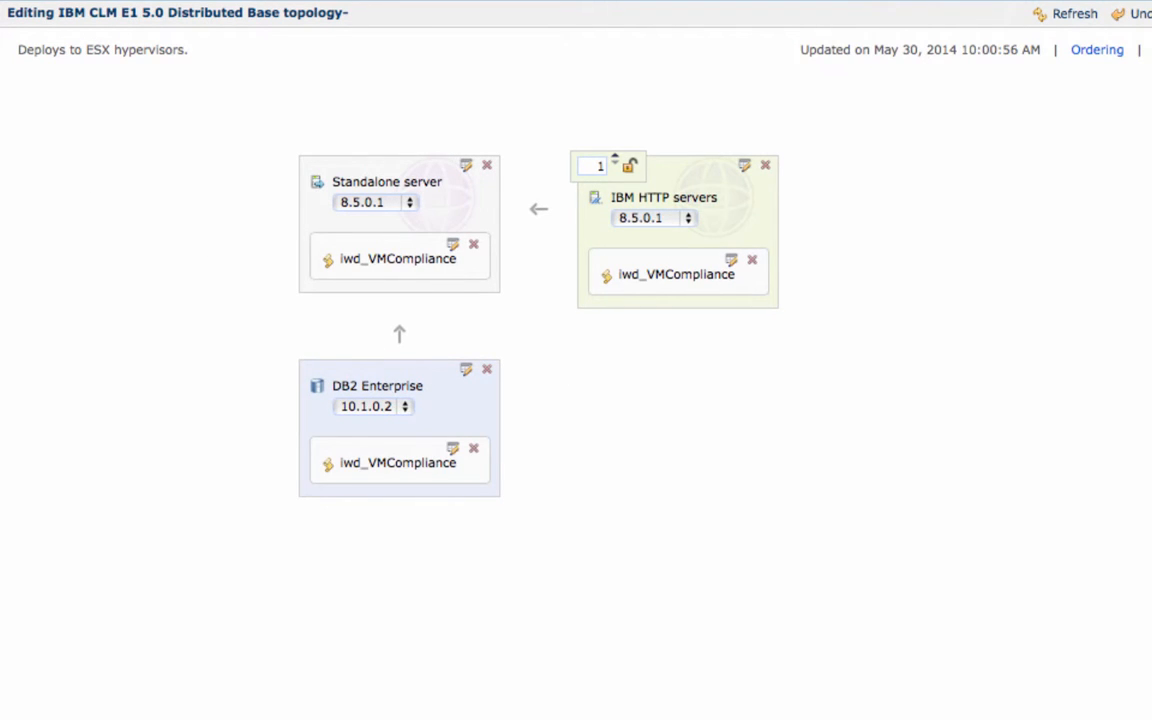
left_click_drag(1, 262, 404, 252)
left_click_drag(1, 290, 345, 460)
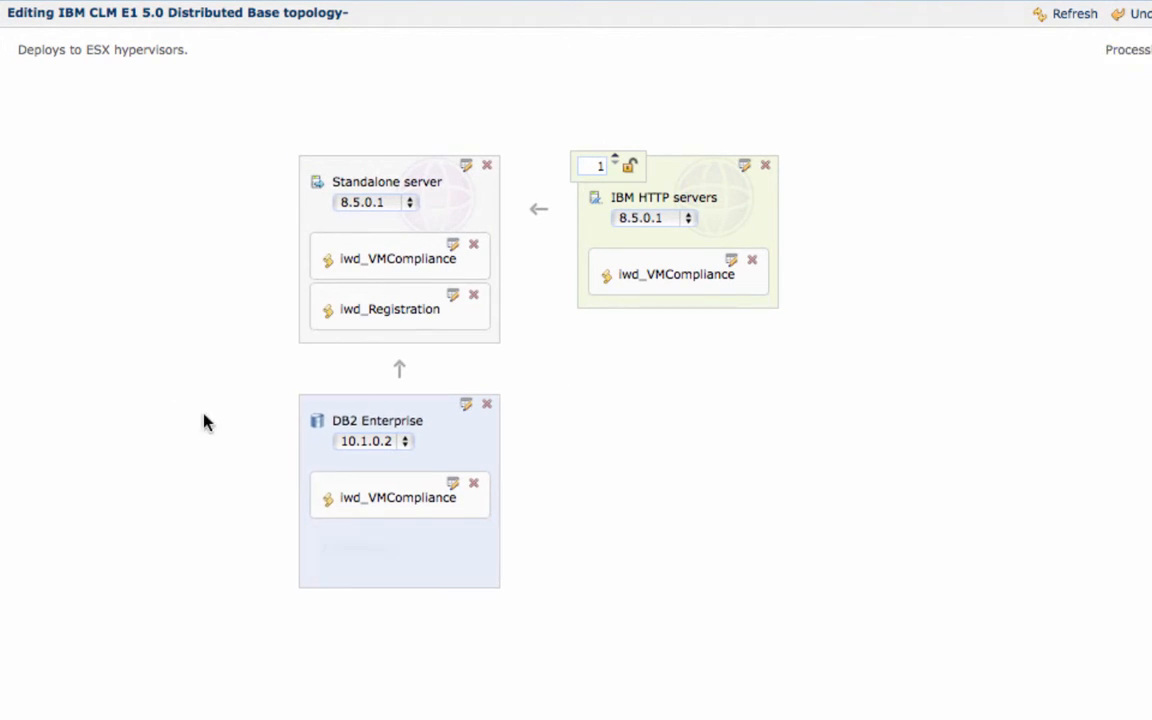
left_click_drag(1, 275, 636, 250)
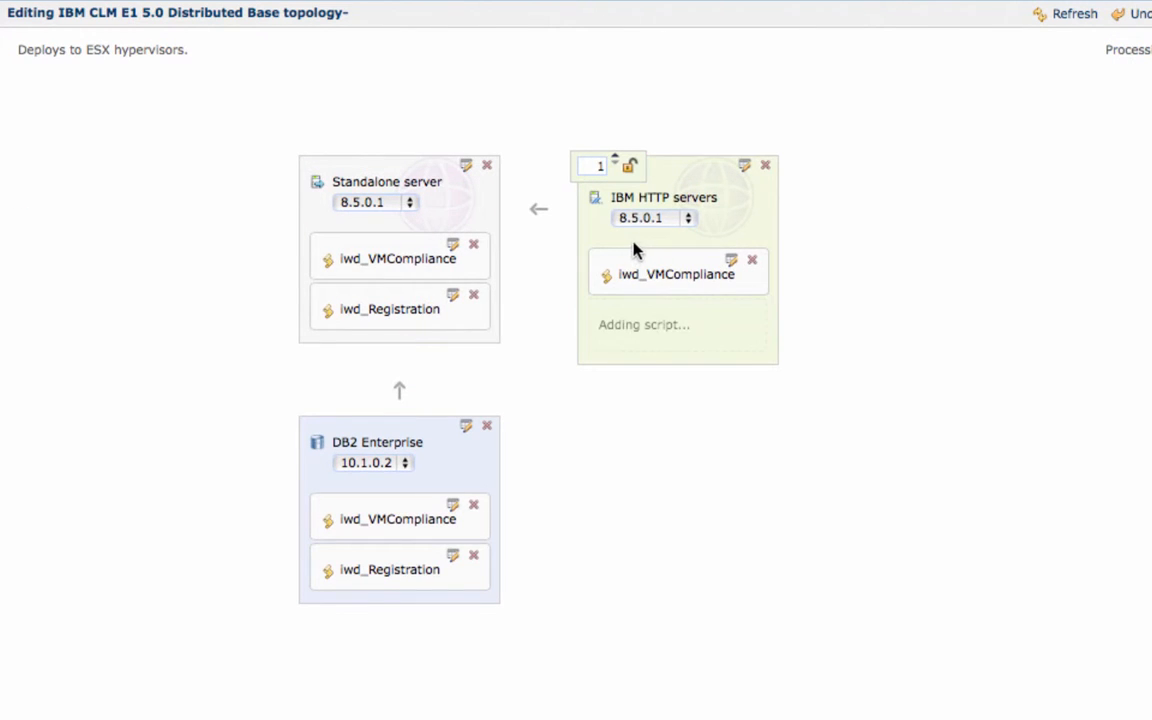
left_click_drag(1, 150, 400, 255)
left_click_drag(1, 220, 606, 325)
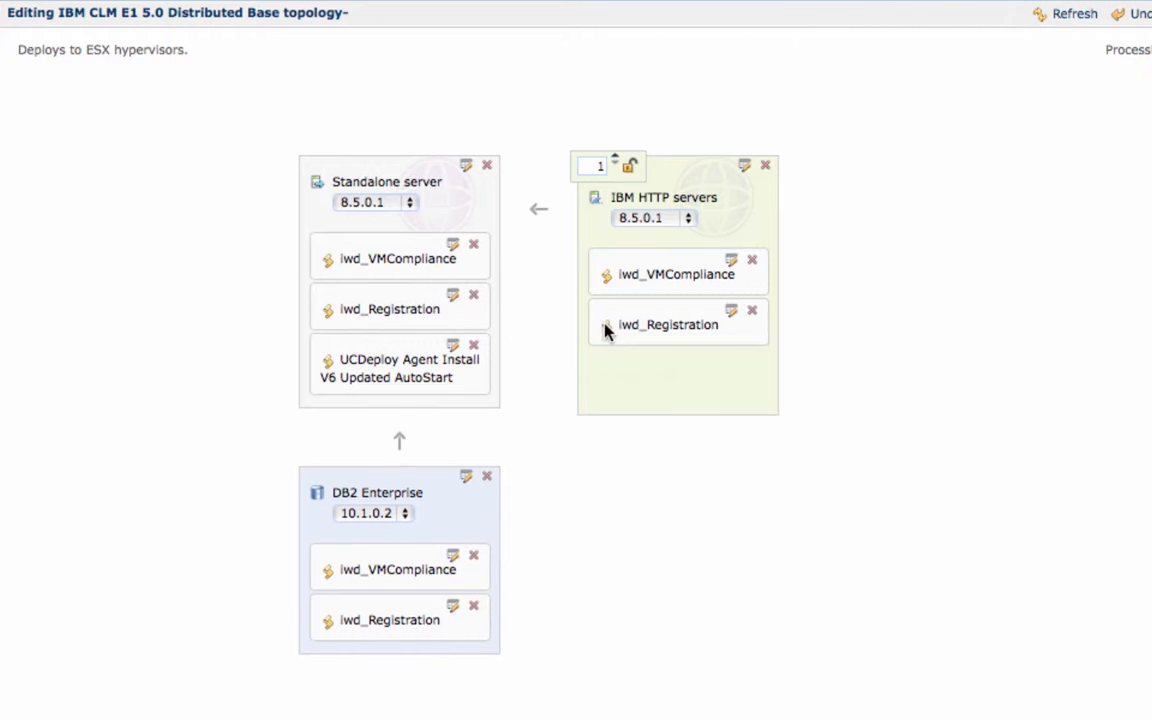
left_click_drag(1, 220, 323, 605)
left_click_drag(1, 442, 321, 576)
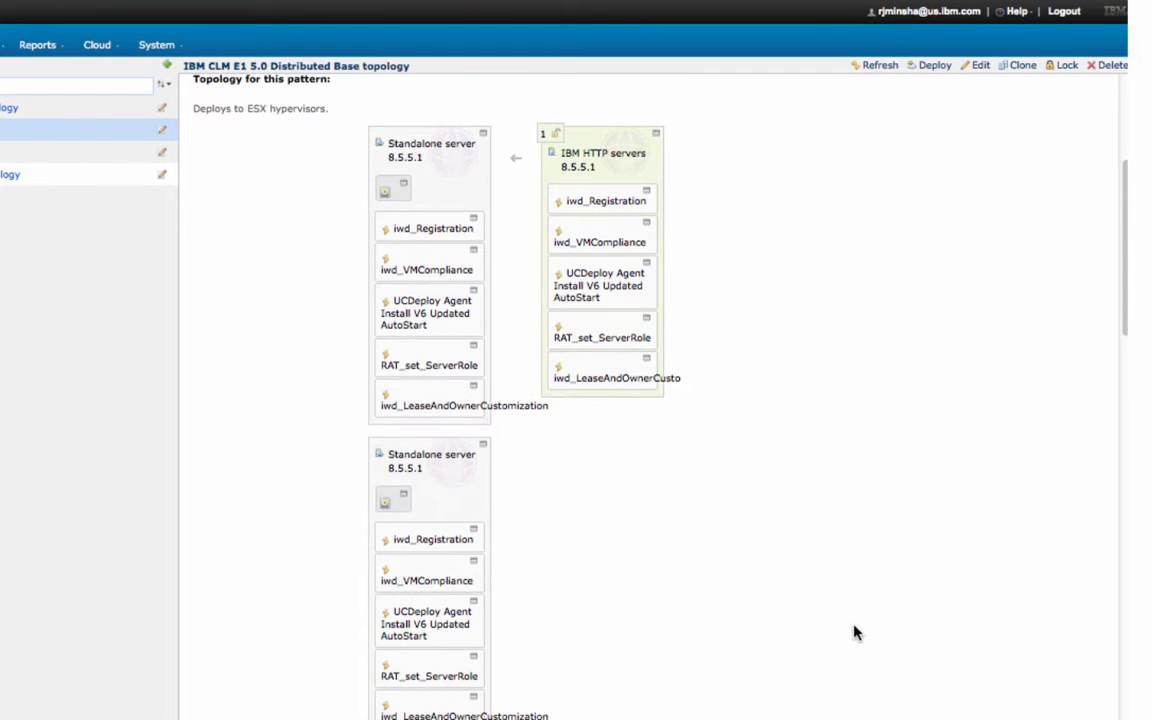
scroll(856, 632, "down", 5)
scroll(849, 639, "down", 5)
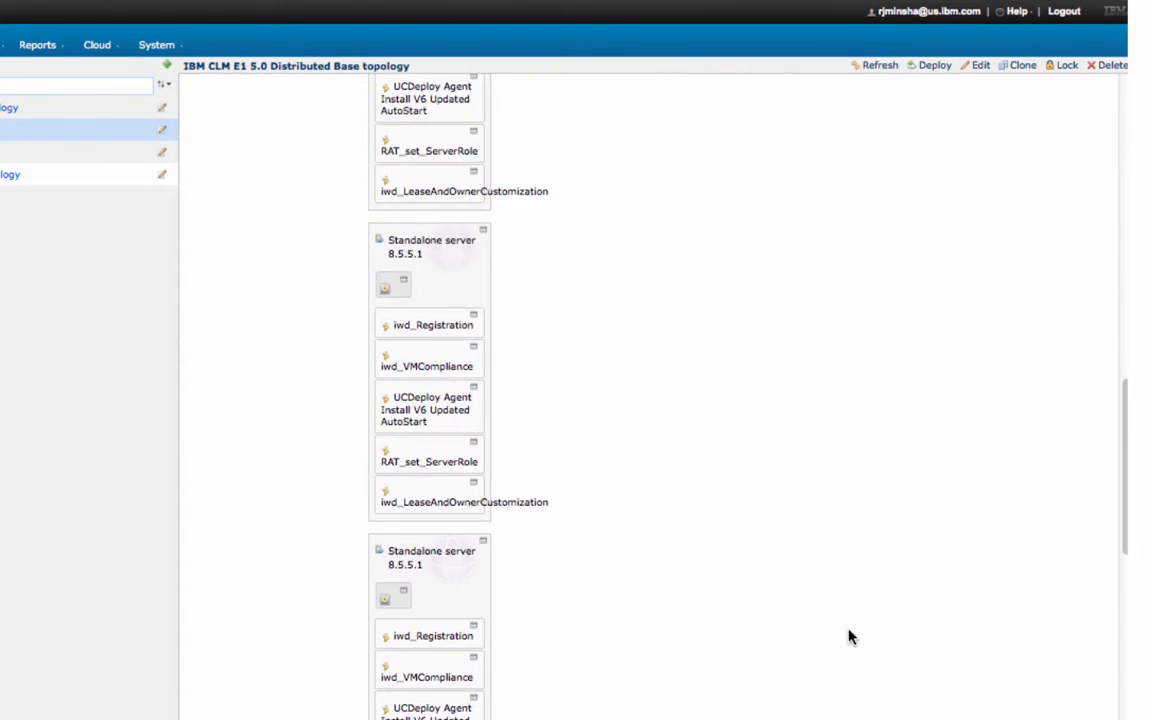
scroll(851, 636, "down", 8)
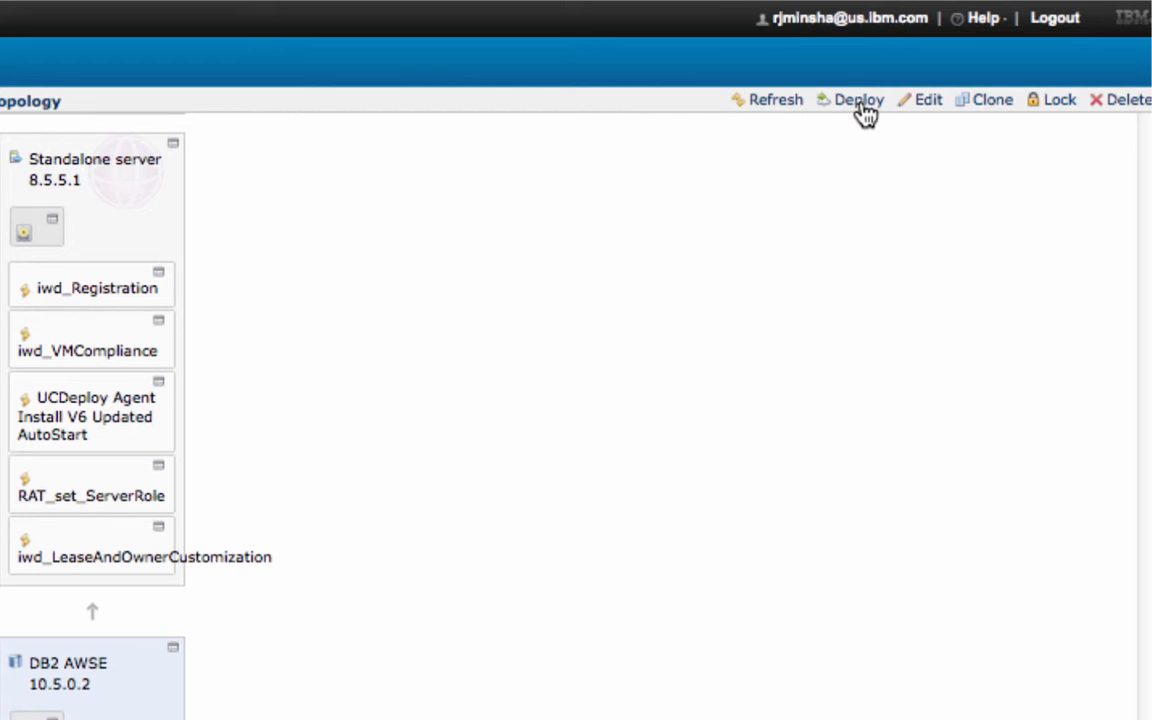
Start deploying the pattern as virtual system 'My Topology' and show its virtual parts
left_click(864, 112)
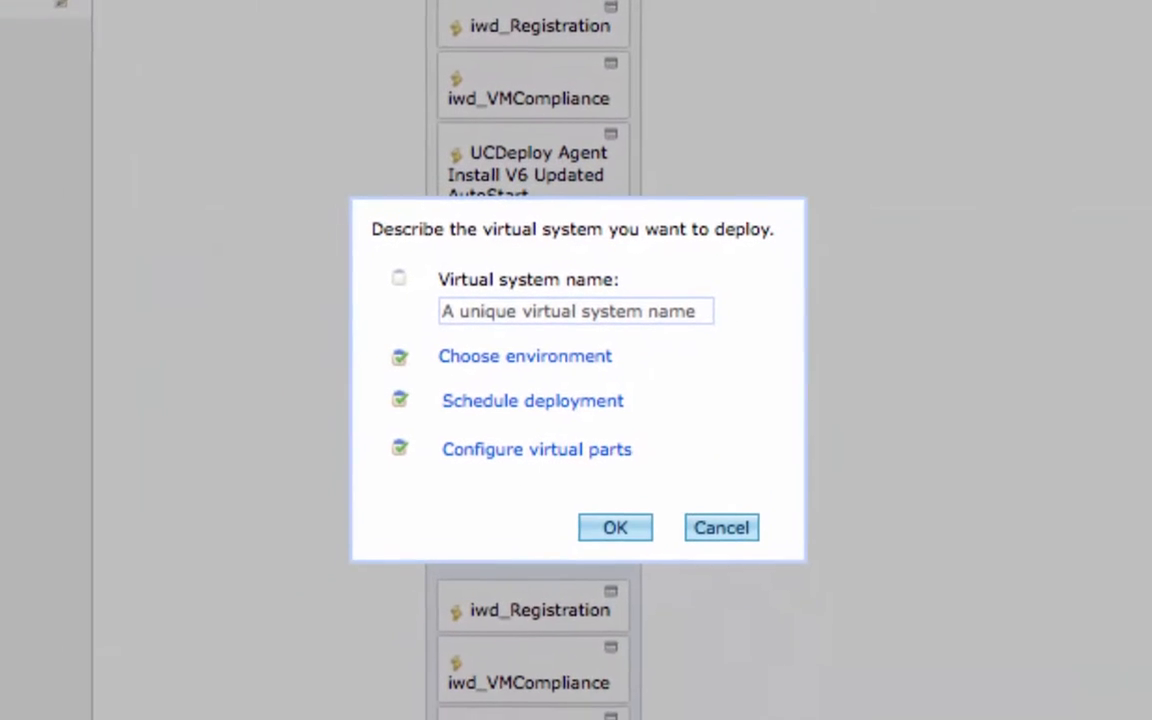
left_click(653, 302)
type("My ")
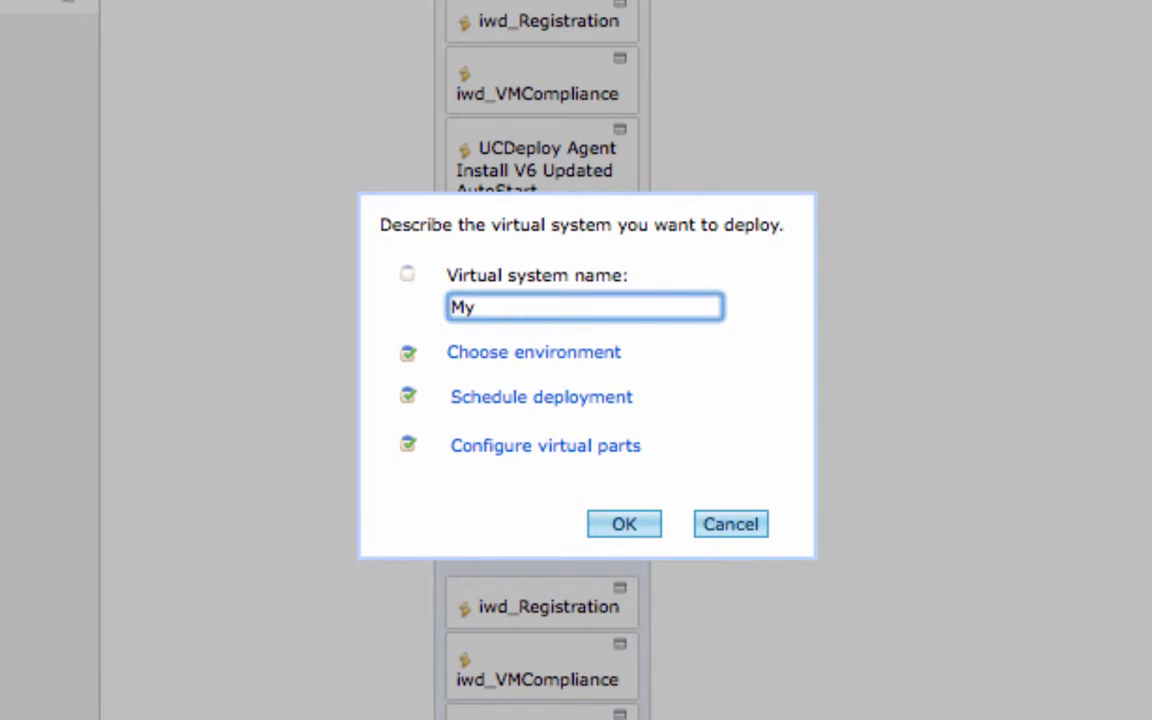
type("Topology")
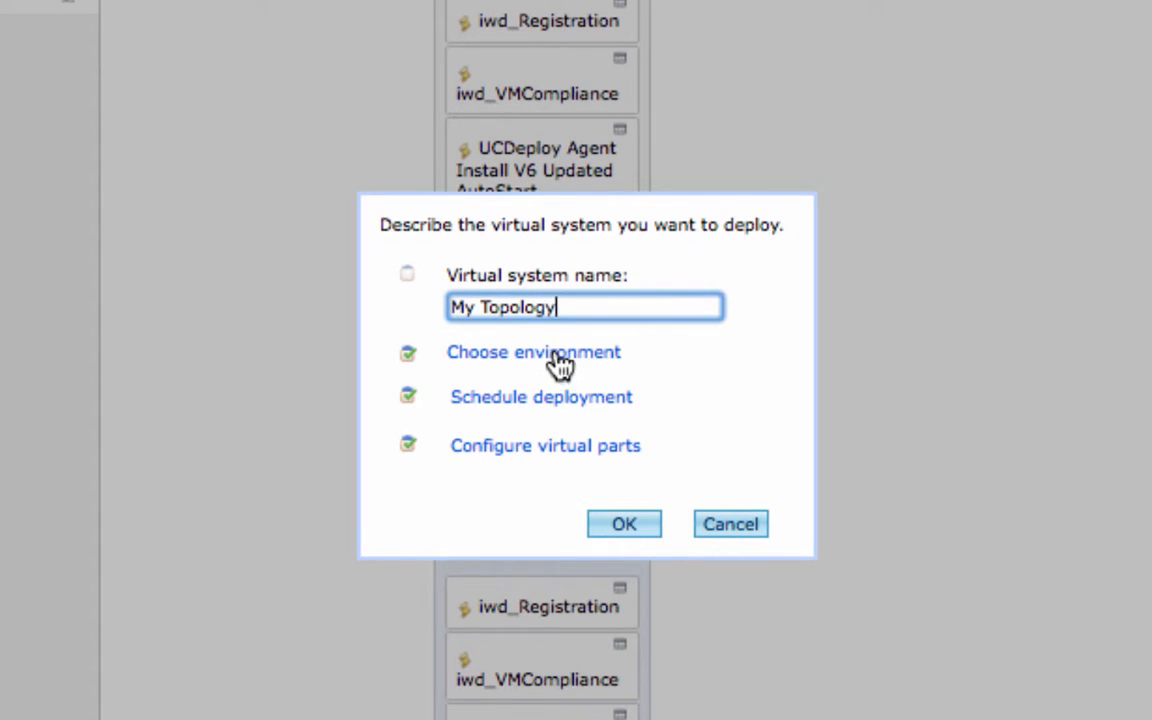
left_click(570, 400)
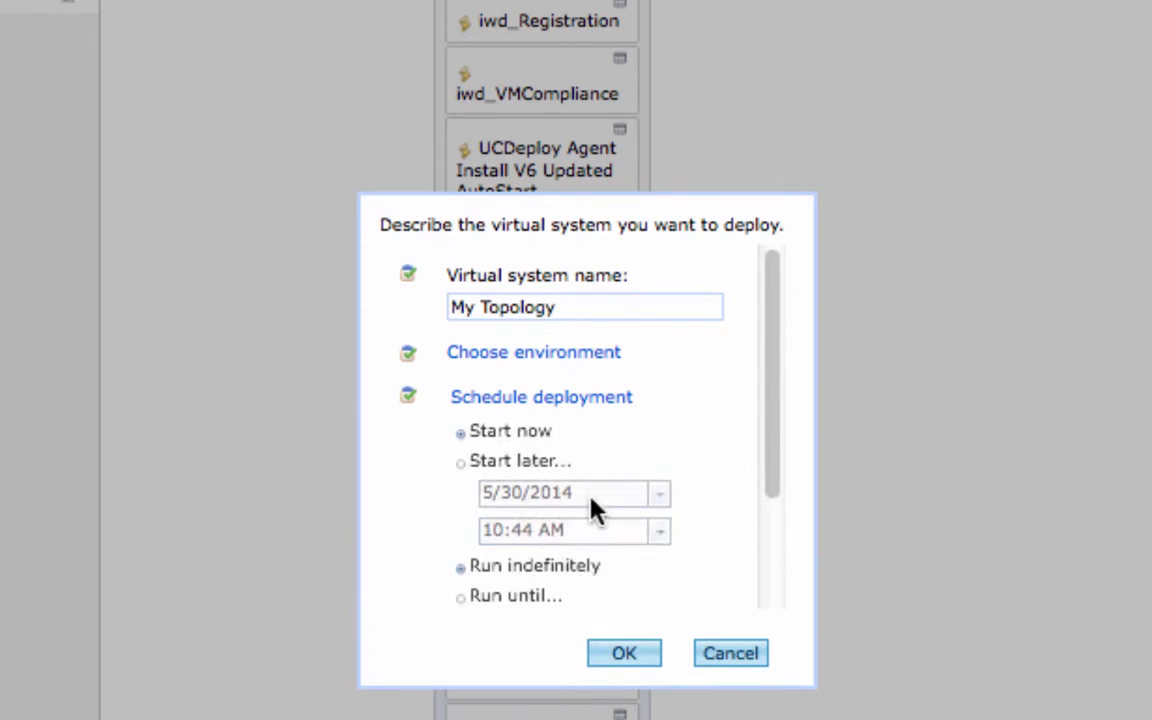
scroll(783, 497, "down", 5)
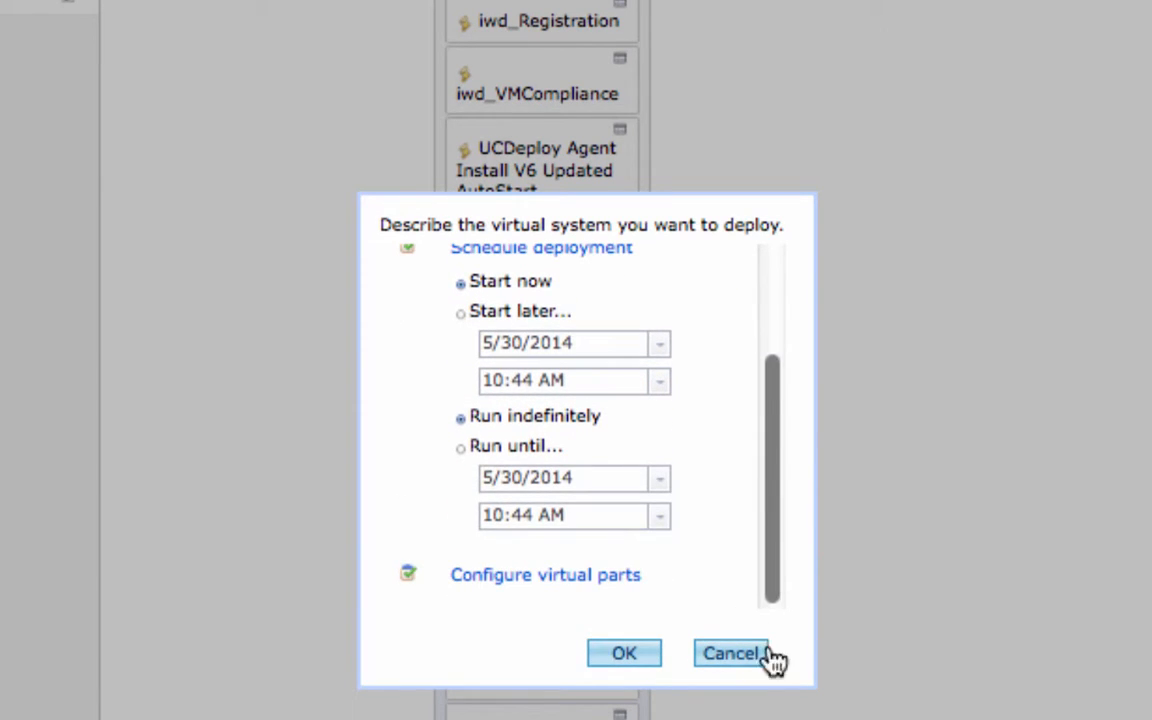
left_click(571, 586)
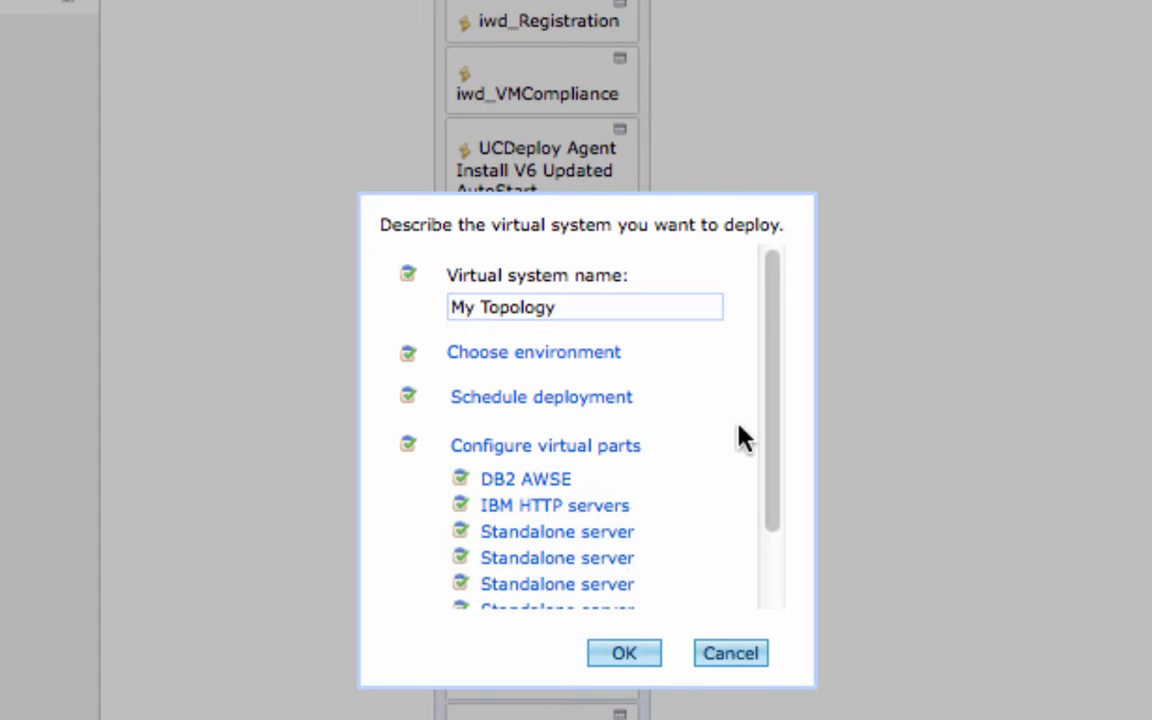
left_click_drag(770, 425, 786, 519)
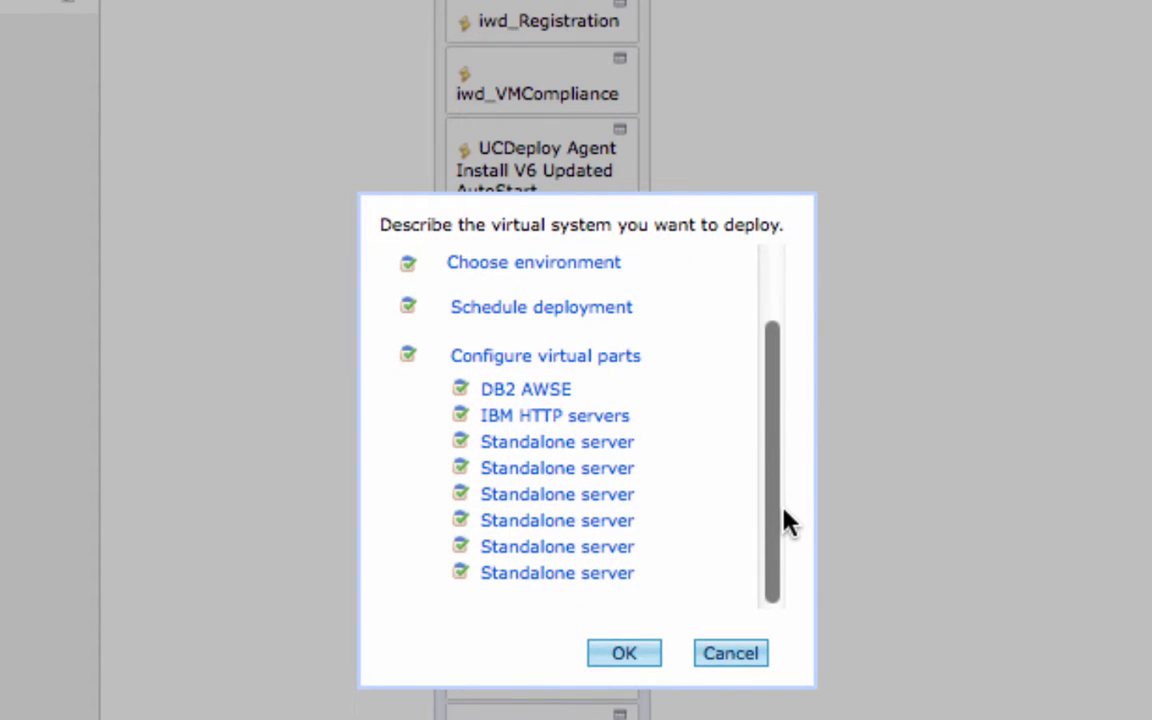
Confirm the last Standalone server part's values and submit the deployment
left_click(580, 574)
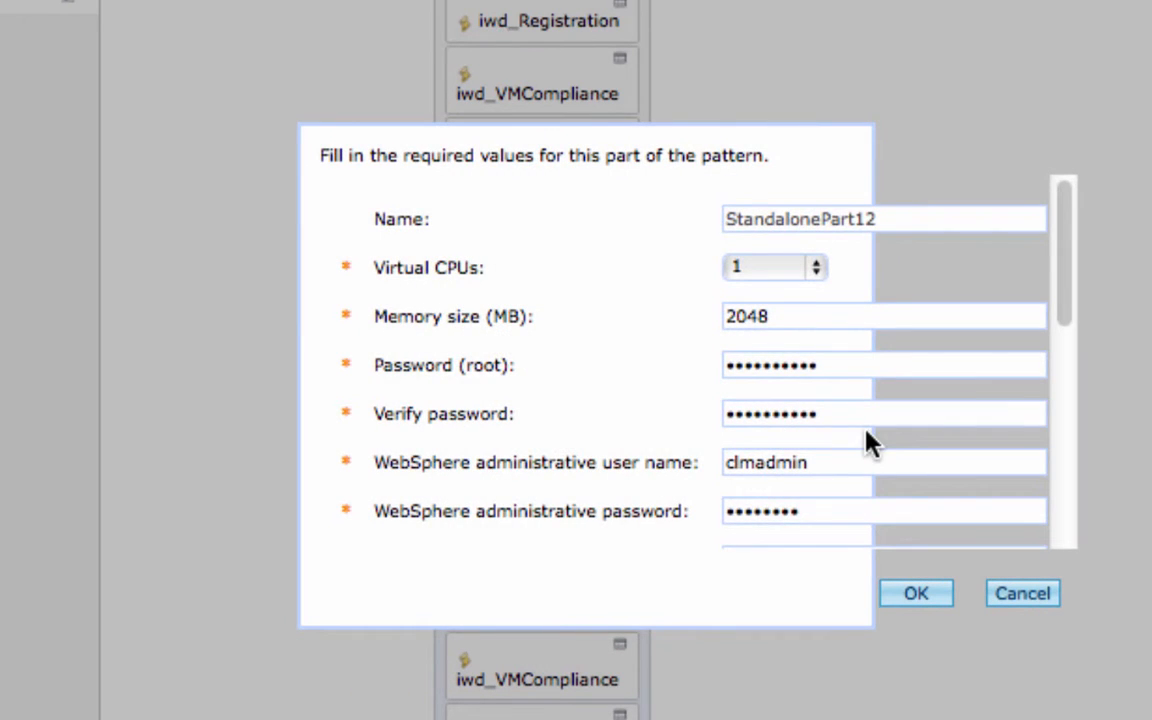
scroll(866, 442, "down", 1)
scroll(866, 440, "down", 5)
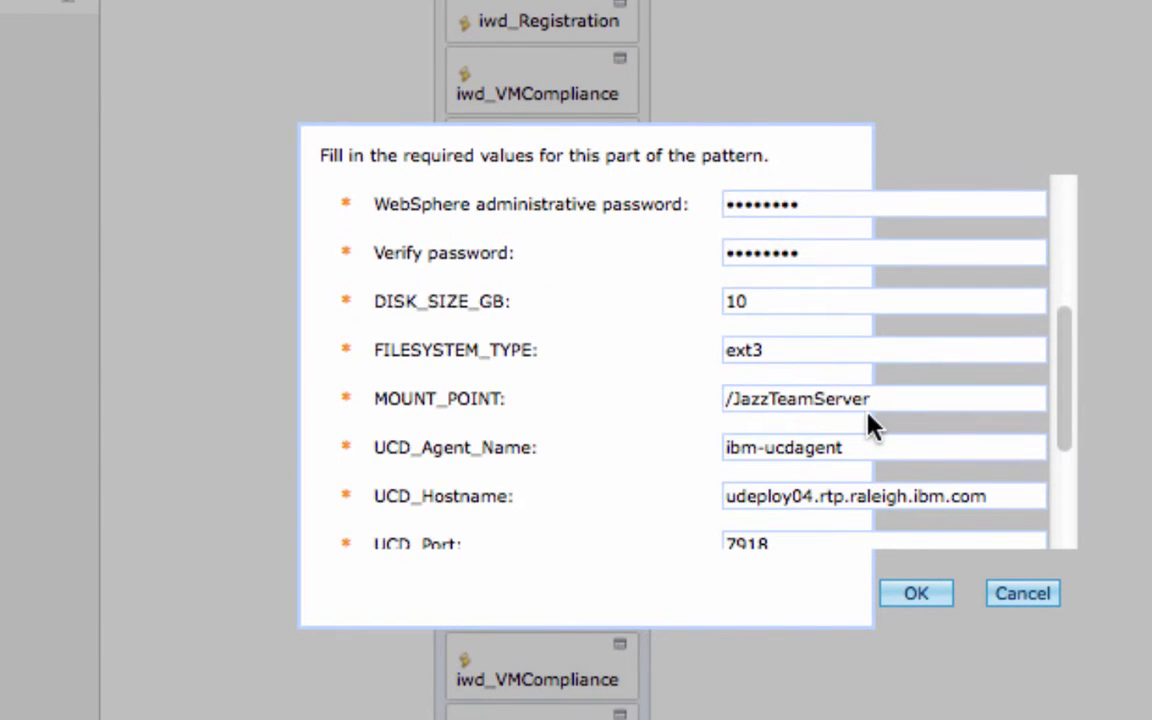
scroll(870, 424, "down", 3)
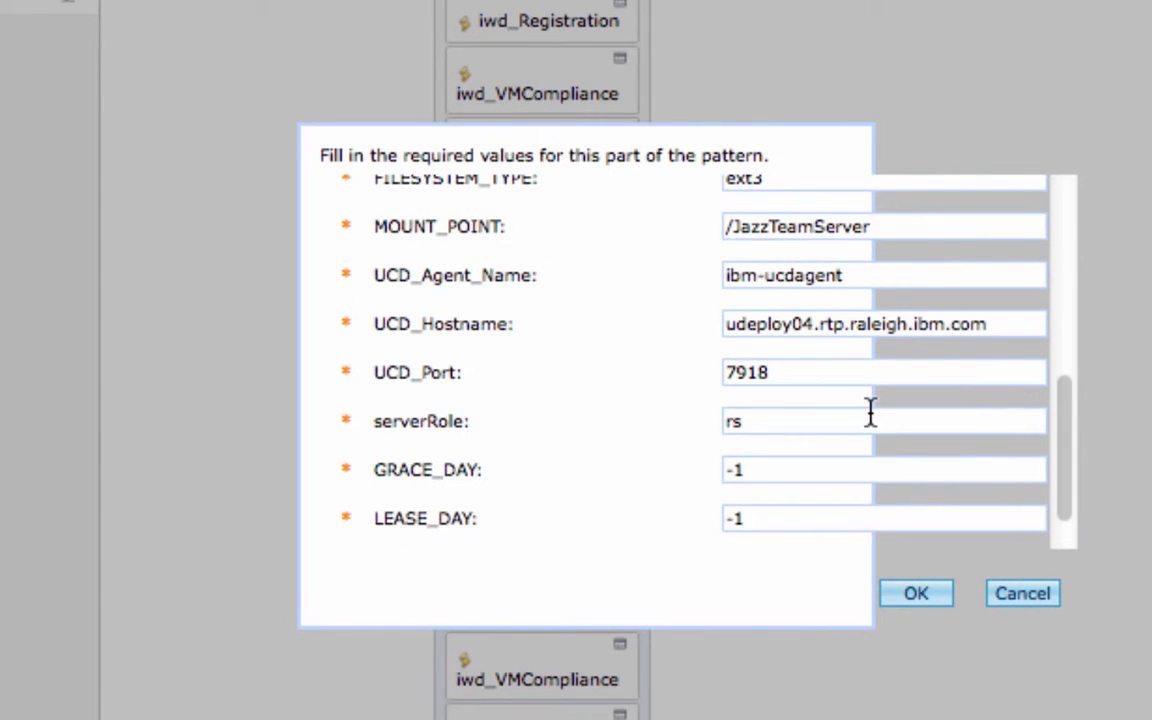
scroll(870, 412, "down", 1)
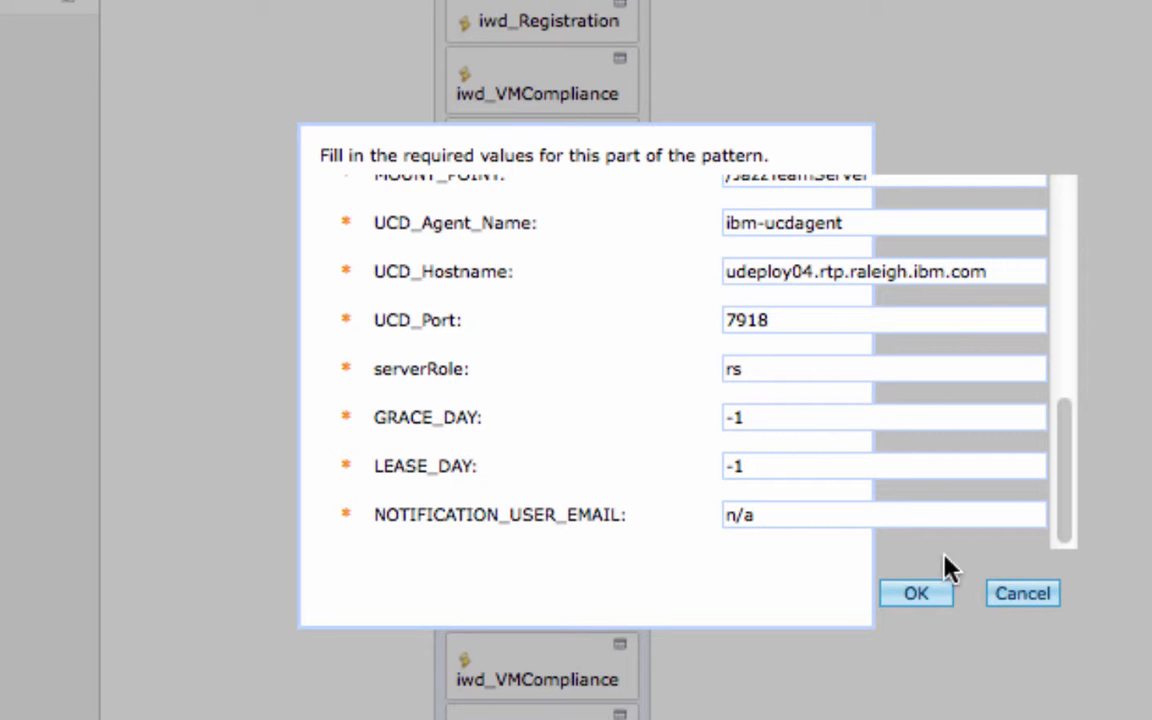
left_click(920, 595)
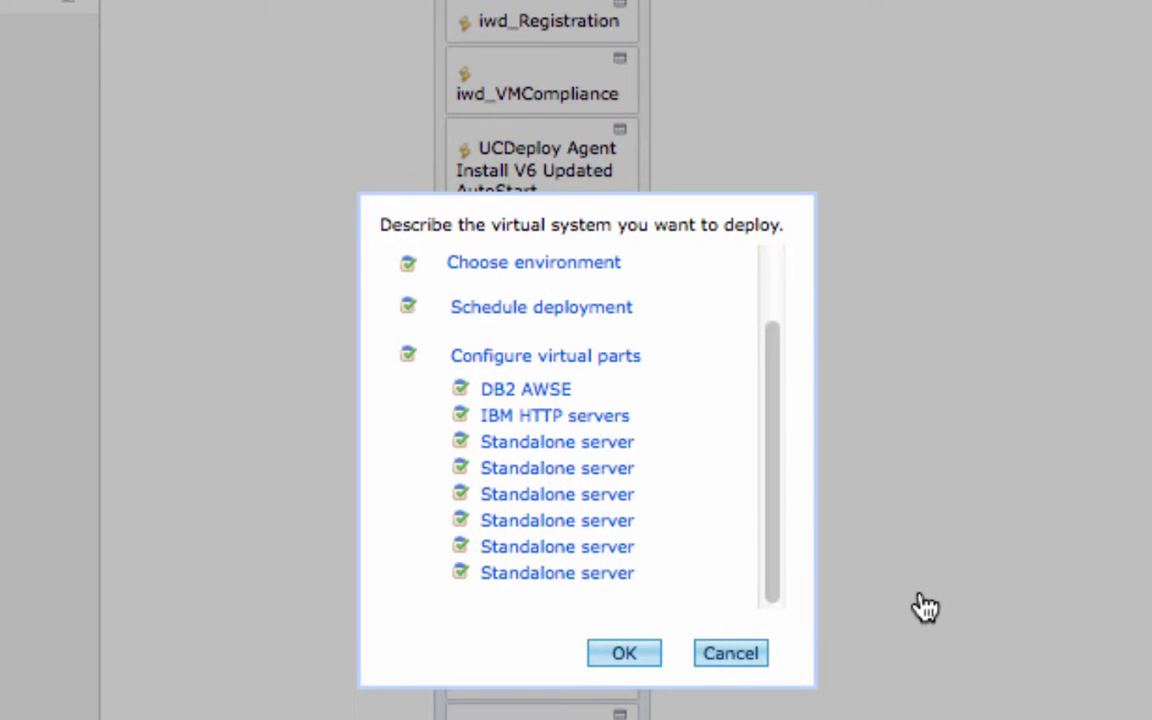
left_click(652, 656)
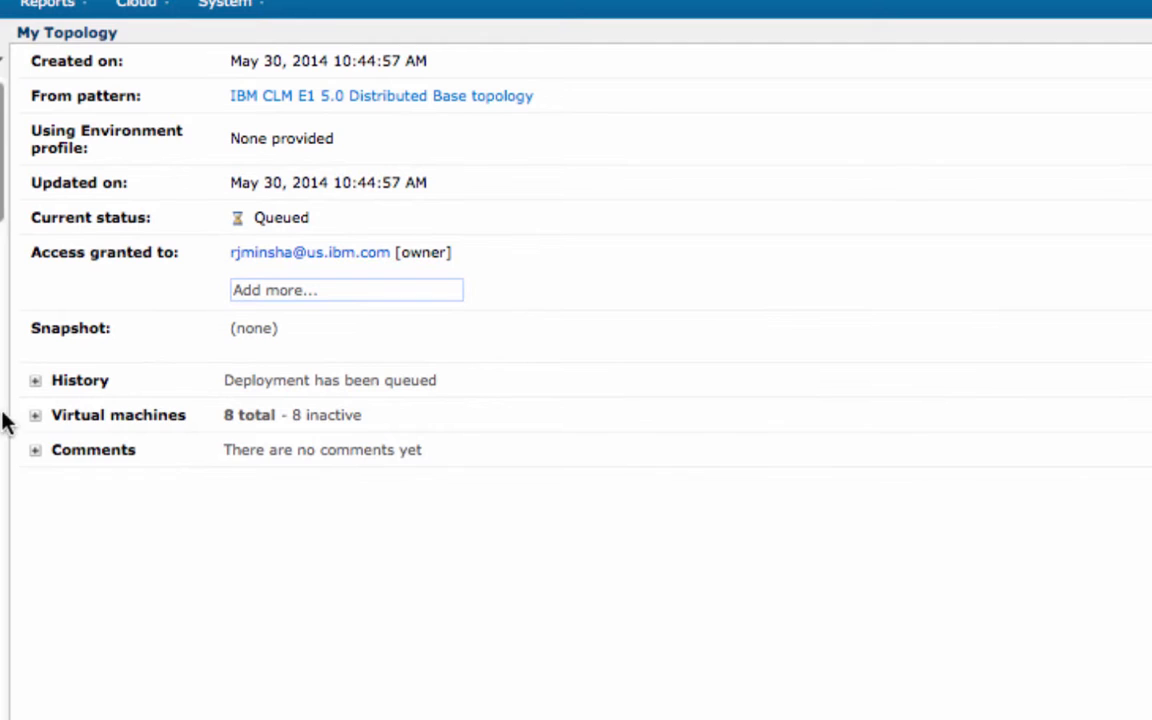
Expand the deployment's Virtual machines section to view its 8 inactive VMs
left_click(35, 415)
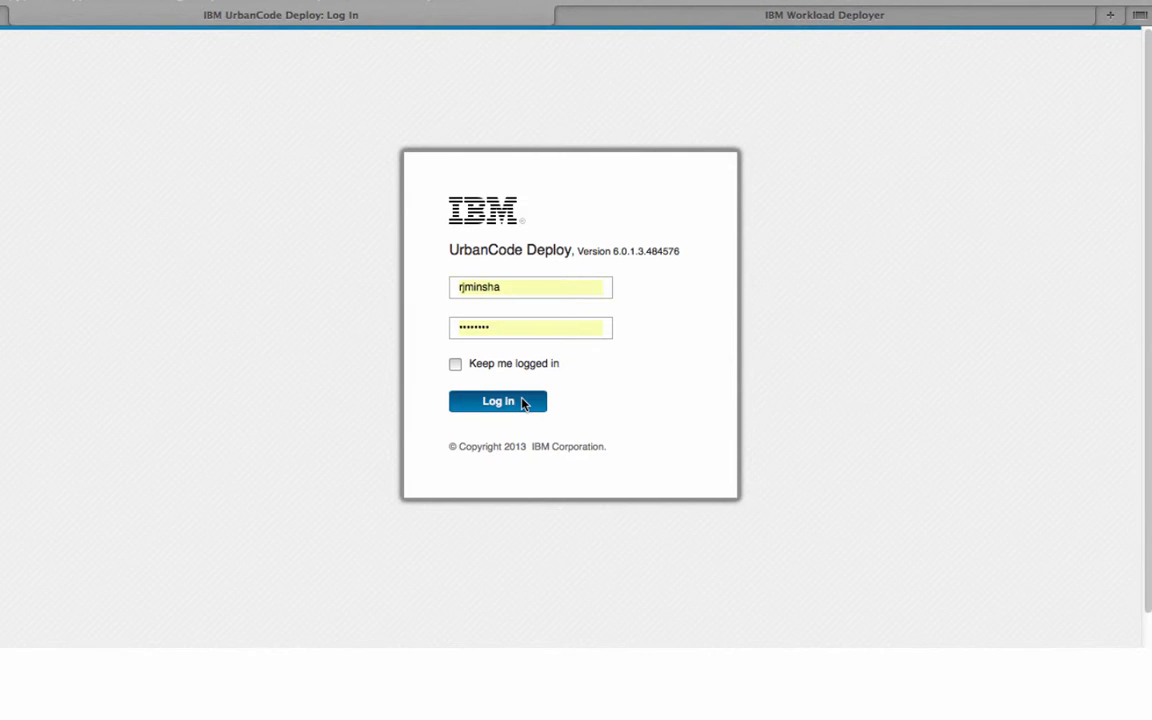
Log in to UrbanCode Deploy and open the CLM-E1-distributed-linux application
left_click(524, 403)
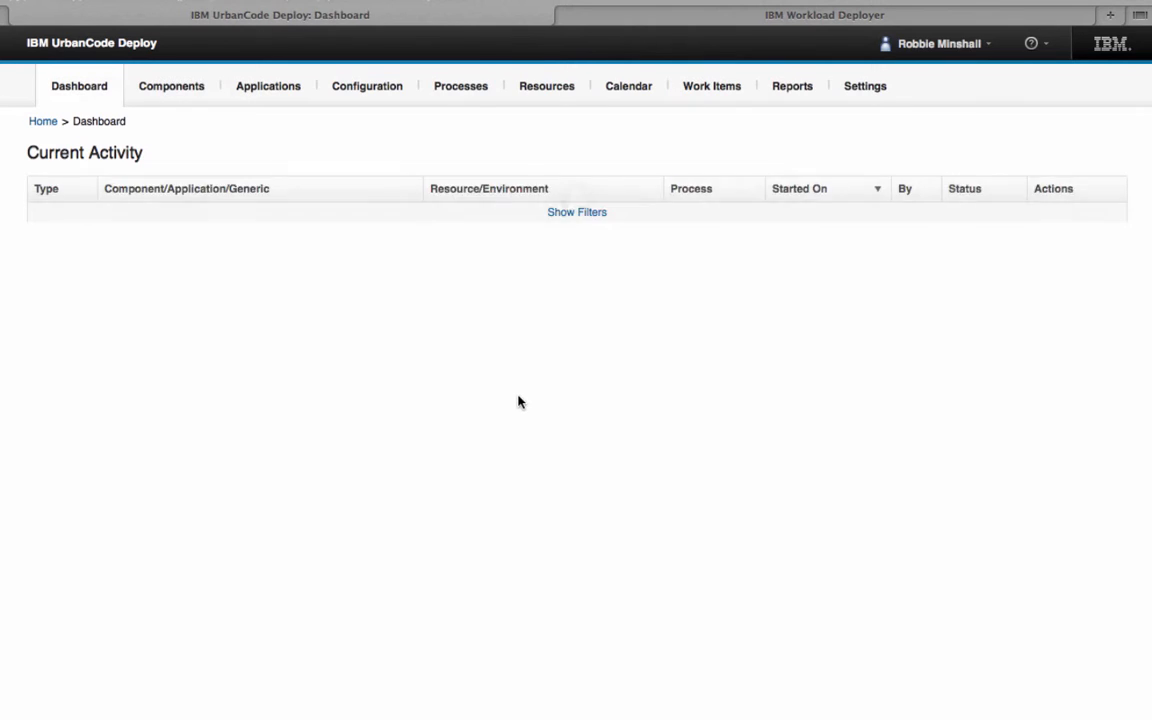
left_click(238, 88)
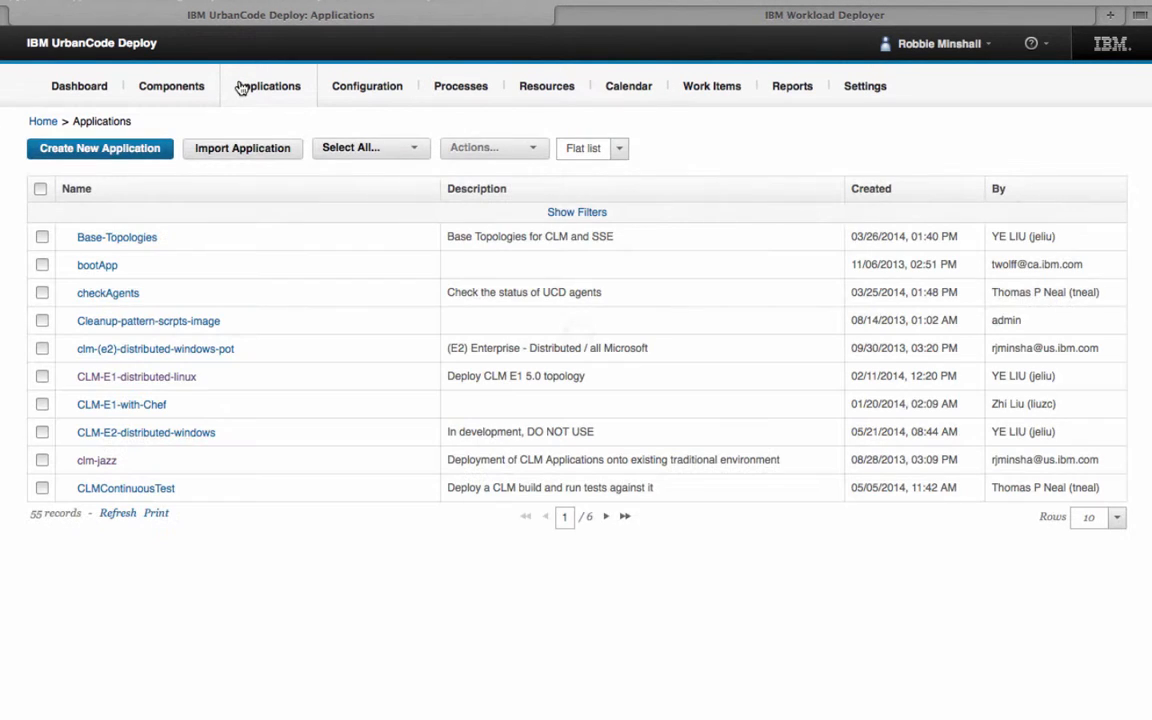
left_click(163, 377)
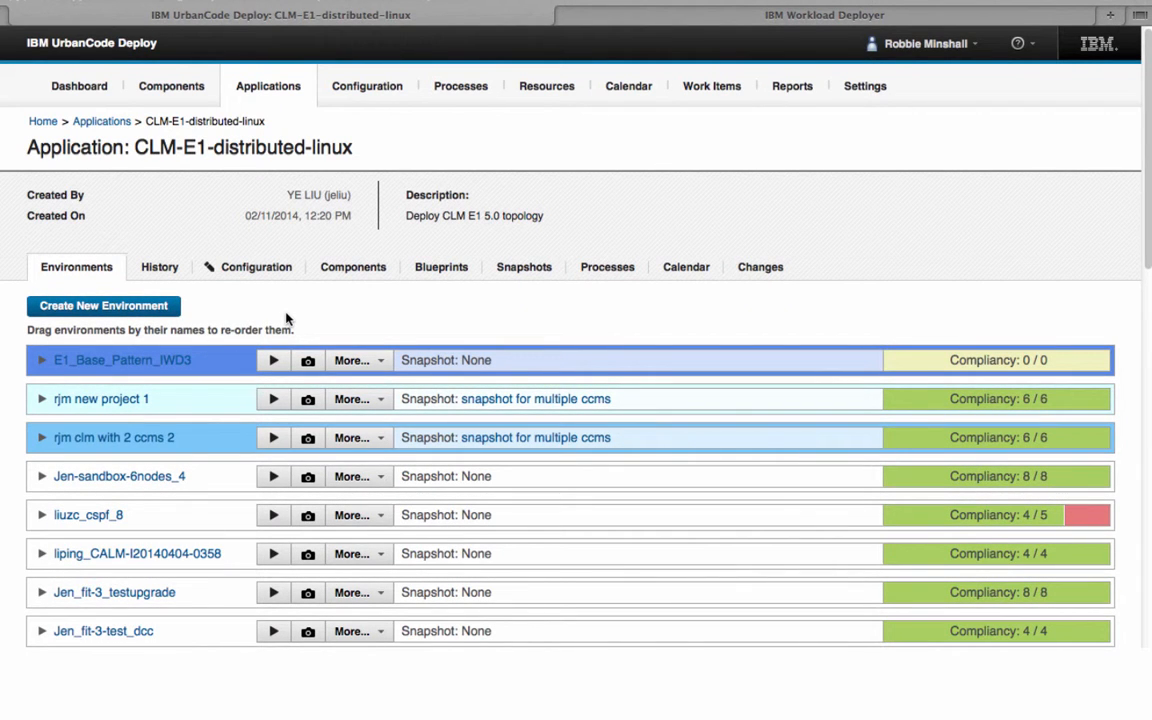
scroll(280, 335, "down", 10)
scroll(280, 335, "up", 12)
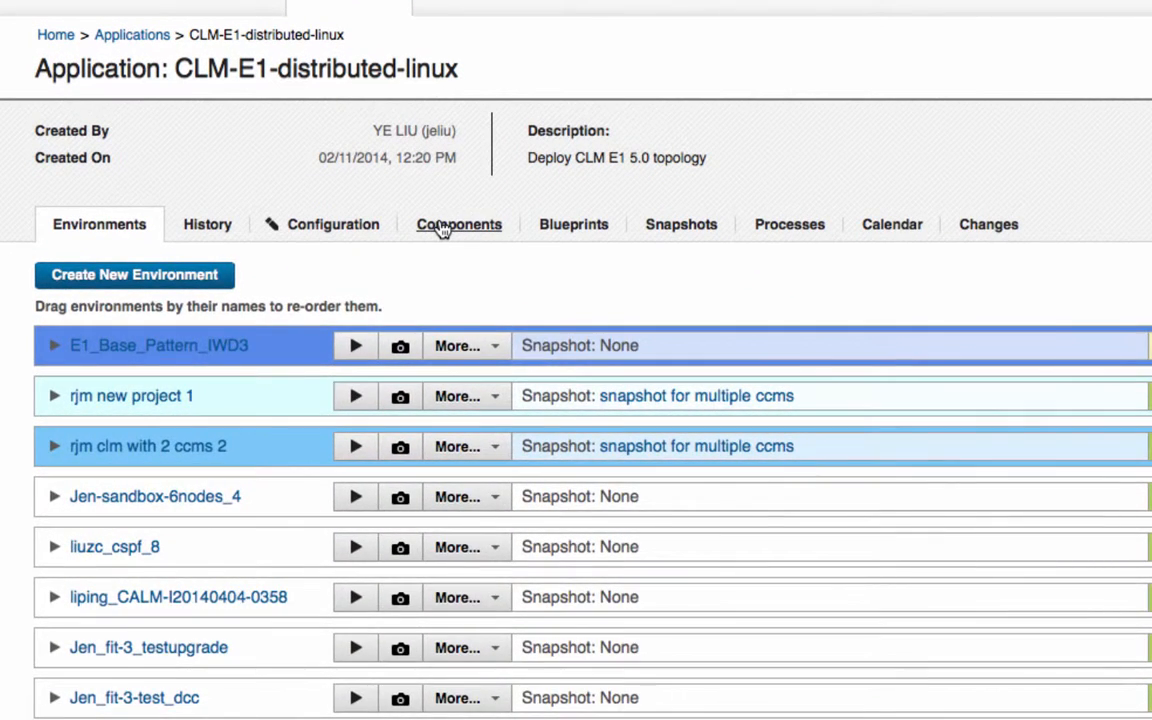
Review the application's components and processes, then open Deploy-CLM-E1-CLM_WithDCCAndJRS
left_click(390, 248)
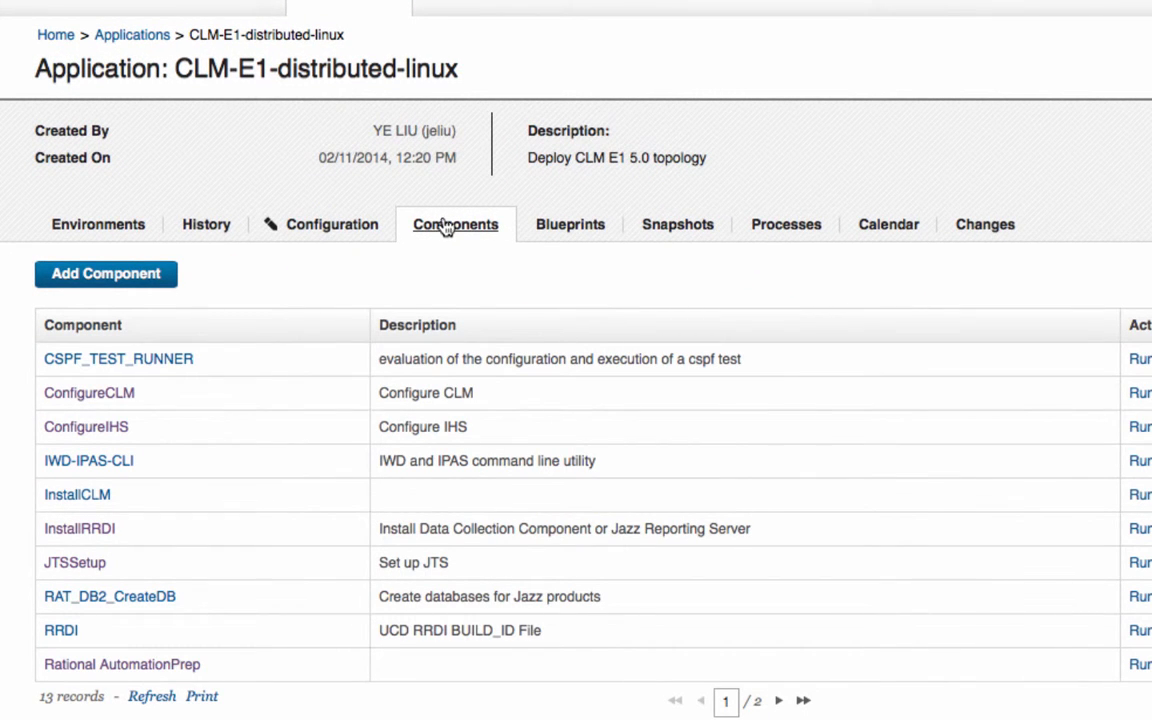
left_click(786, 226)
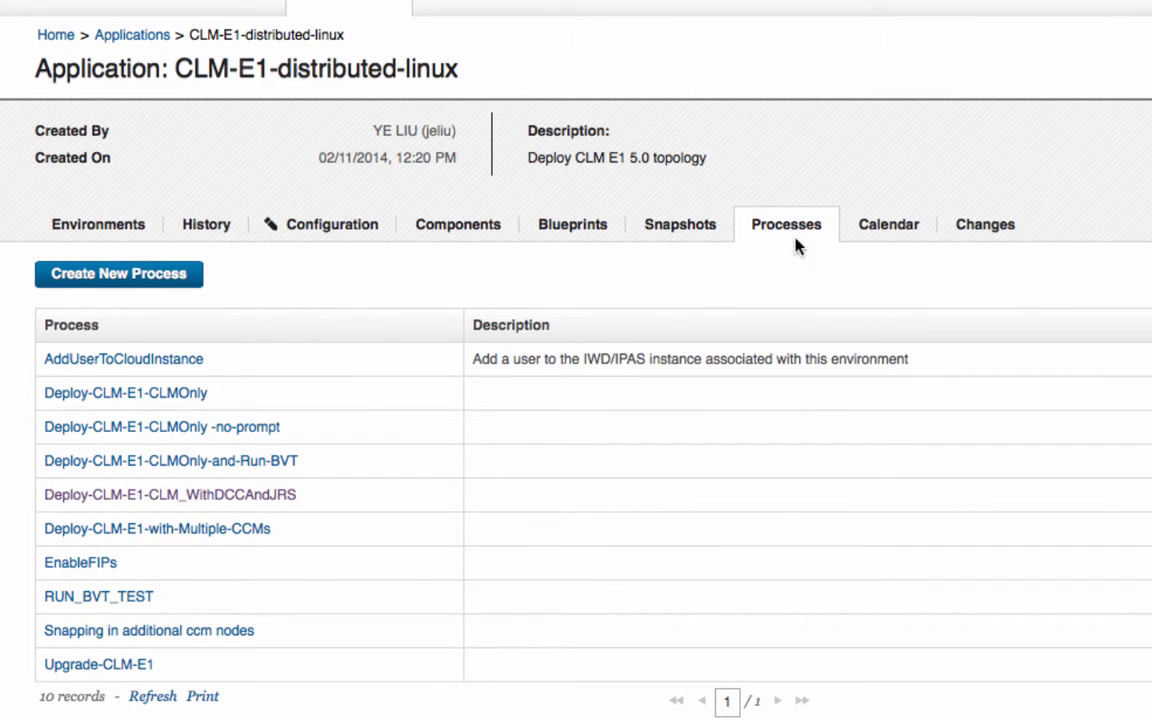
left_click(267, 495)
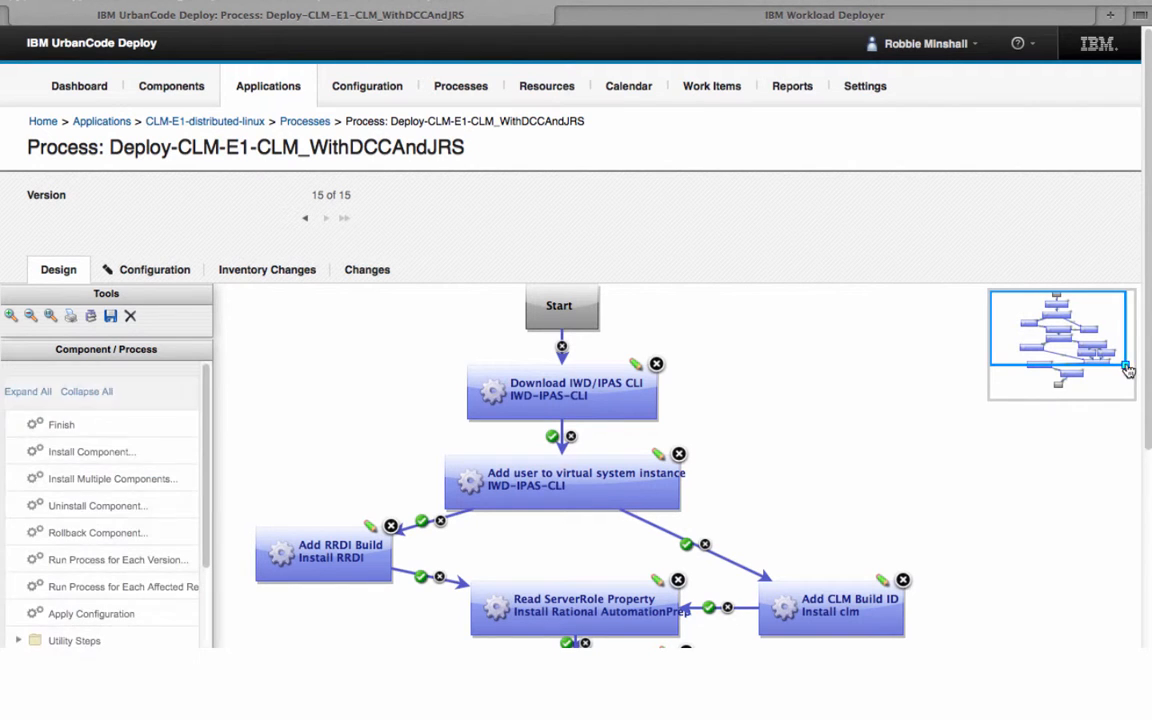
Zoom out to review the whole process flow, then return to the application's components
left_click_drag(1126, 367, 1151, 401)
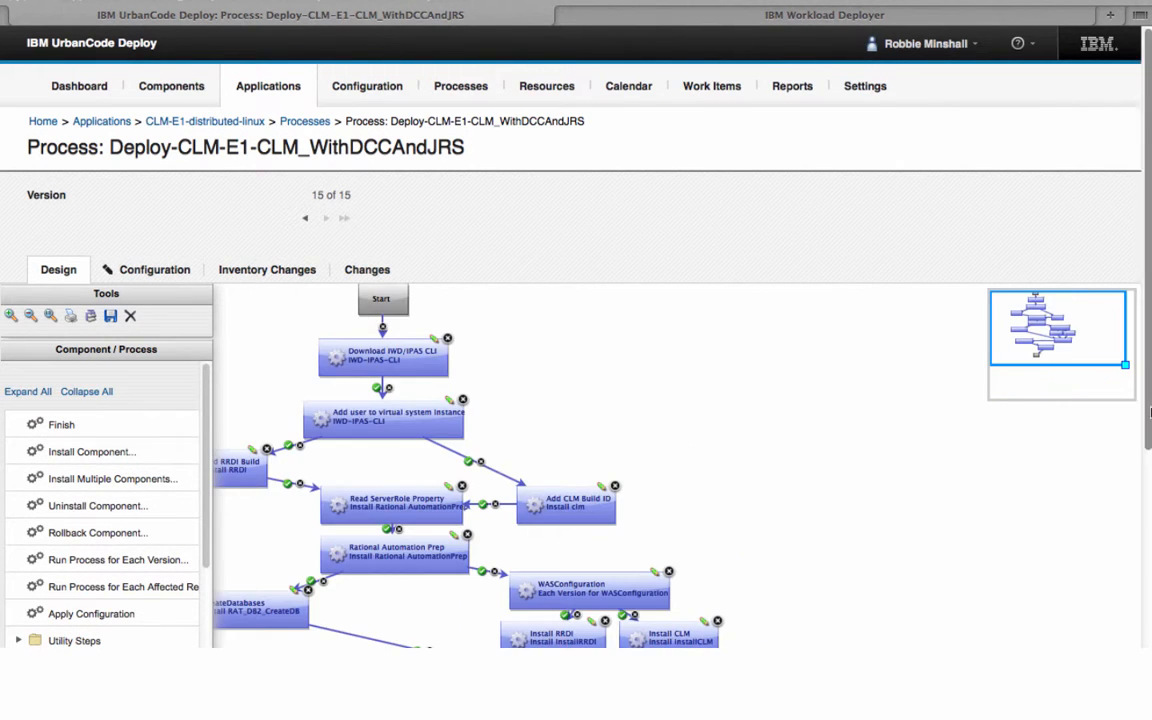
scroll(1150, 543, "down", 5)
left_click_drag(1150, 543, 1150, 545)
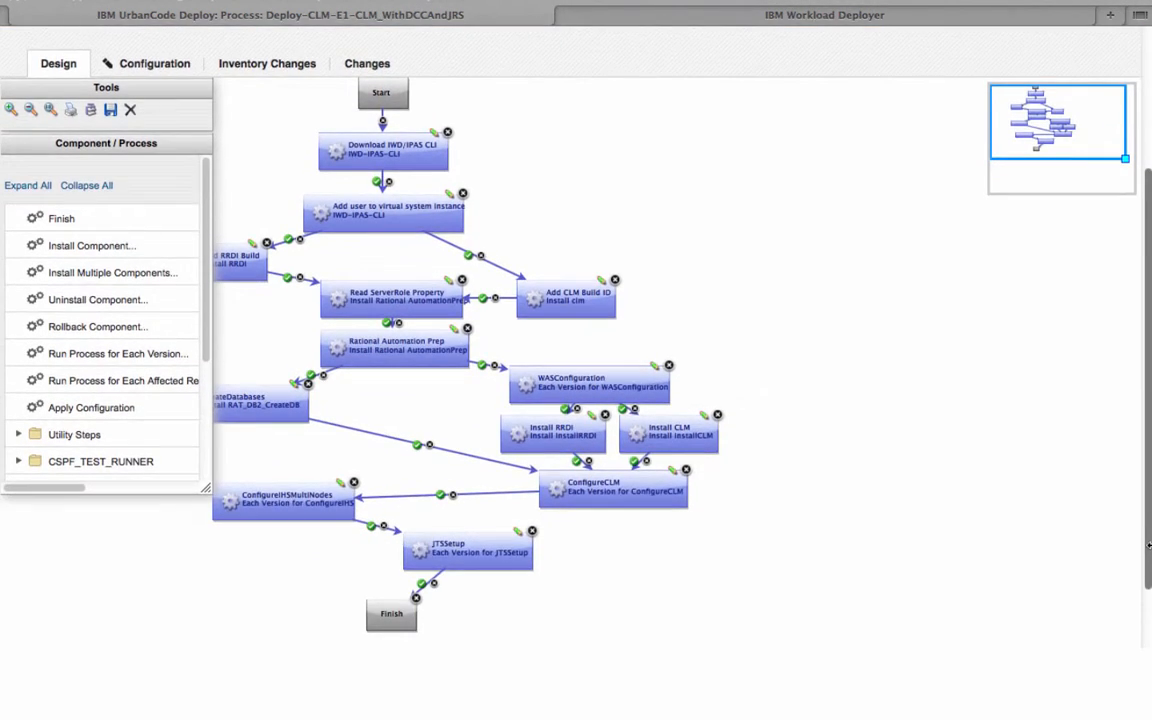
left_click_drag(432, 380, 625, 391)
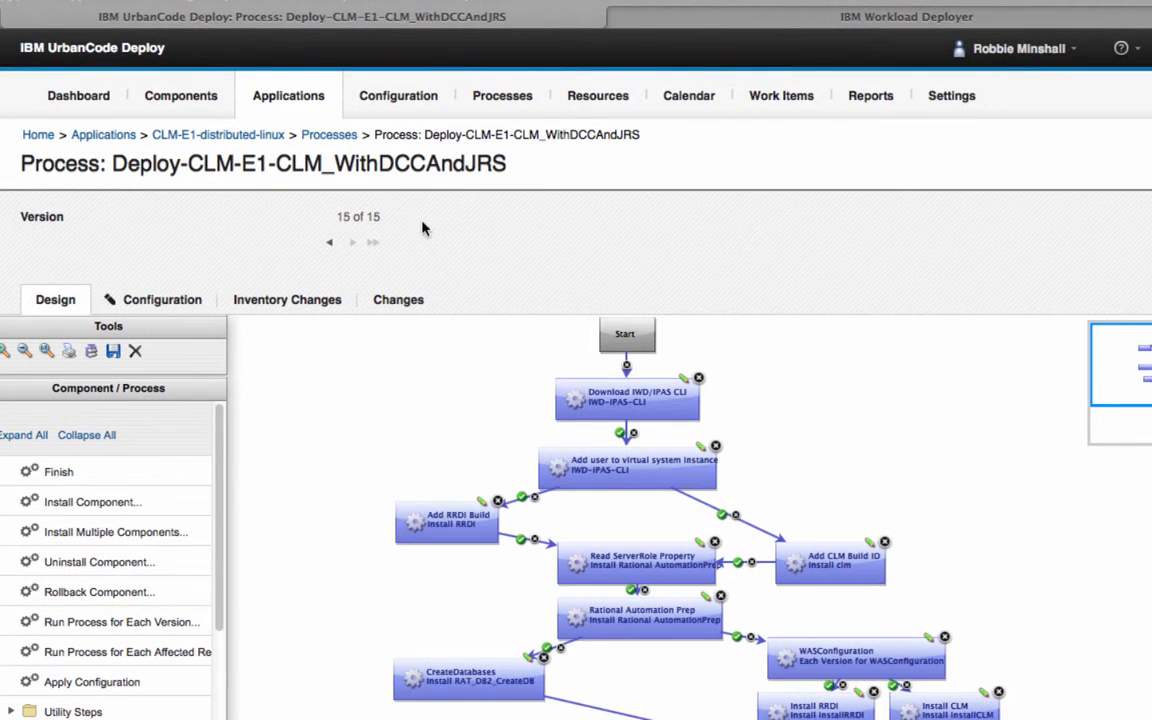
left_click(257, 137)
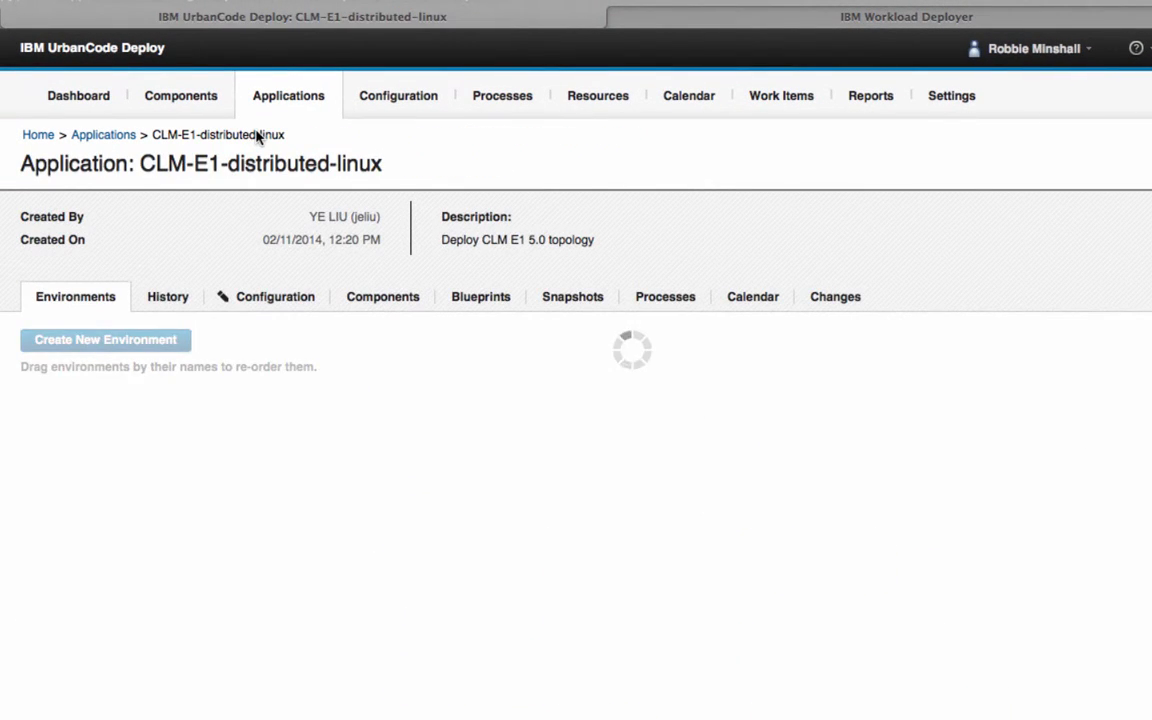
left_click(334, 288)
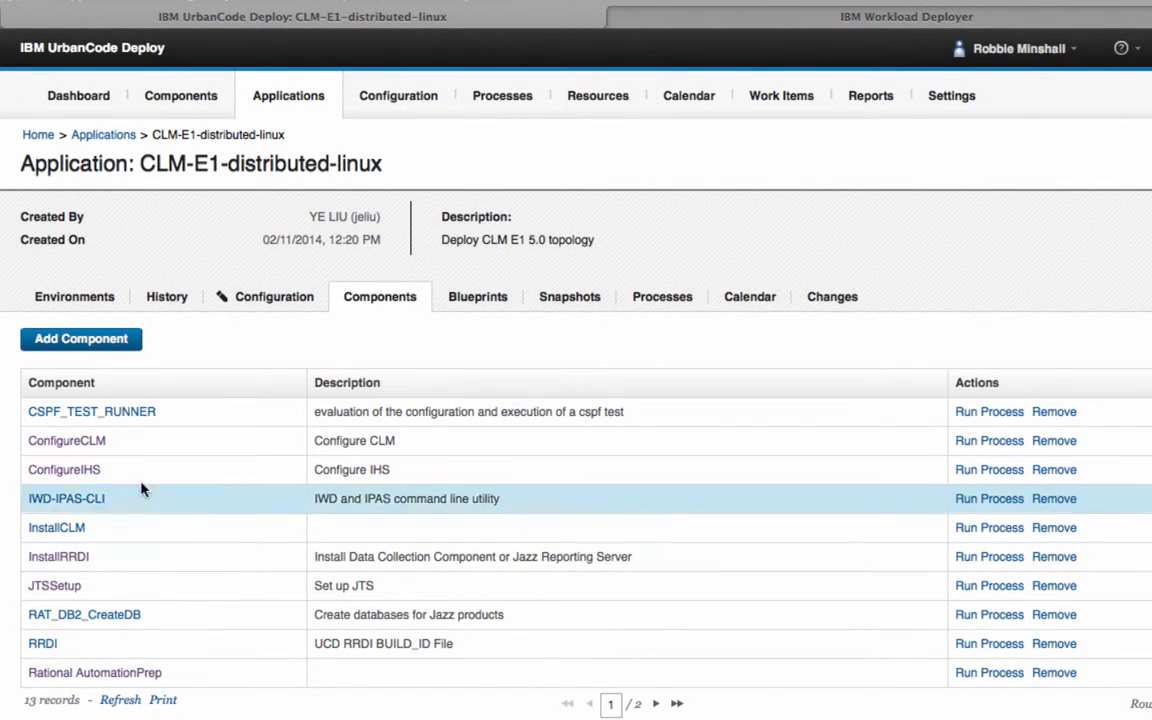
left_click(44, 557)
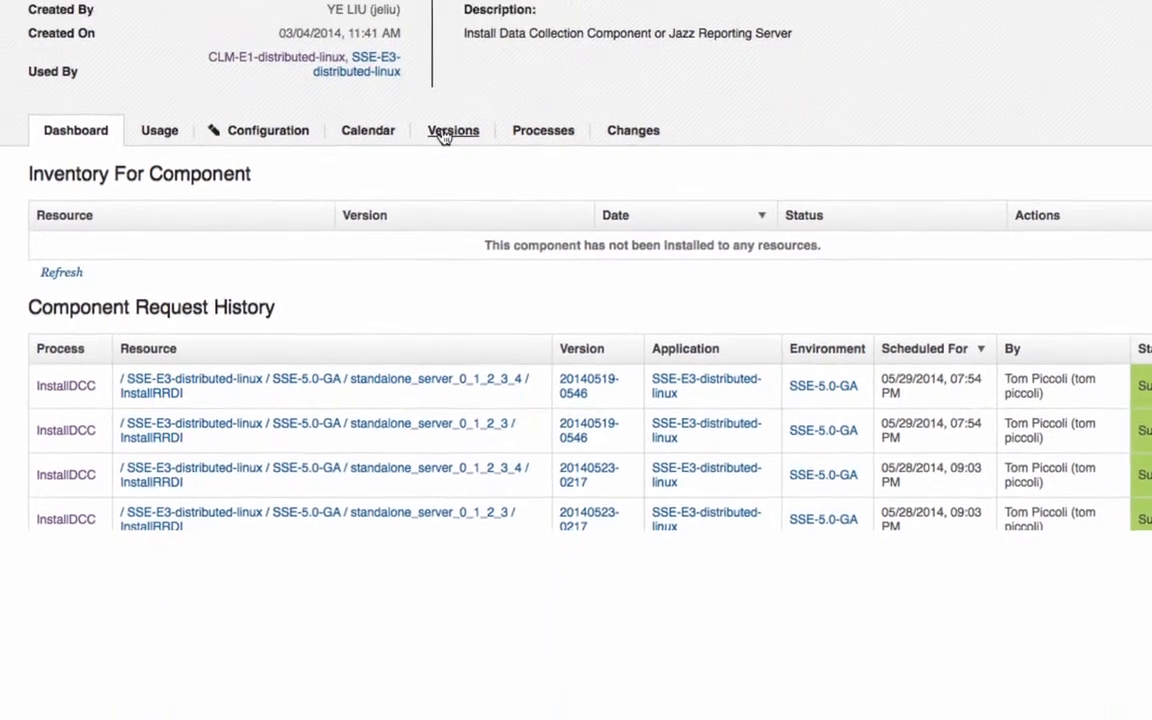
left_click(425, 337)
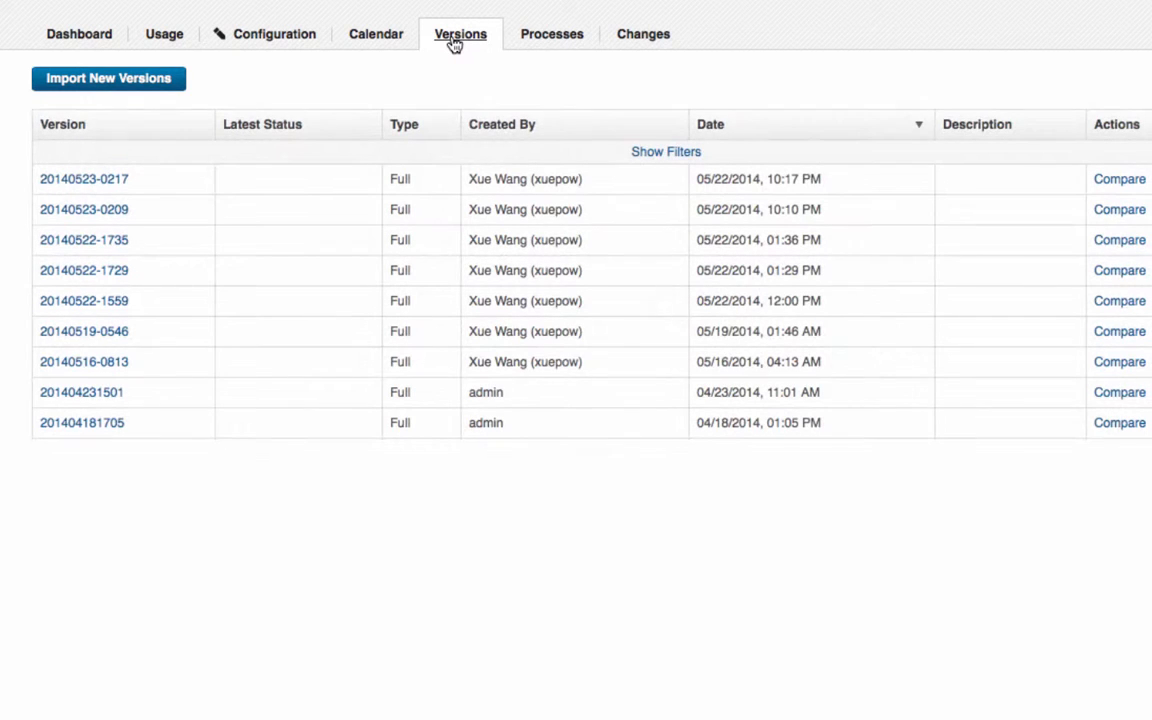
left_click(1118, 182)
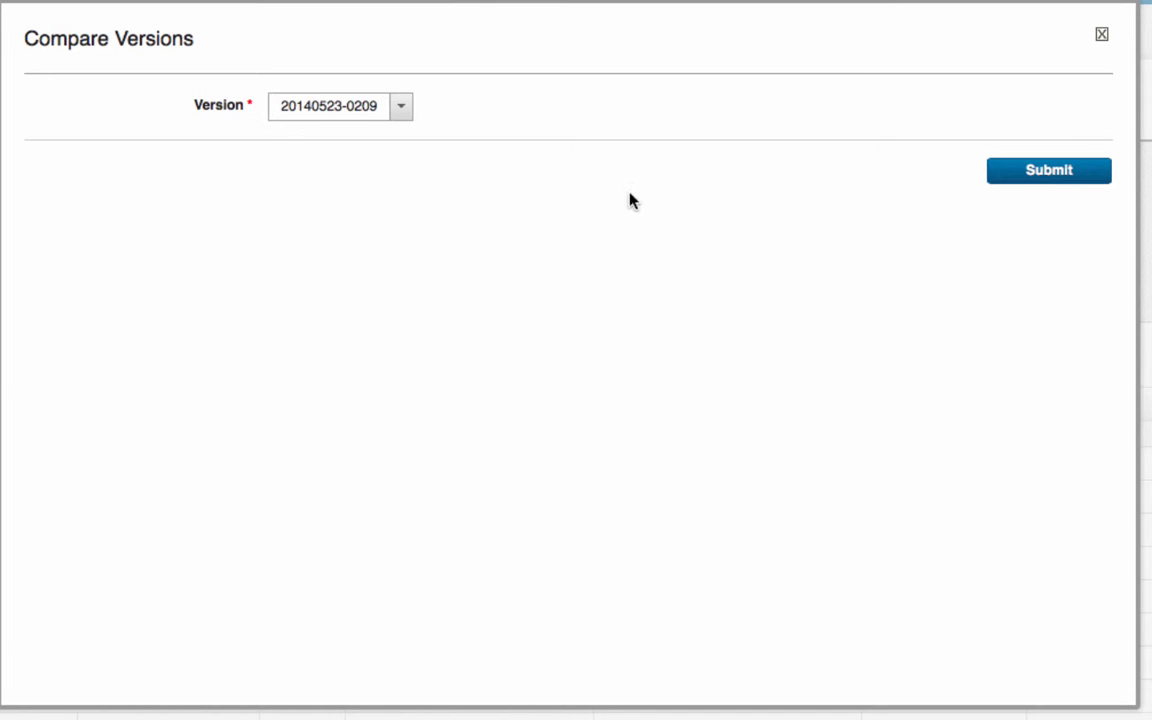
left_click(403, 122)
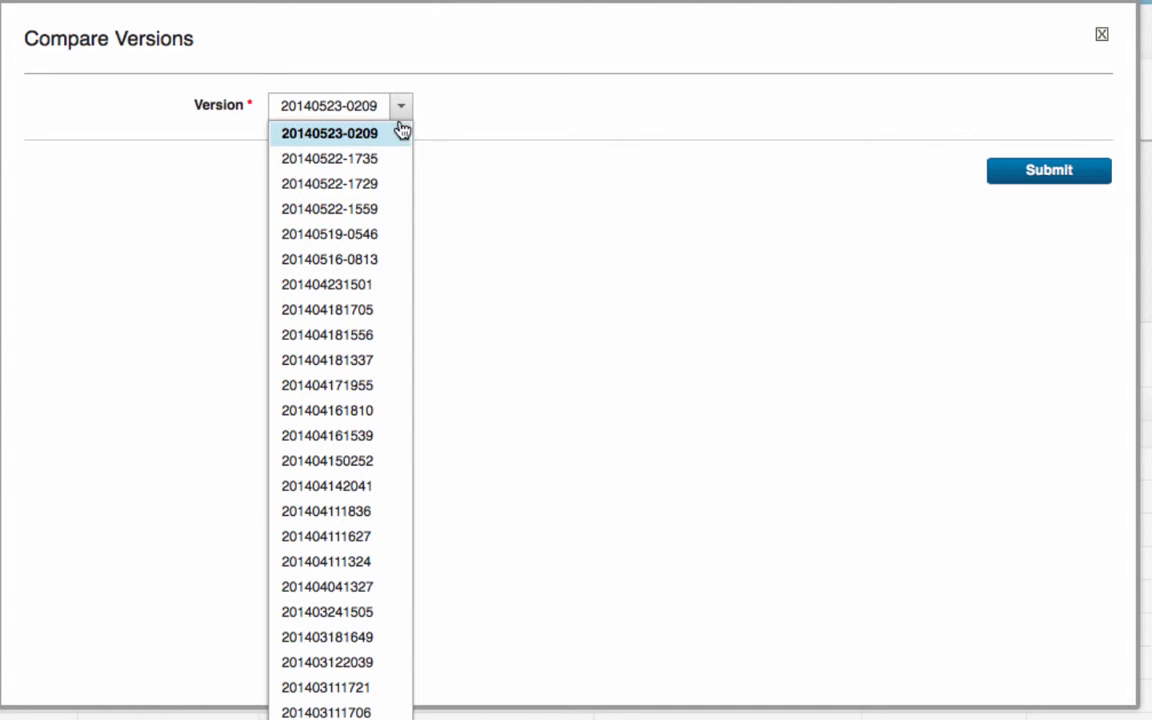
left_click(372, 194)
left_click(1050, 180)
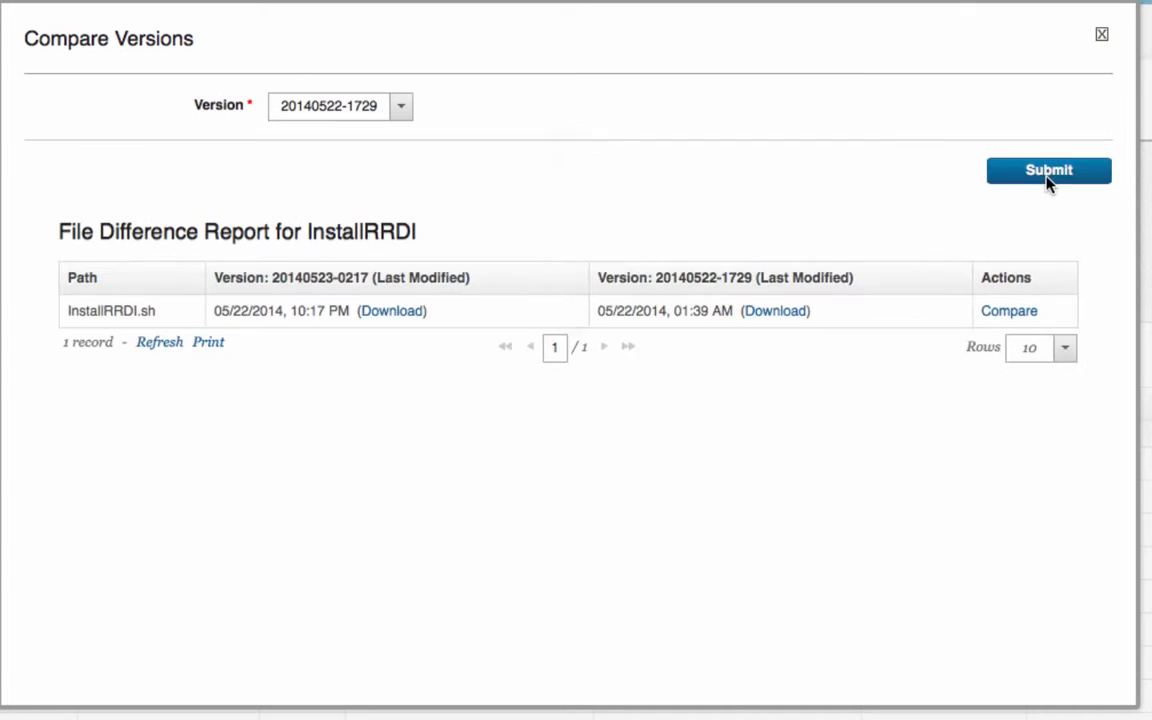
left_click(996, 313)
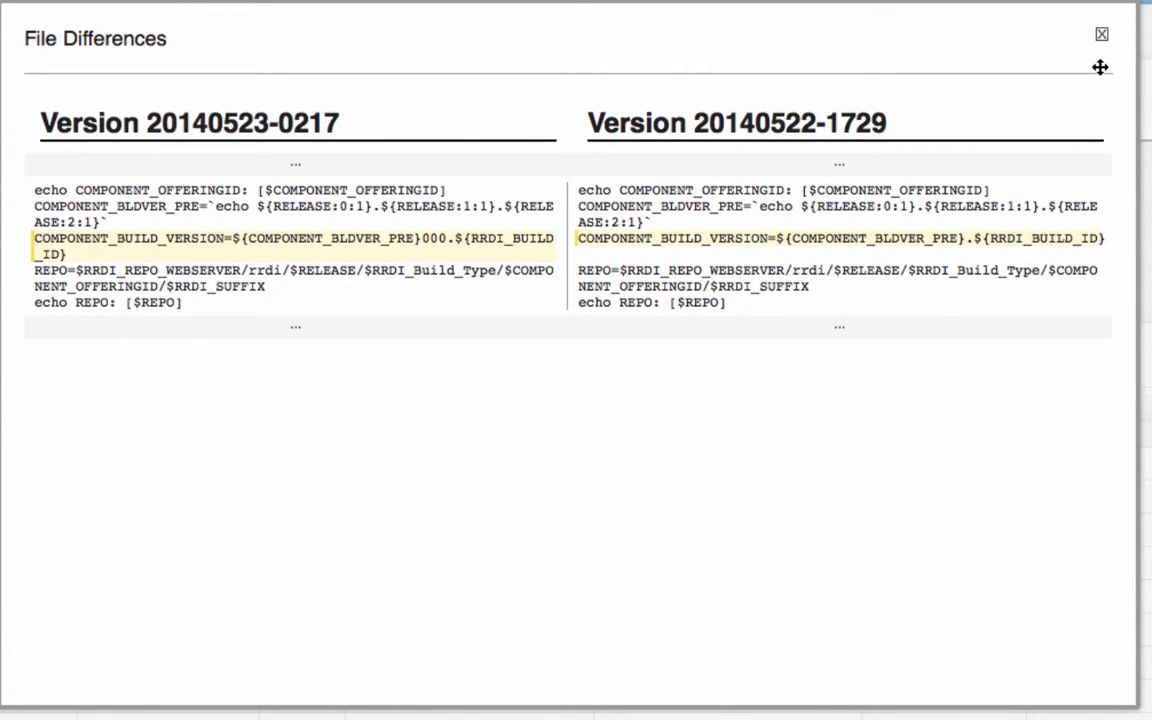
left_click(1102, 36)
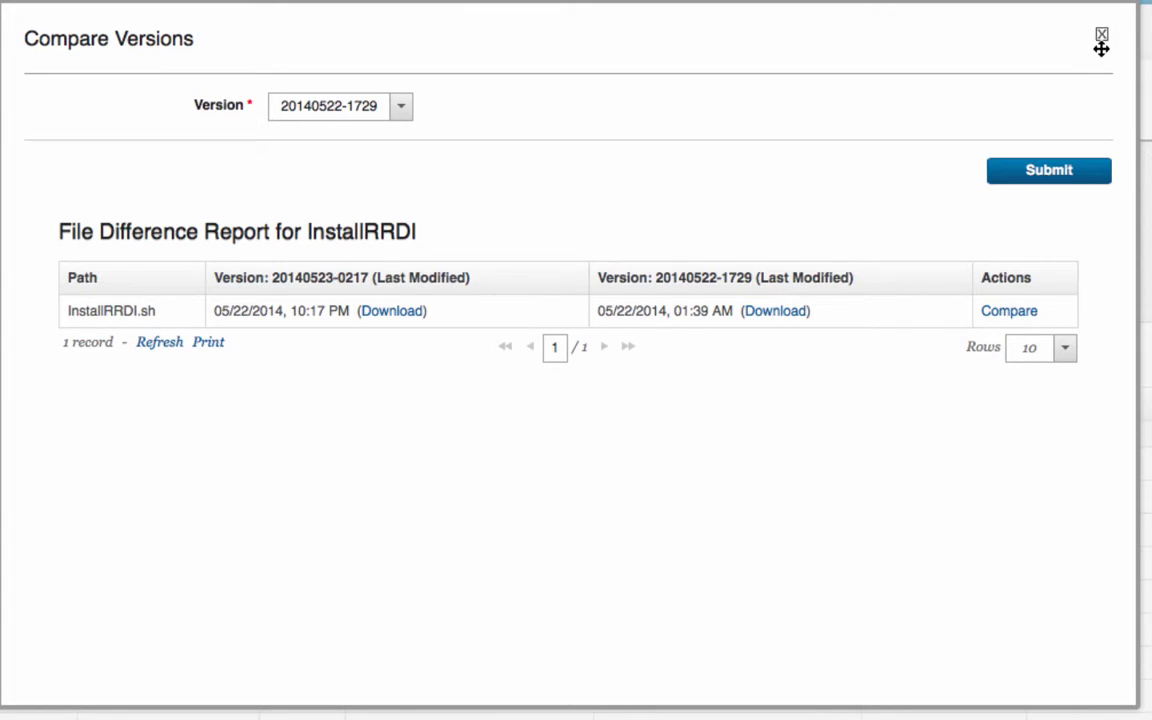
left_click(1101, 37)
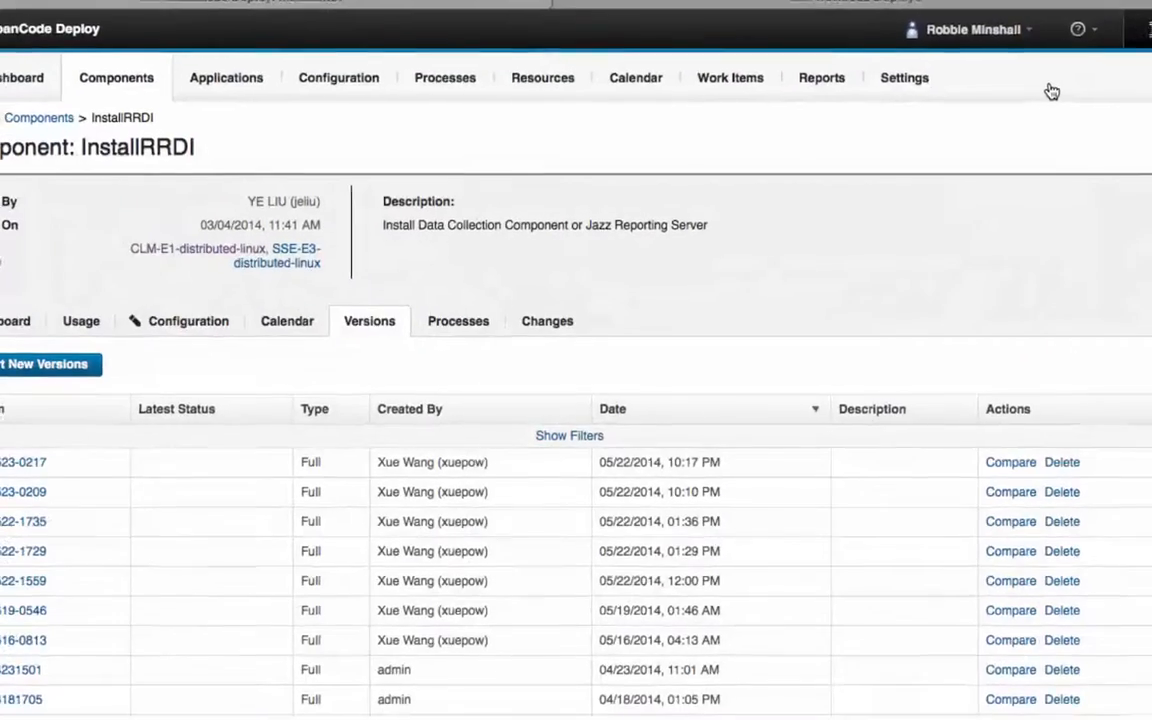
Inspect InstallRRDI's InstallDCC process, then return to the CLM-E1-distributed-linux application's environments
left_click(480, 339)
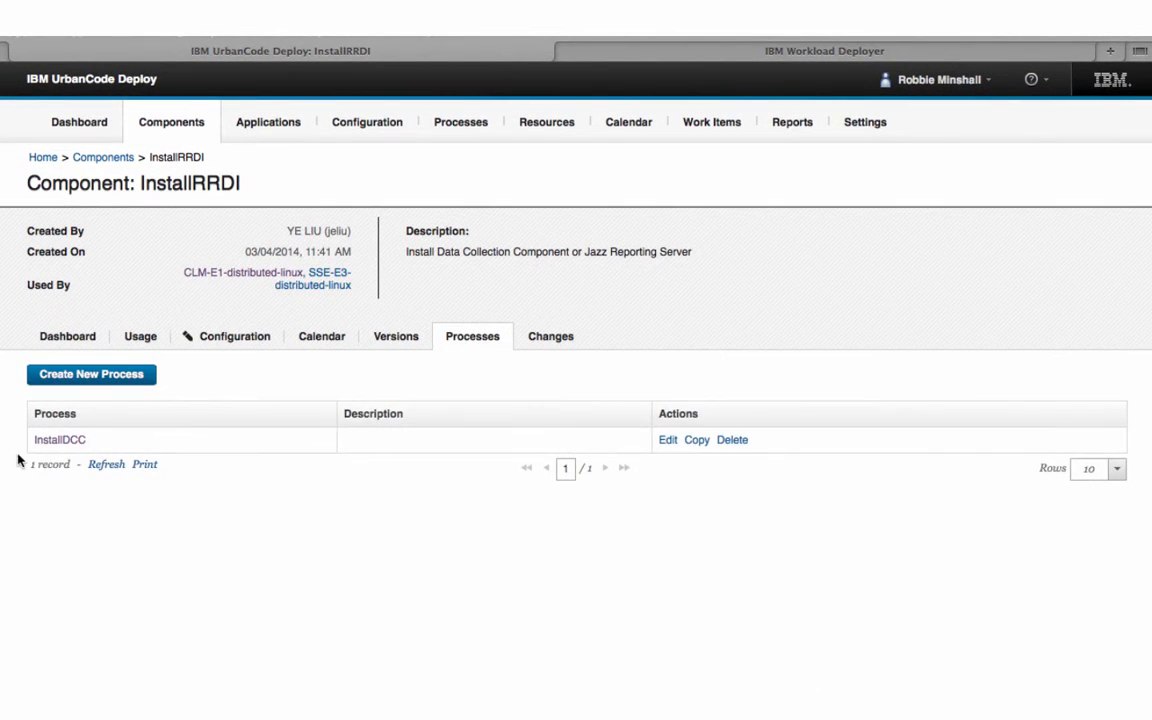
left_click(46, 440)
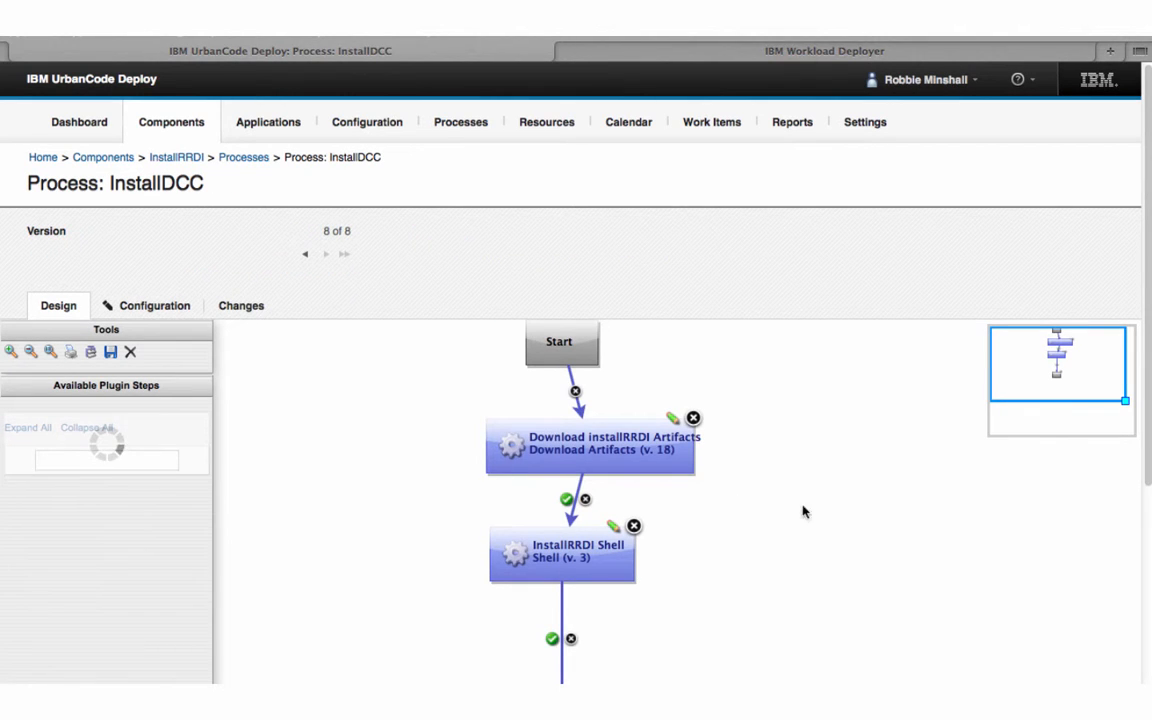
scroll(990, 530, "down", 2)
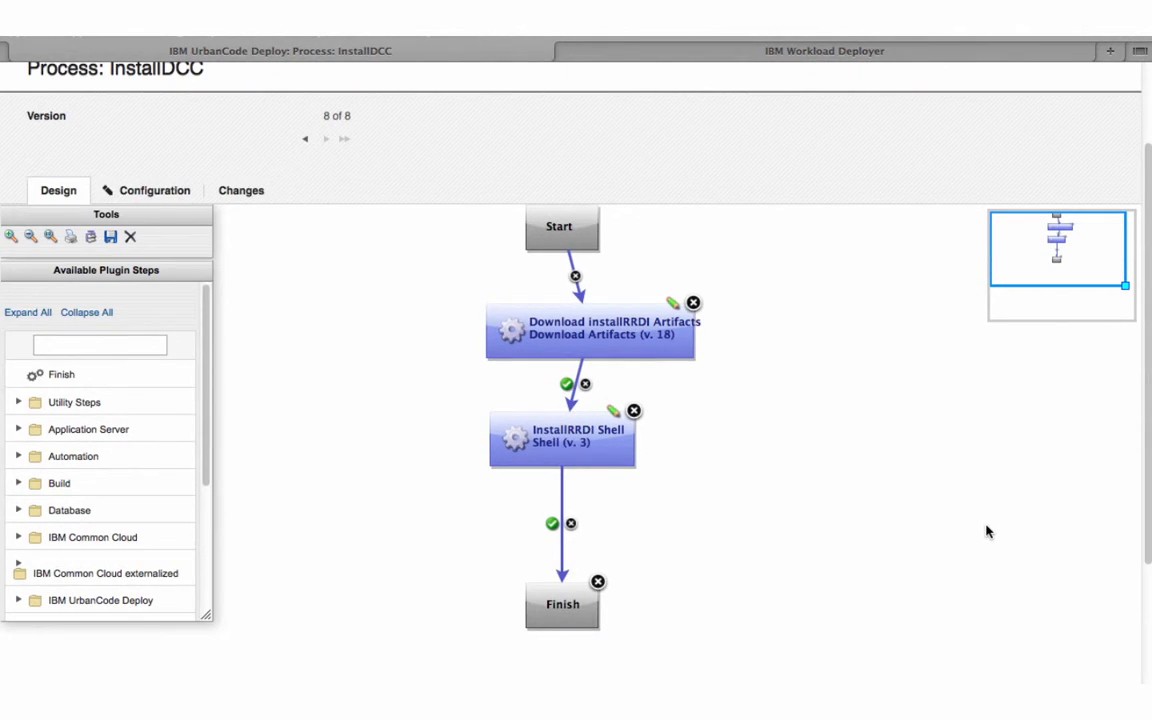
scroll(787, 478, "up", 2)
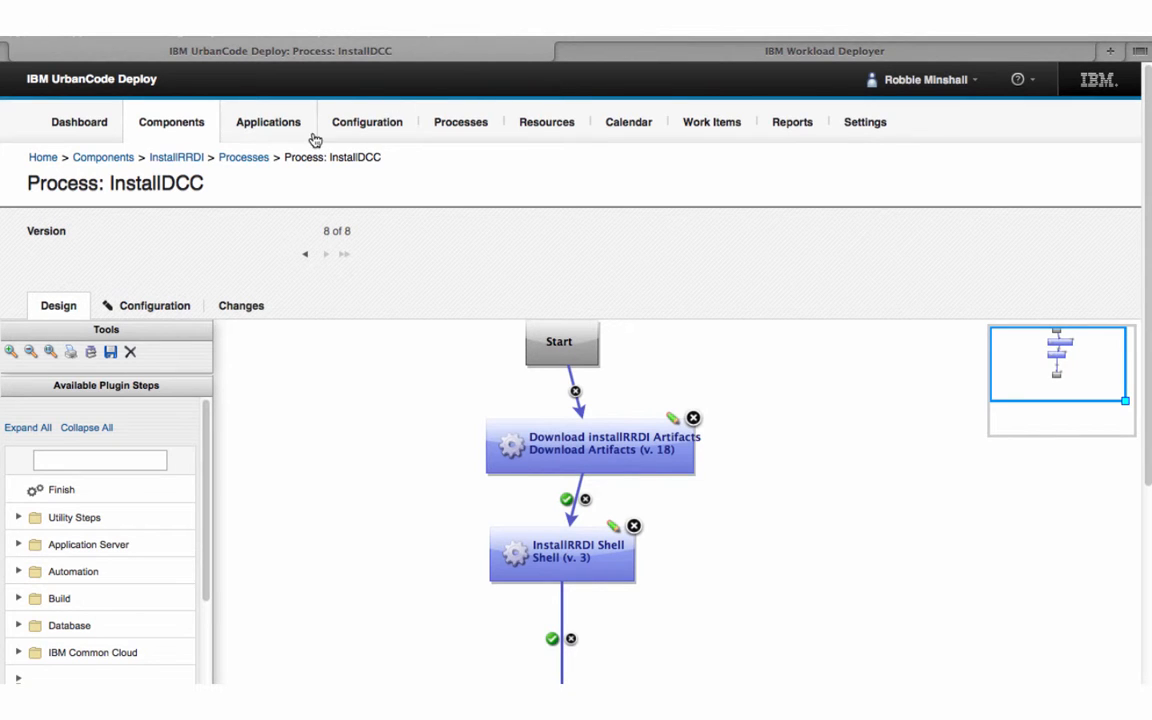
left_click(188, 157)
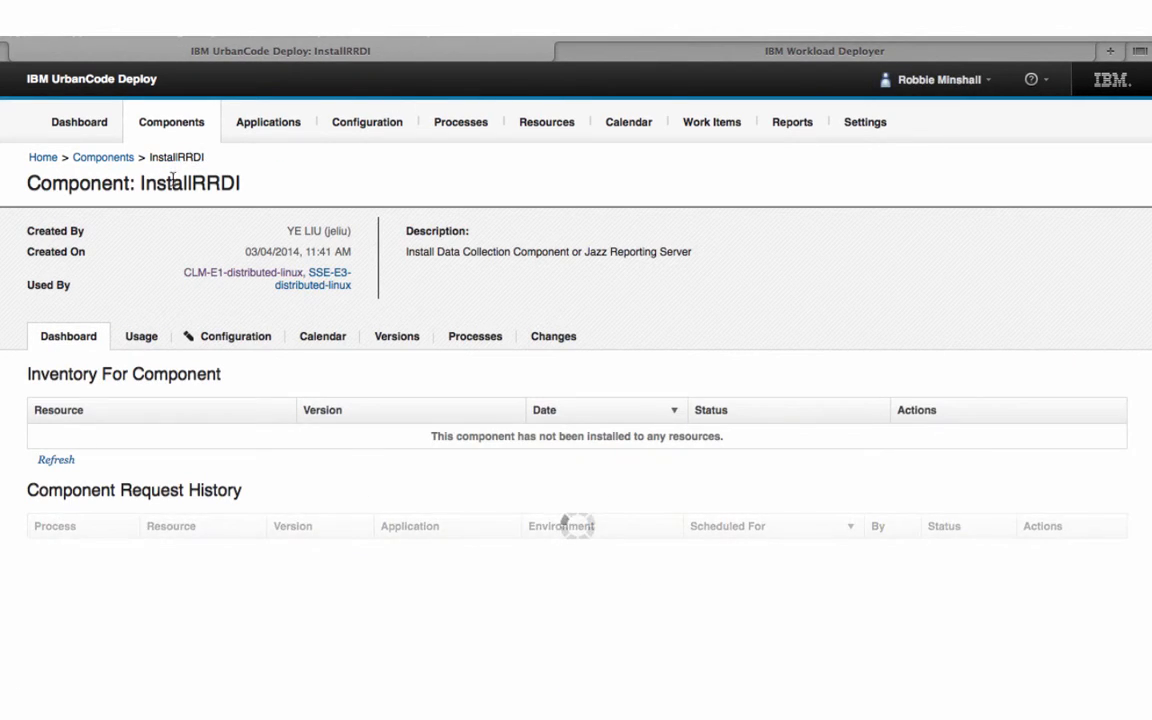
left_click(219, 275)
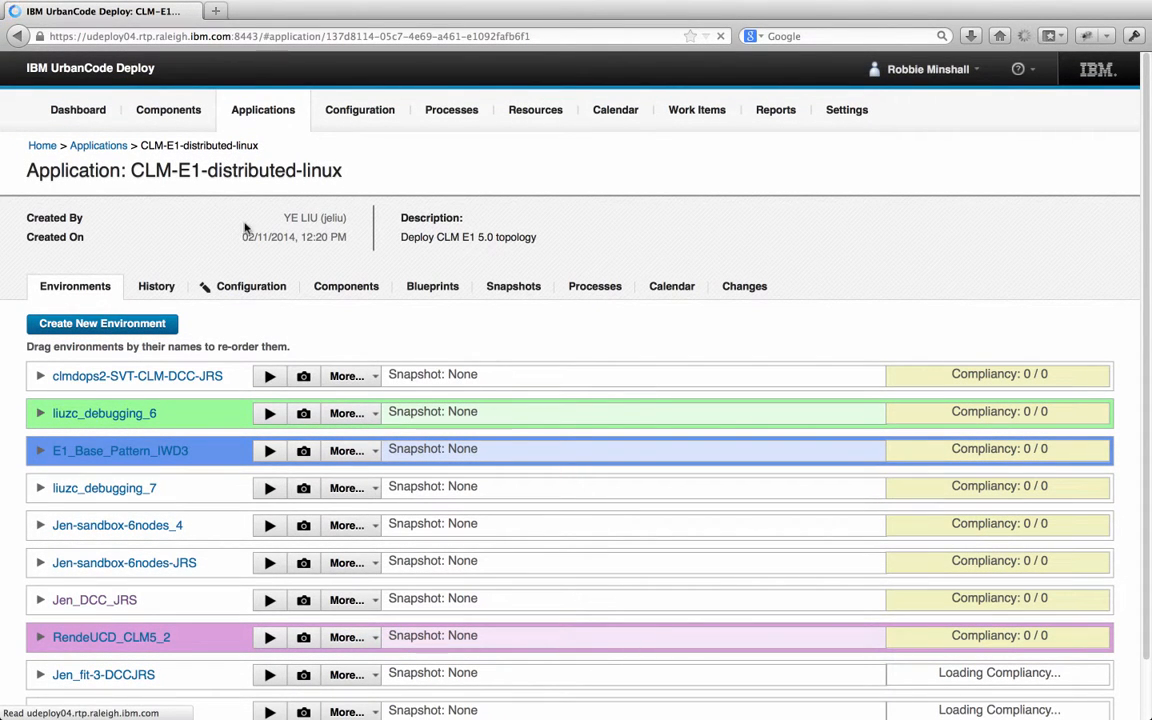
Start a new environment named 'Robbie E1 Linux Topology' described as 'Distributed Topology for 5.0 E1 Topology'
left_click(72, 325)
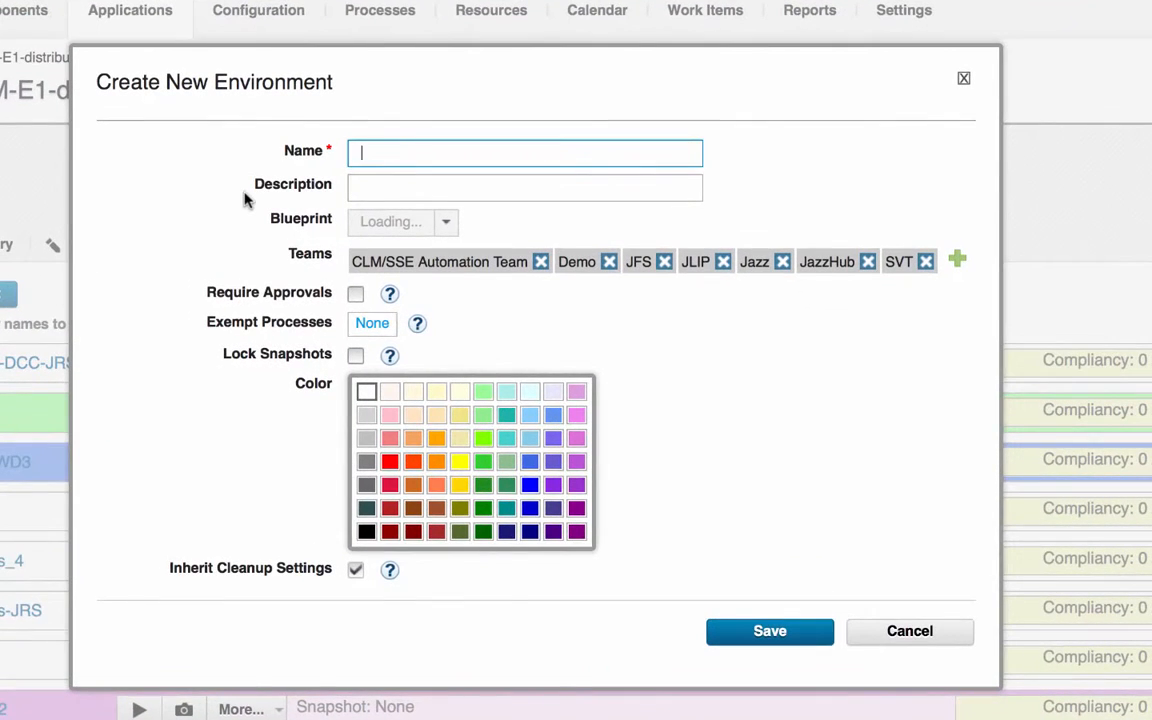
type("Robbie E1 Linux Topology")
key("Tab")
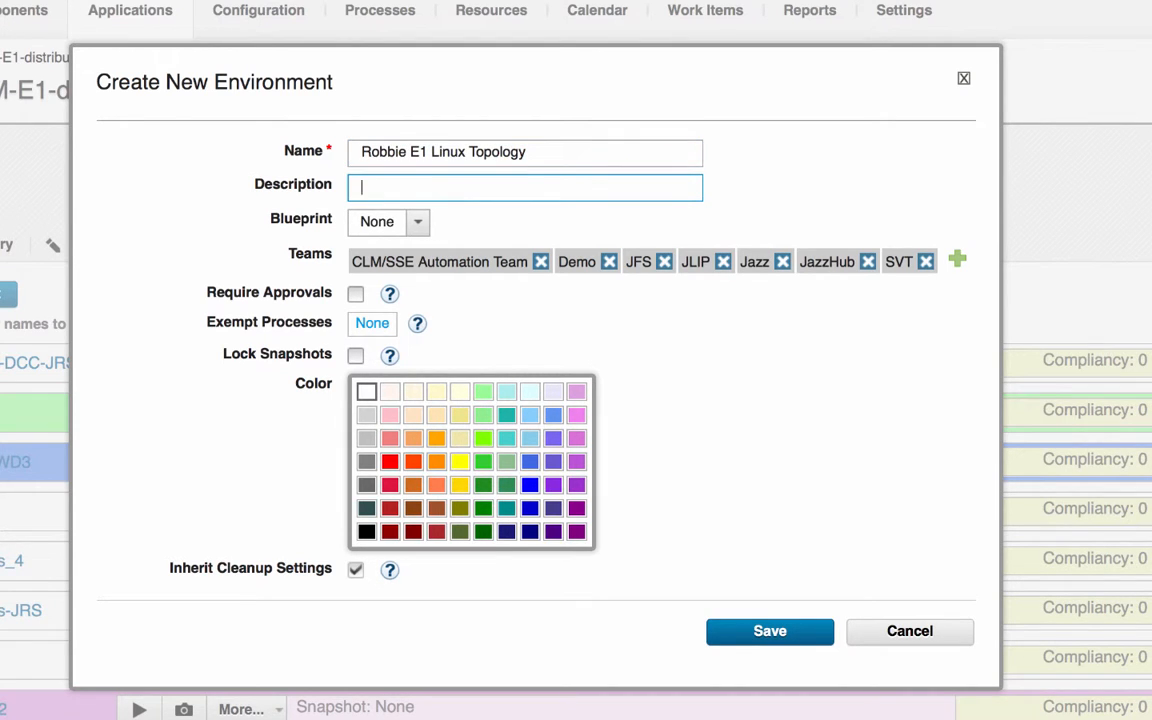
type("Distributed Topology fo")
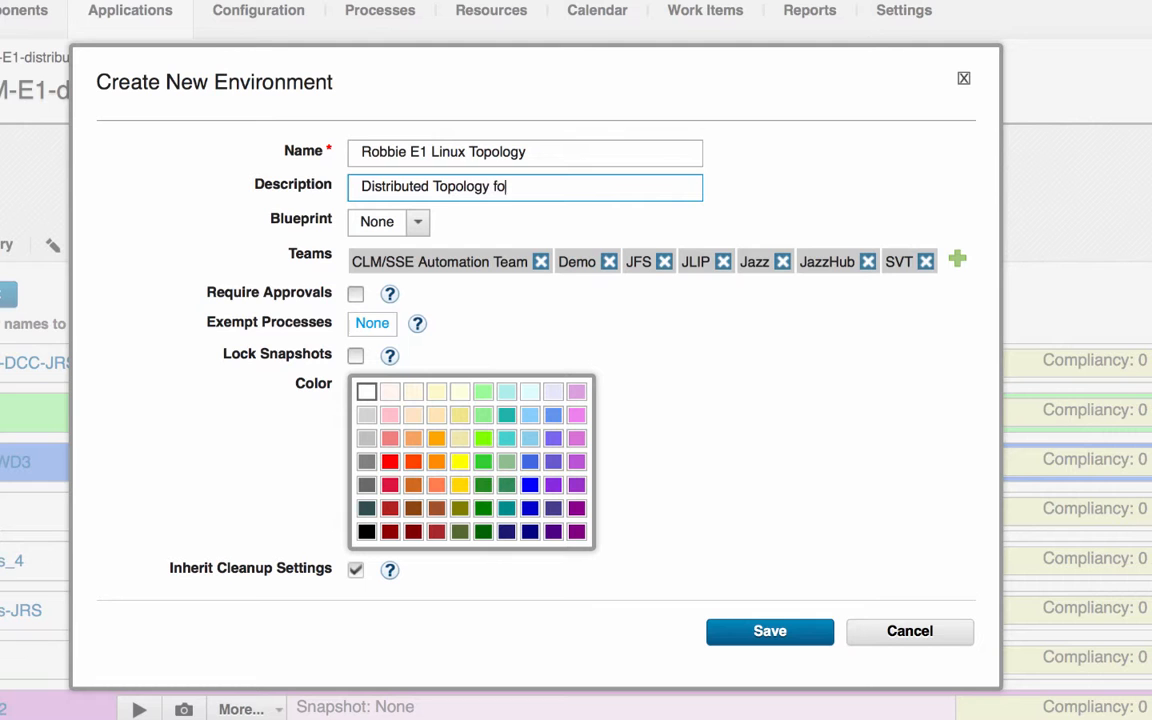
type("r 5.0 E1 Topology")
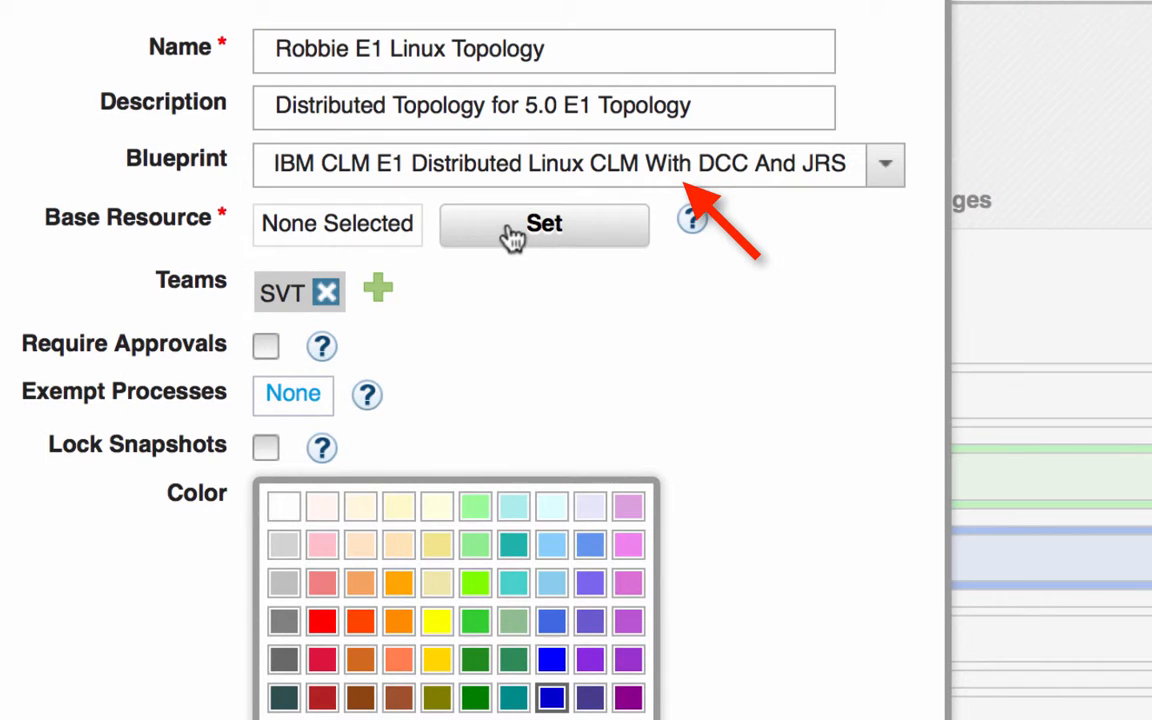
Set SVT as the environment's base resource and save the settings
left_click(495, 235)
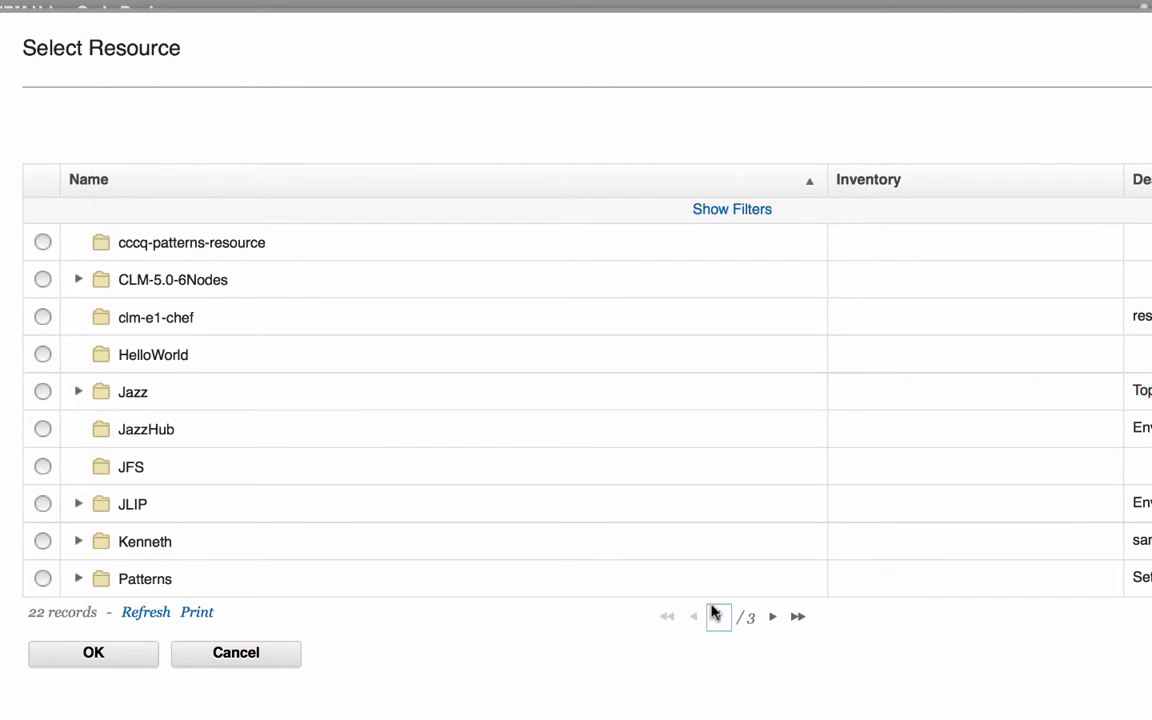
left_click(770, 618)
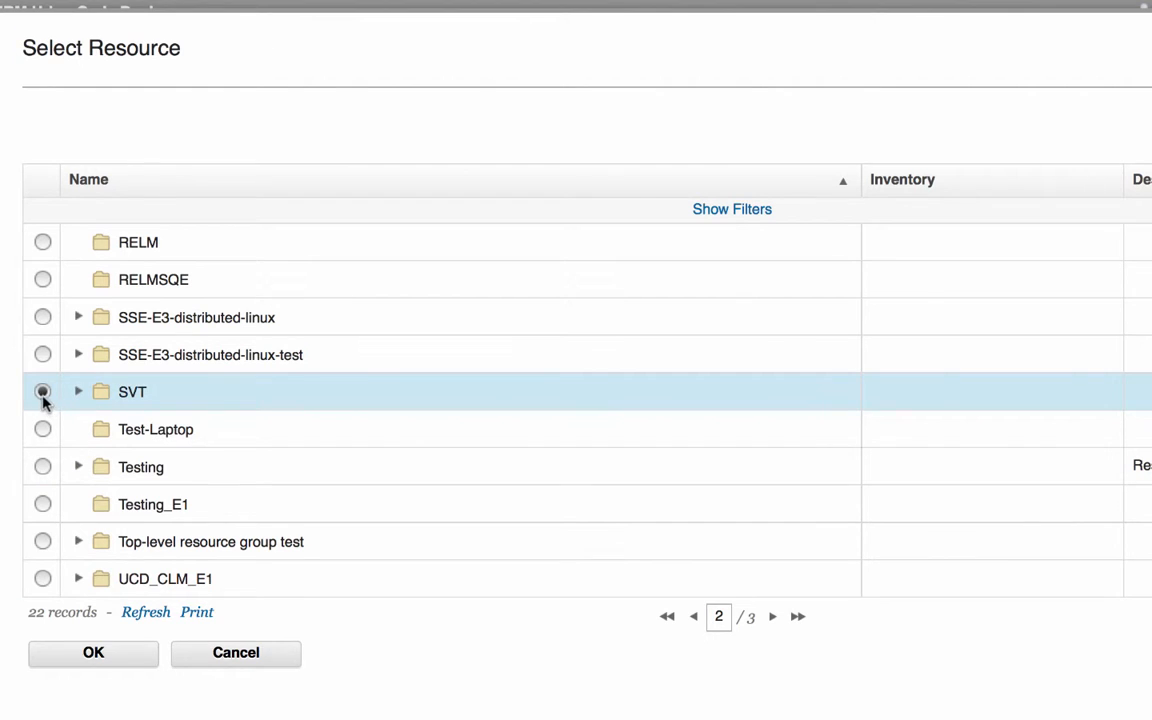
left_click(93, 652)
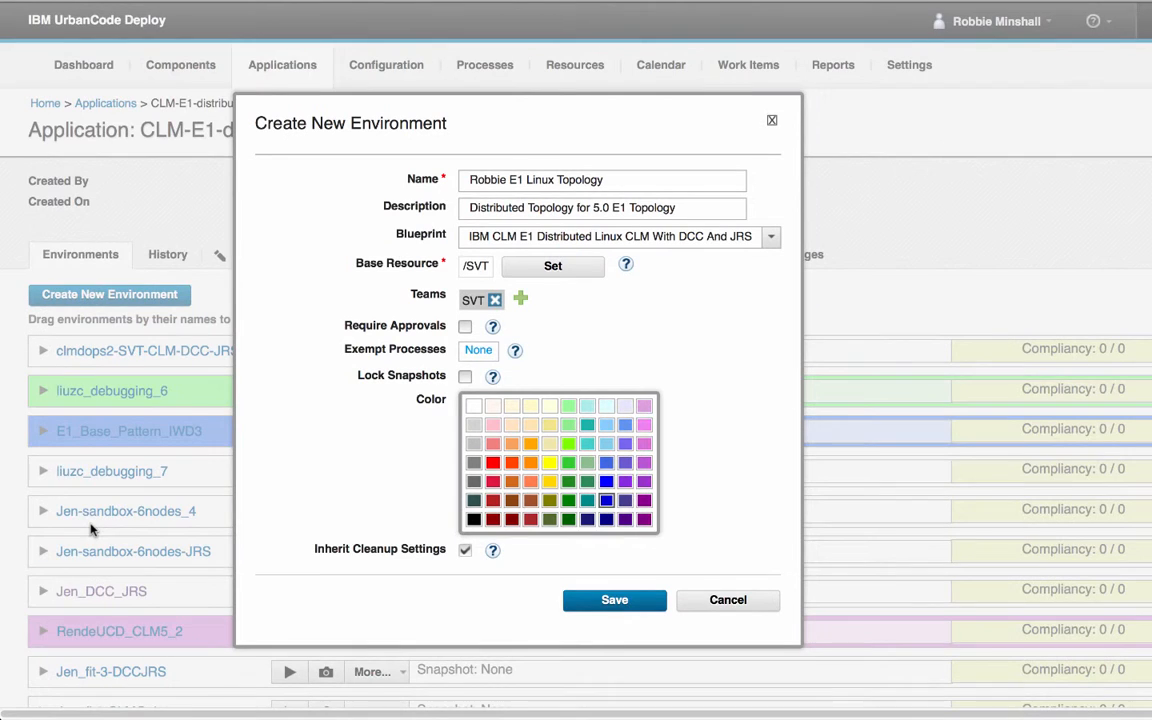
left_click(610, 601)
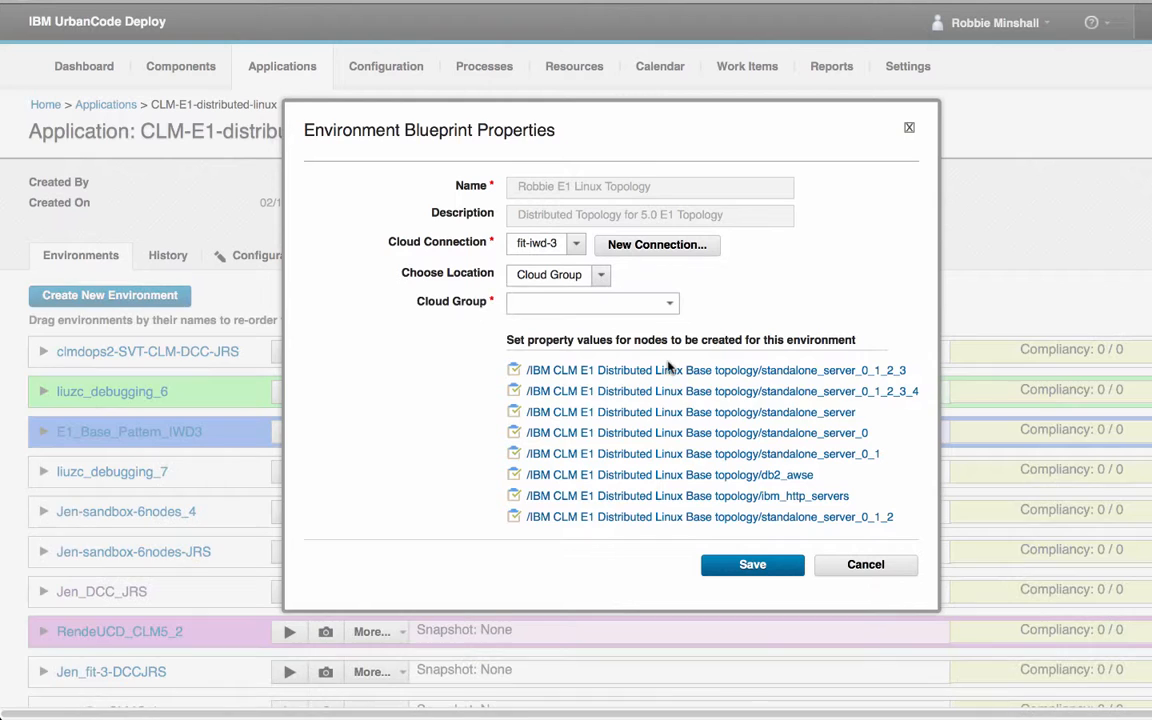
Use shared cloud group 1, set standalone_server_0_1_2_3's notification e-mail address, and create the environment
left_click(670, 305)
left_click(638, 326)
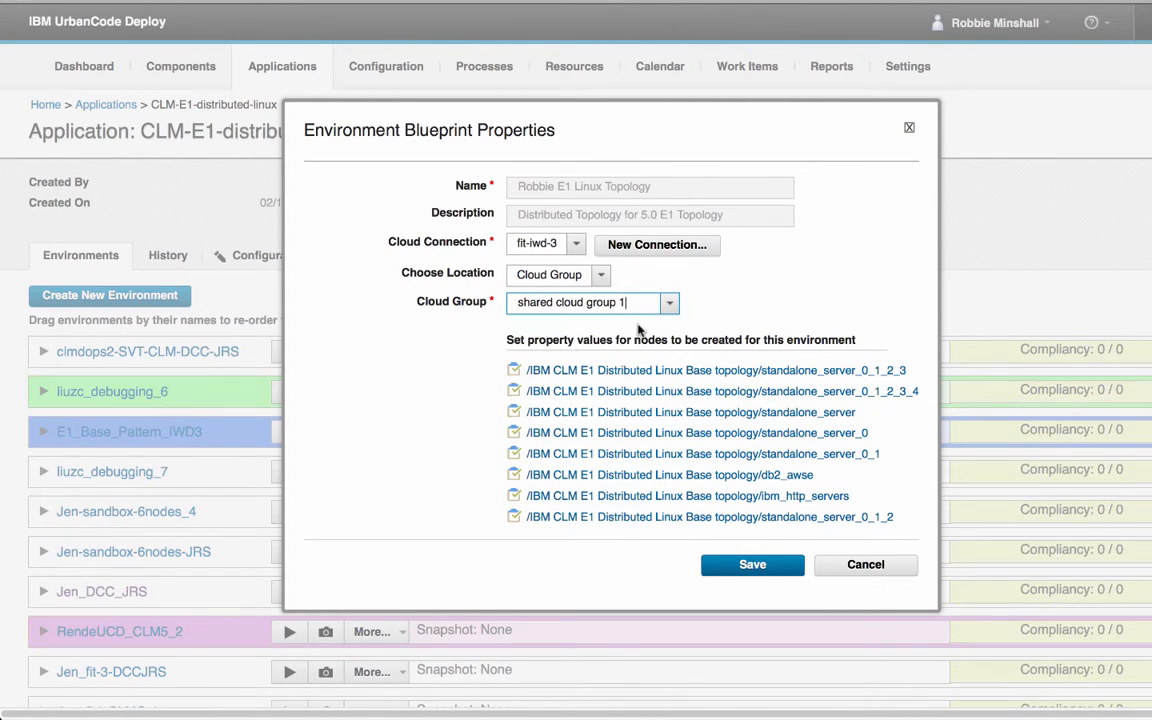
left_click(640, 370)
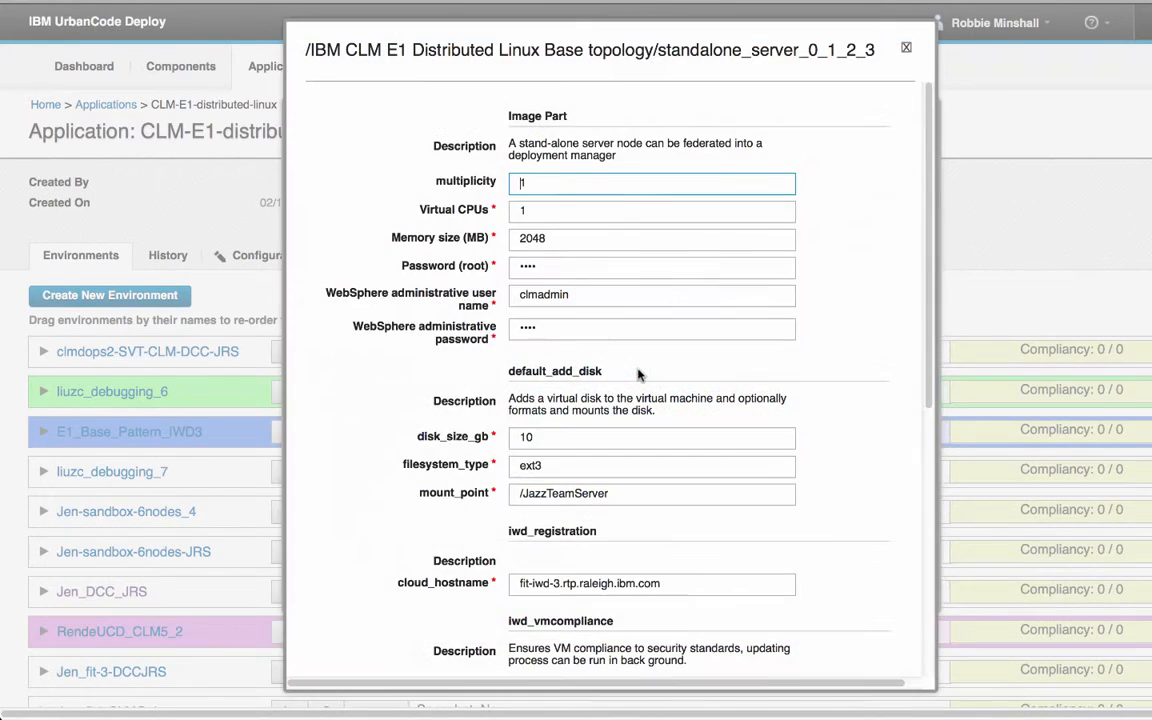
scroll(643, 370, "down", 3)
scroll(643, 370, "down", 8)
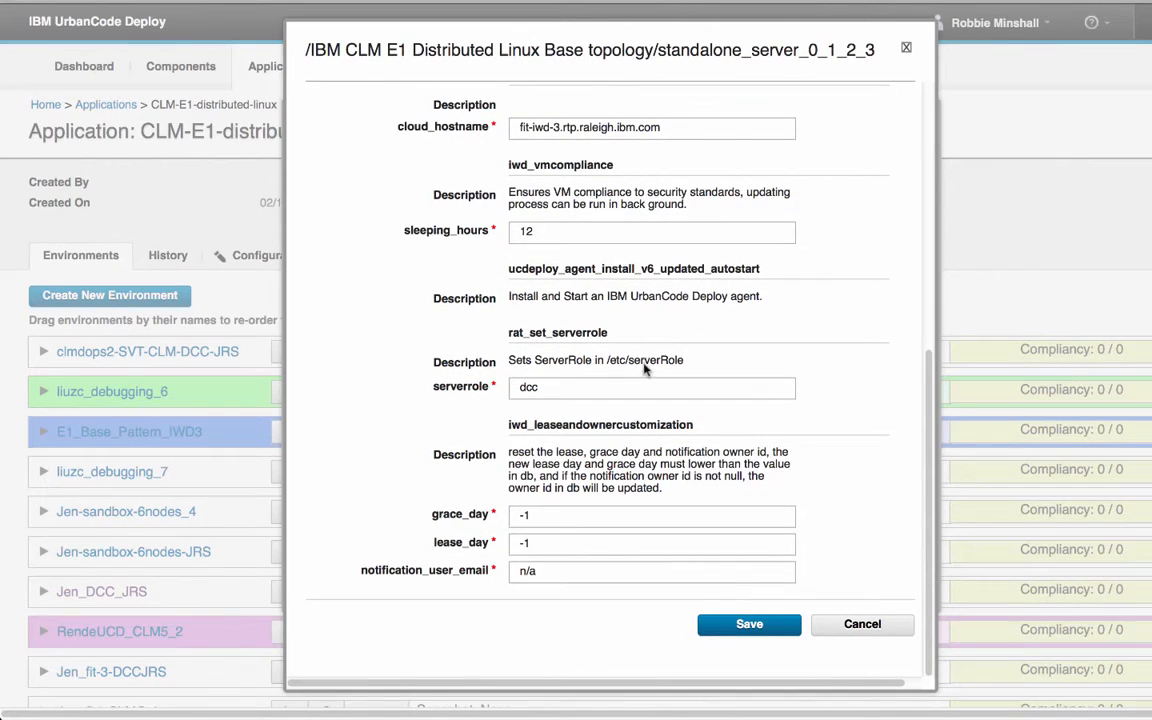
left_click(534, 572)
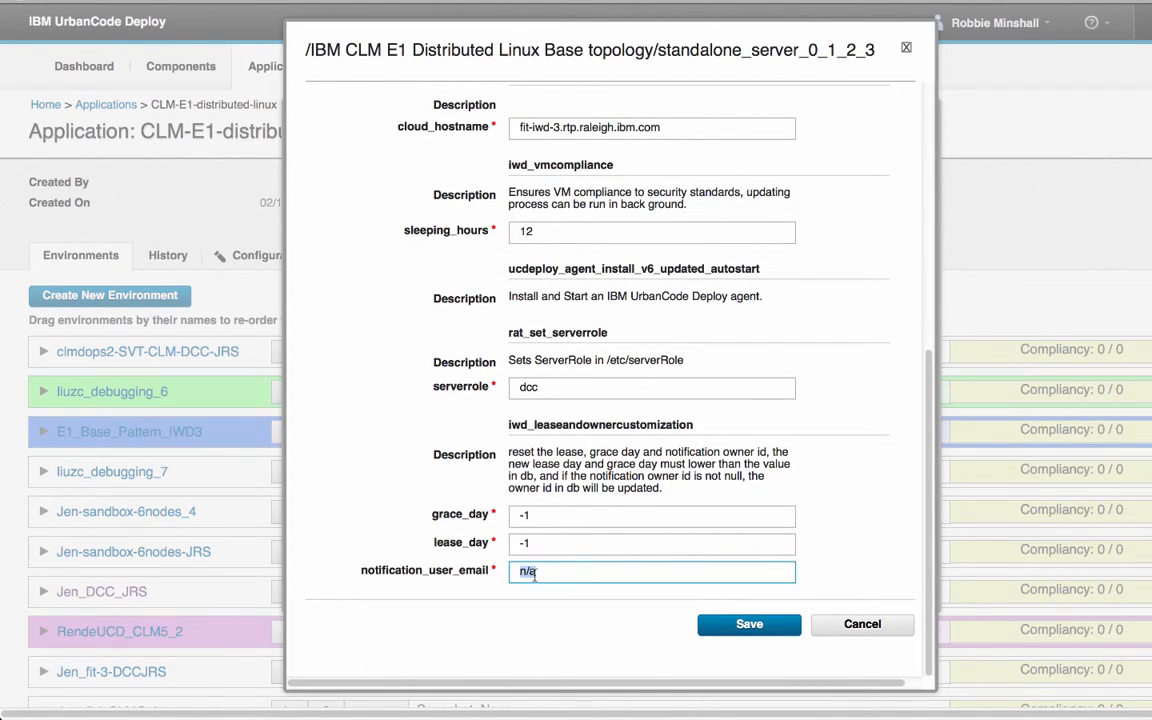
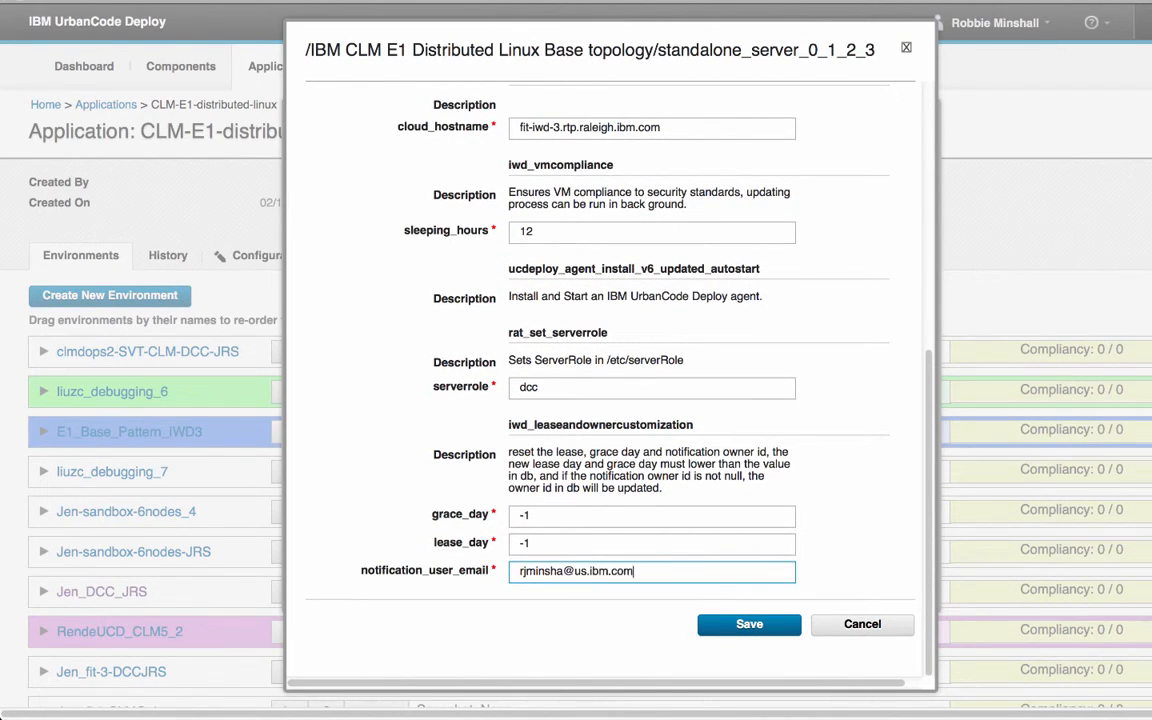
left_click(715, 628)
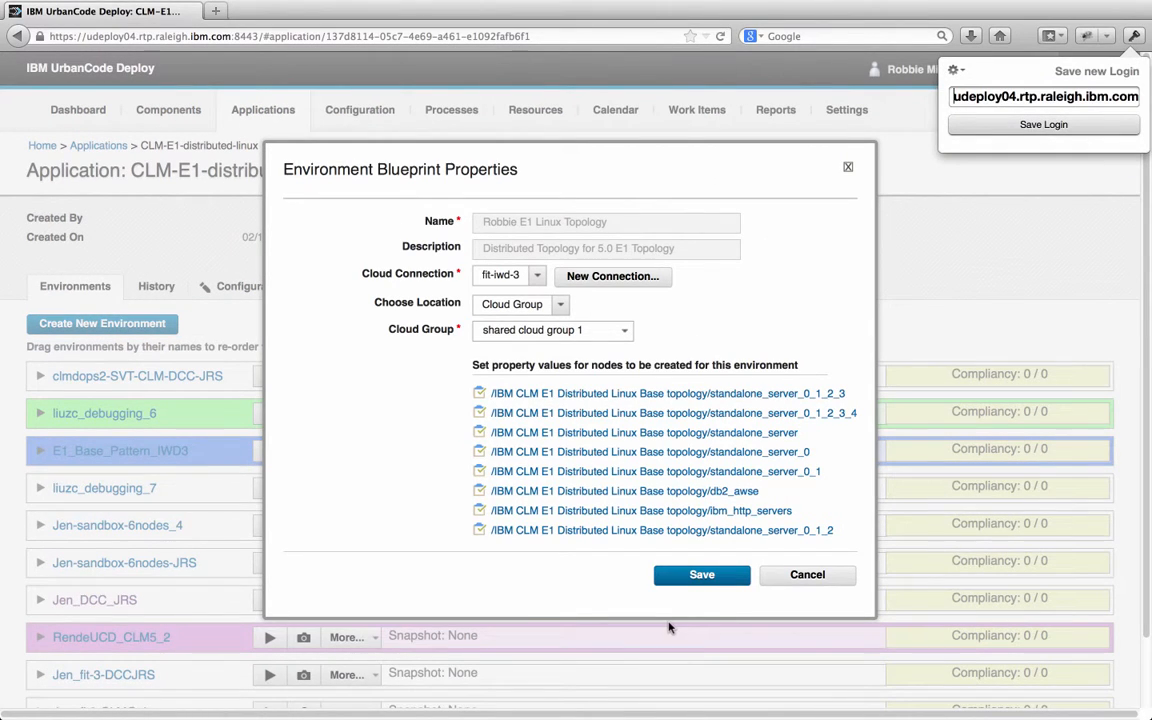
left_click(701, 574)
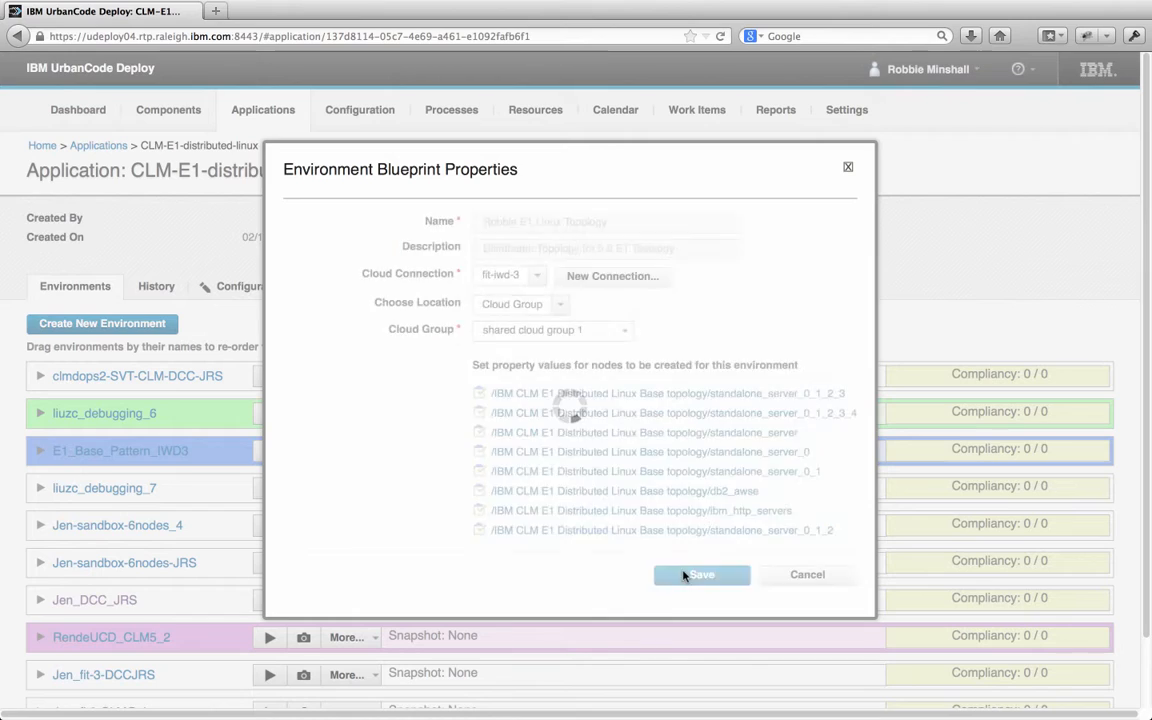
Open the new environment and list the eight agents under the SVT resource group
scroll(347, 430, "down", 3)
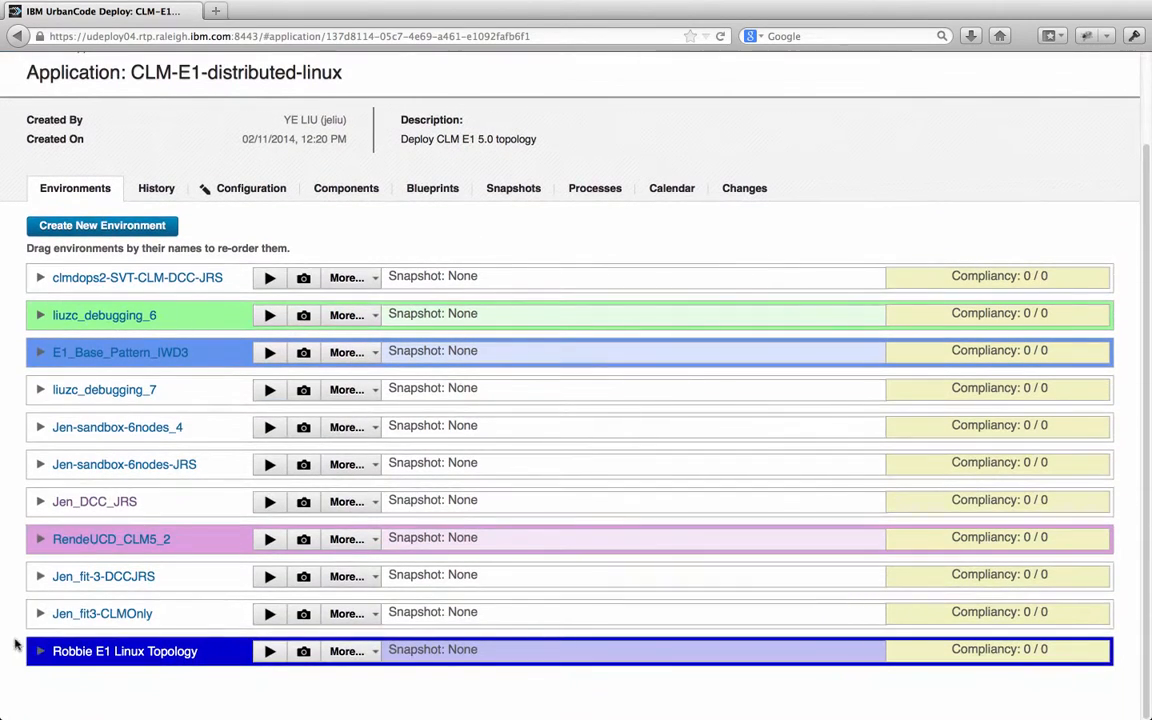
left_click(40, 634)
scroll(188, 602, "down", 1)
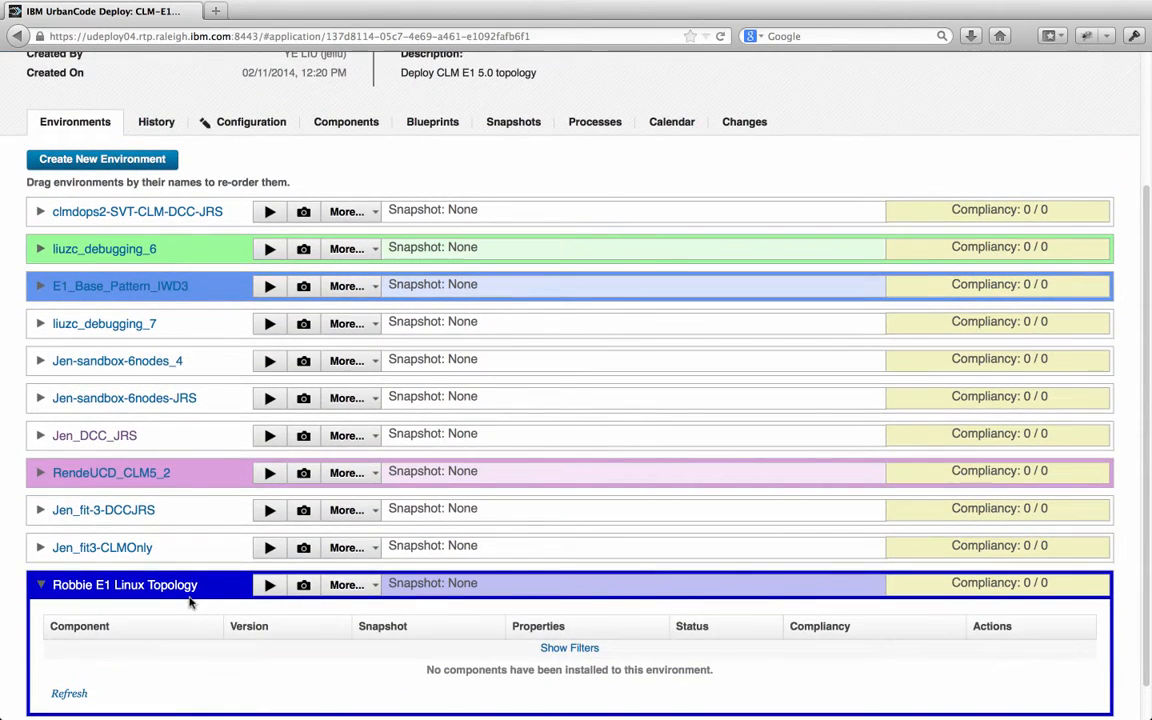
left_click(125, 590)
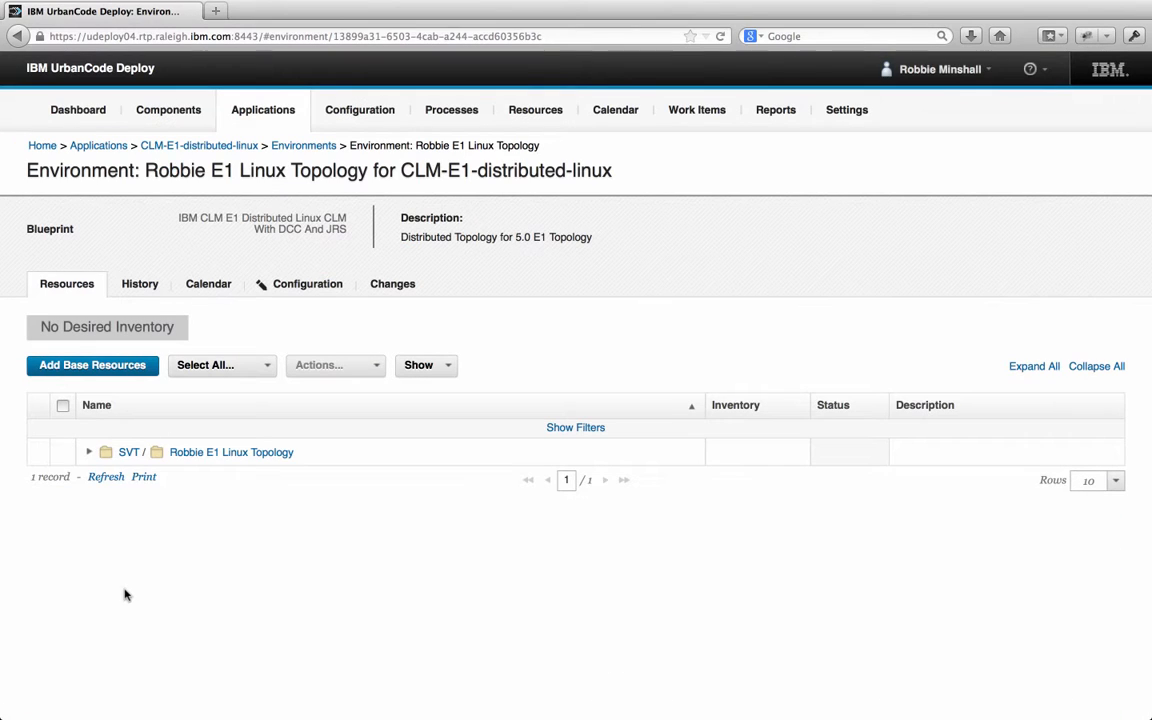
left_click(89, 452)
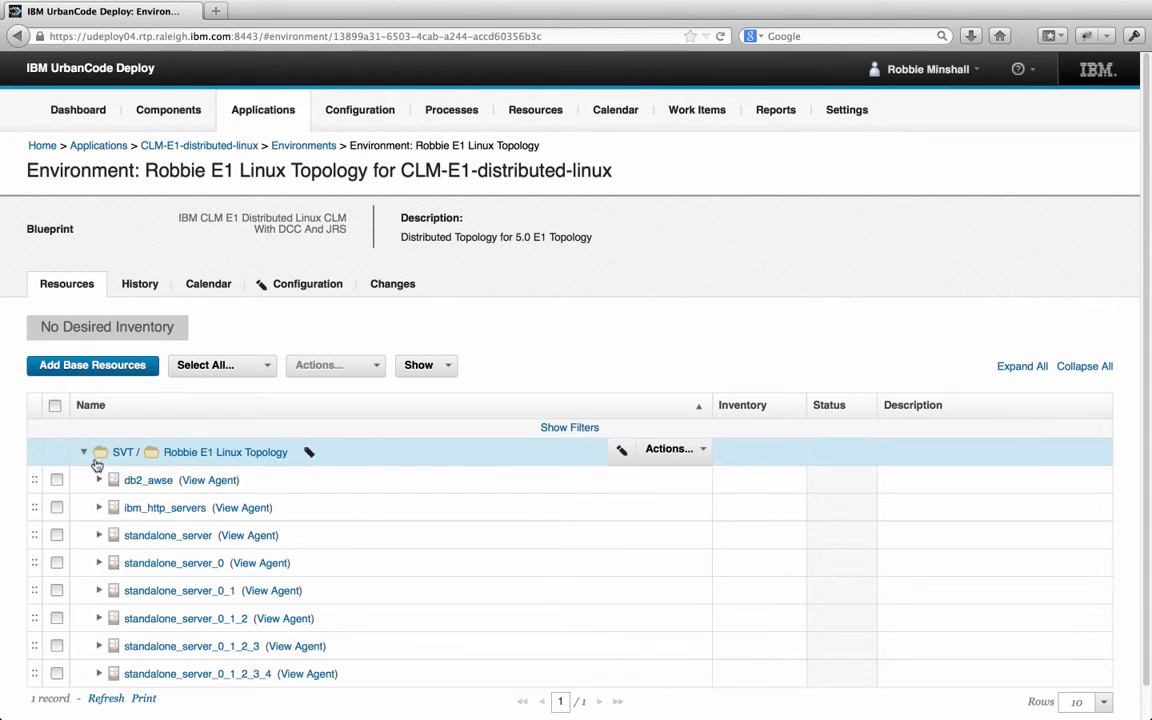
scroll(141, 500, "down", 1)
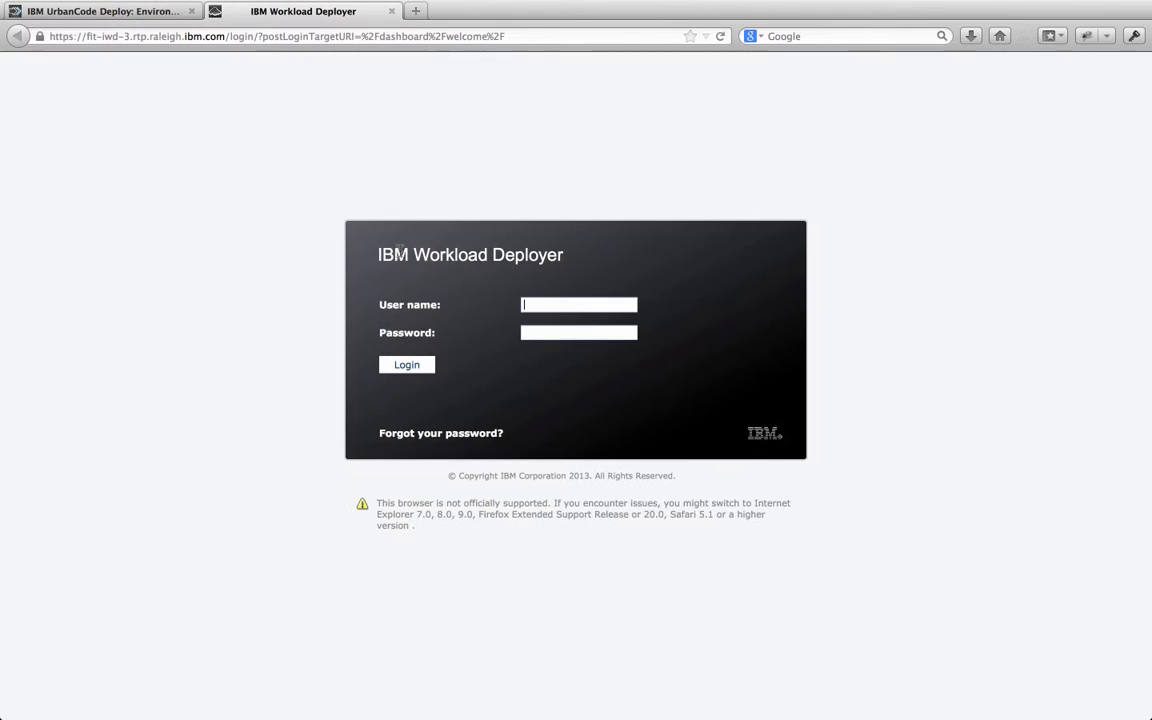
Log in to IBM Workload Deployer with the user's e-mail address and password
key("Tab")
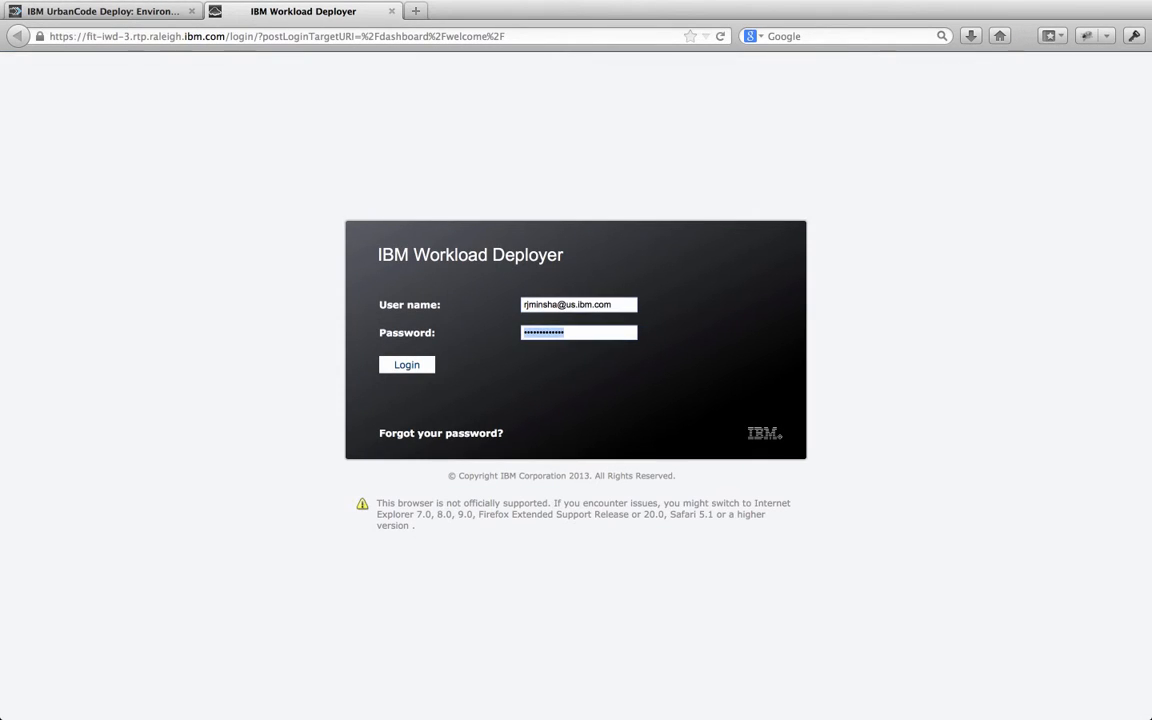
type("•")
key("Return")
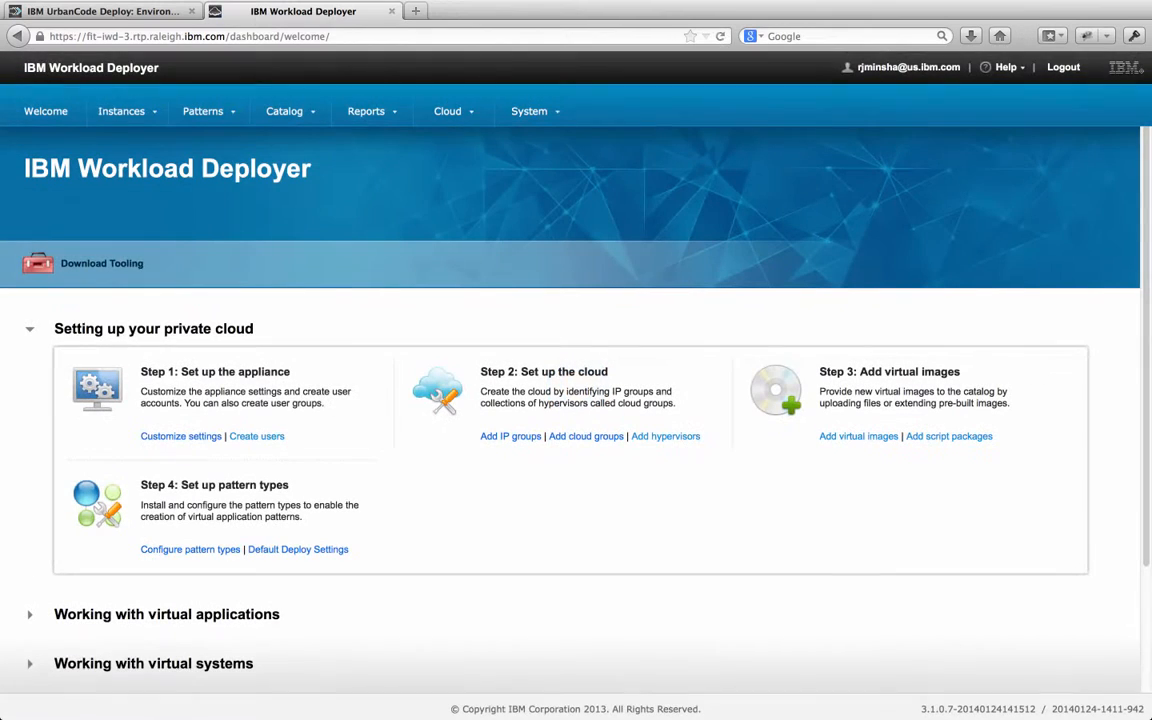
Find the Robbie virtual system instance, expand its virtual machines and refresh their status
left_click(121, 111)
left_click(170, 189)
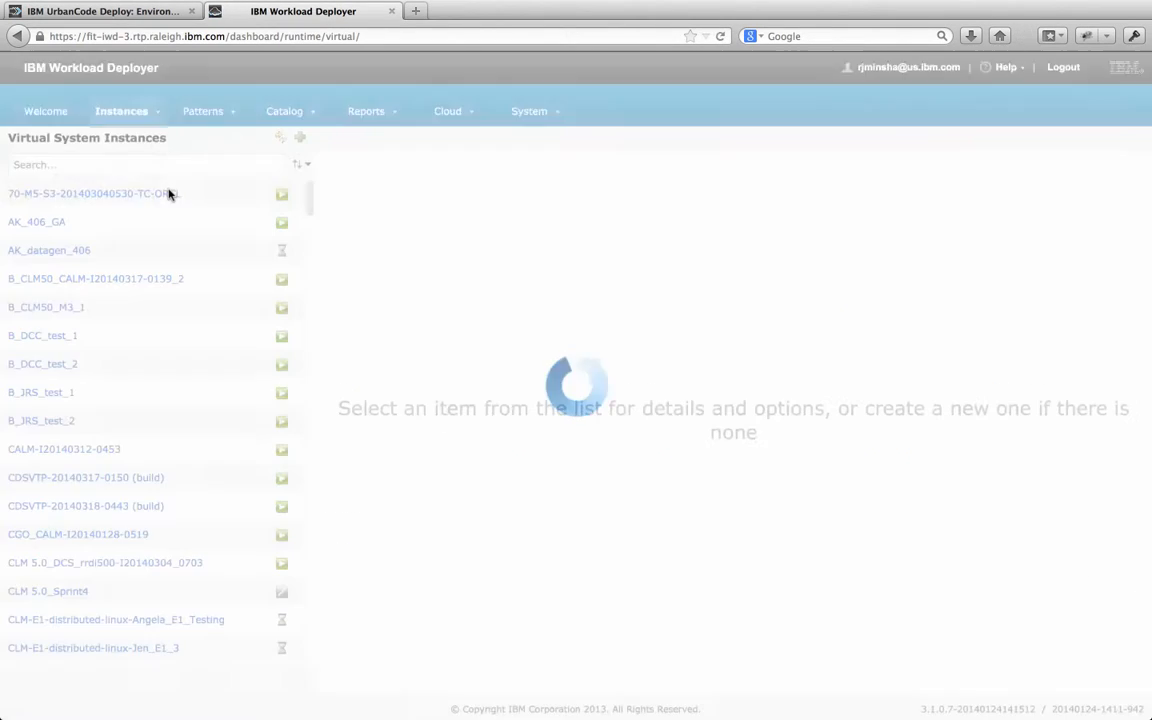
type("Robbie")
left_click(110, 198)
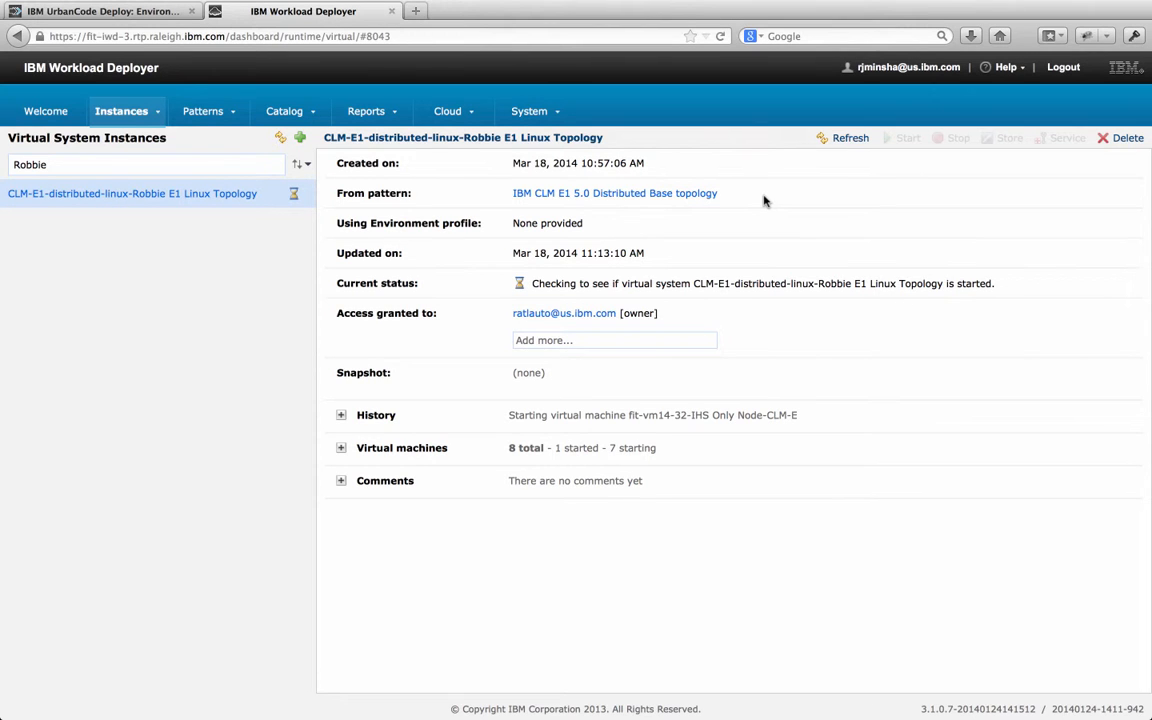
left_click(341, 448)
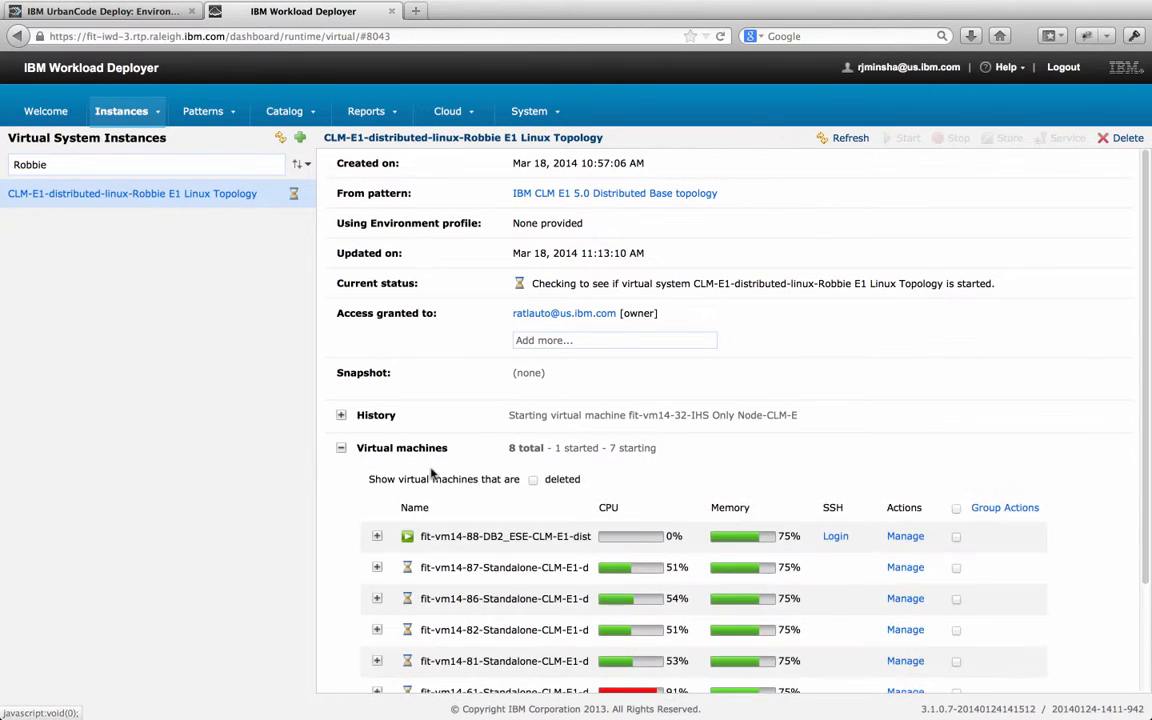
scroll(432, 453, "down", 3)
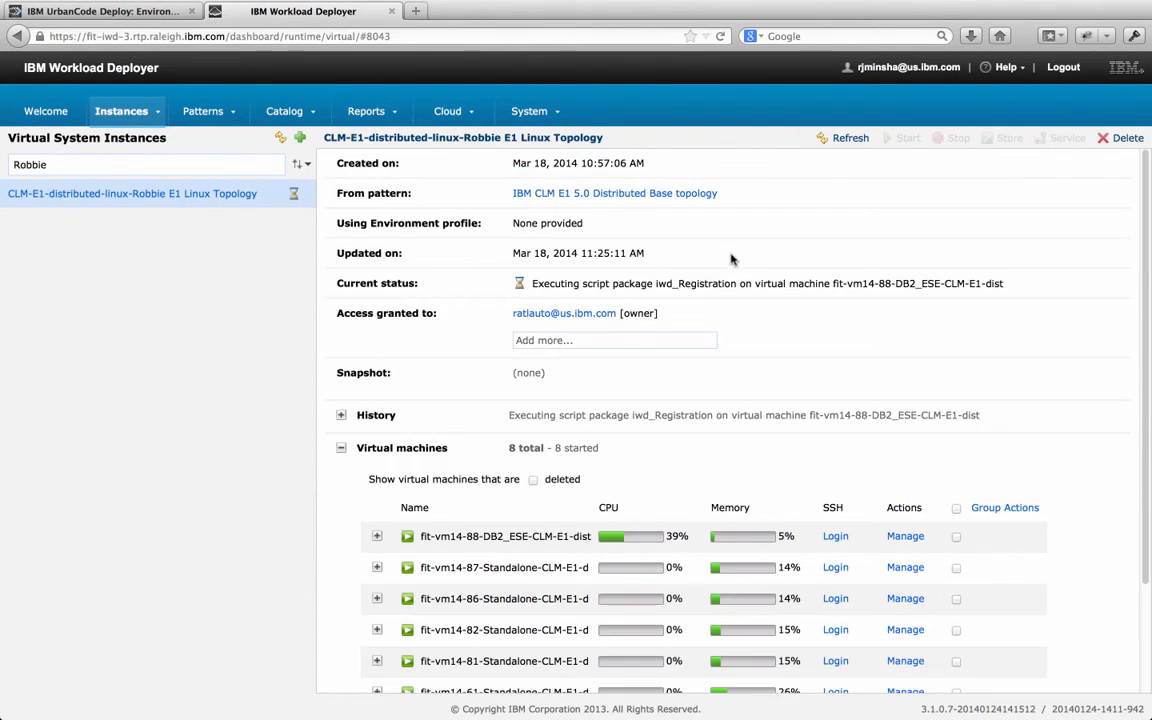
left_click(840, 140)
Refresh the deployed instance and describe its snapshot as 'Infrastructure deployment'
left_click(851, 139)
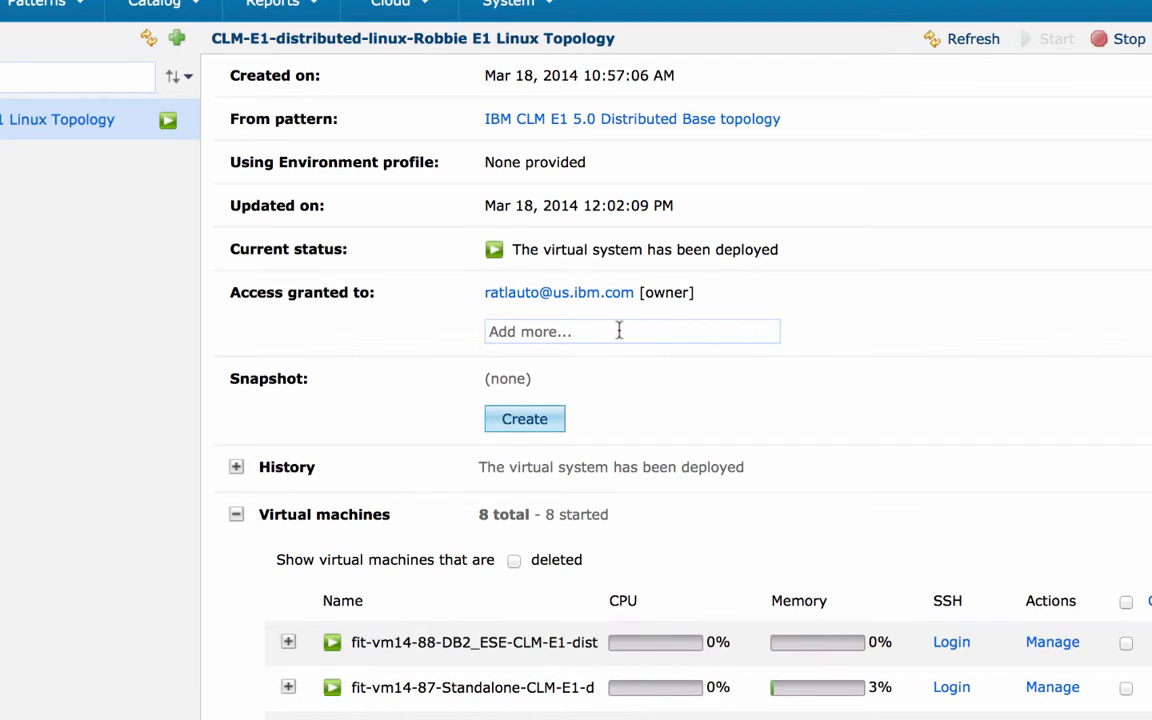
left_click(549, 415)
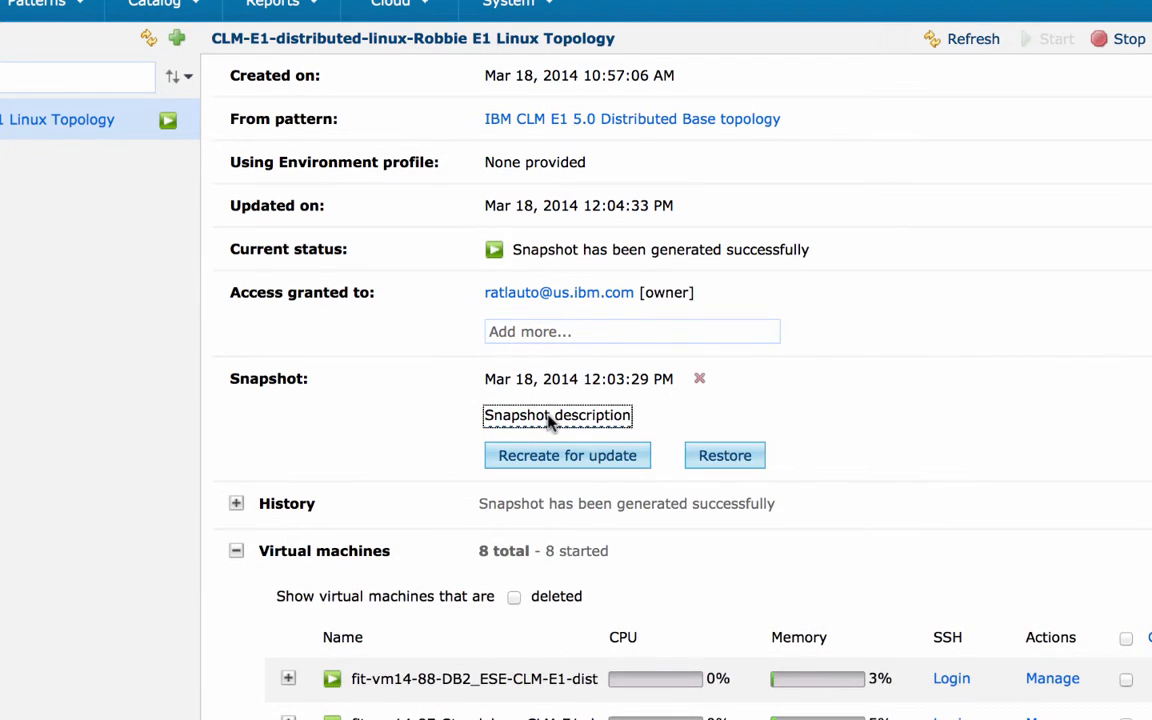
type("I")
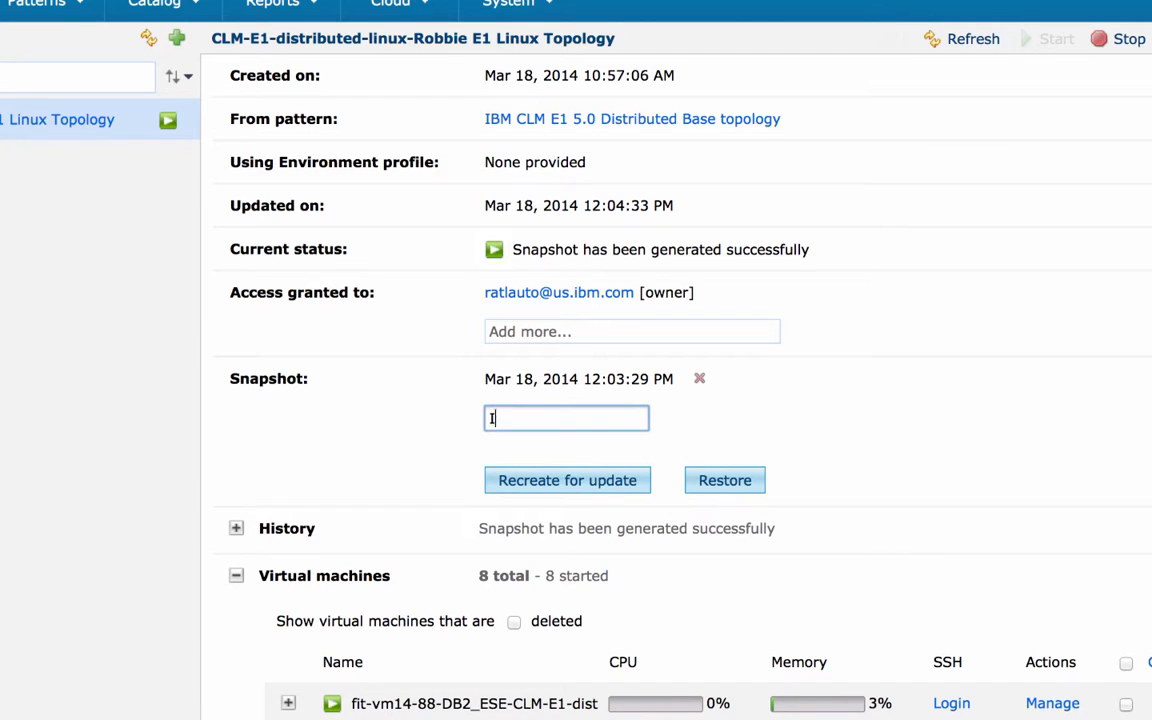
type("nfrastructure")
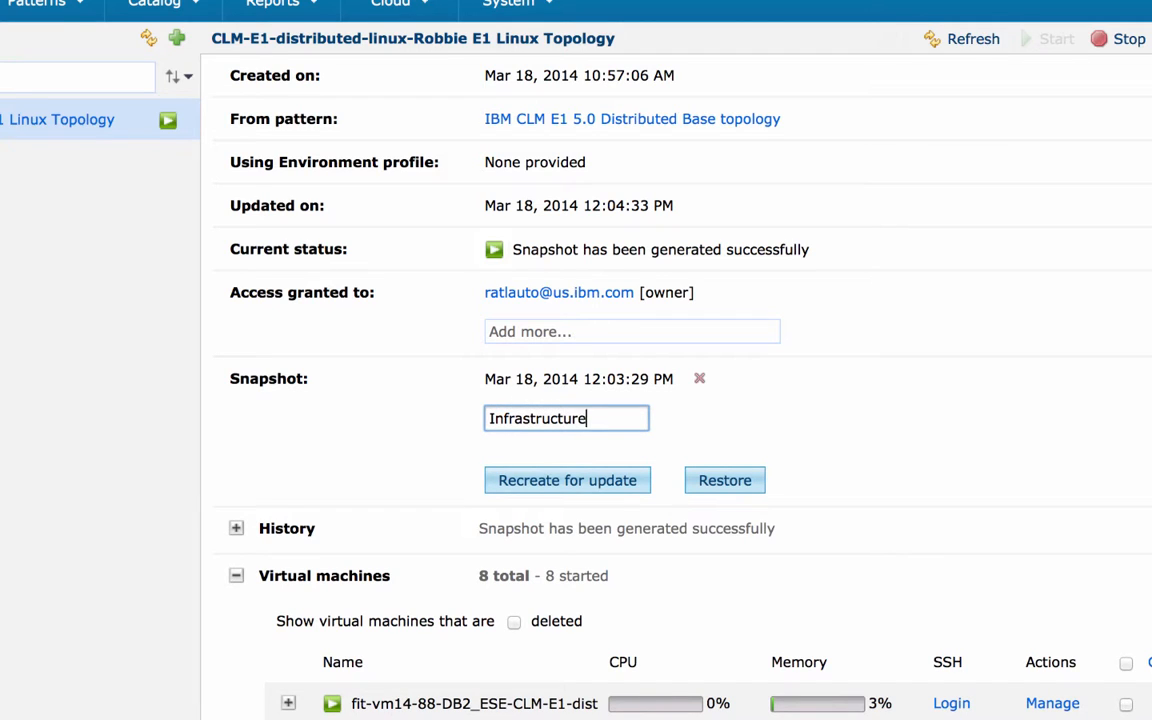
type(" deployment")
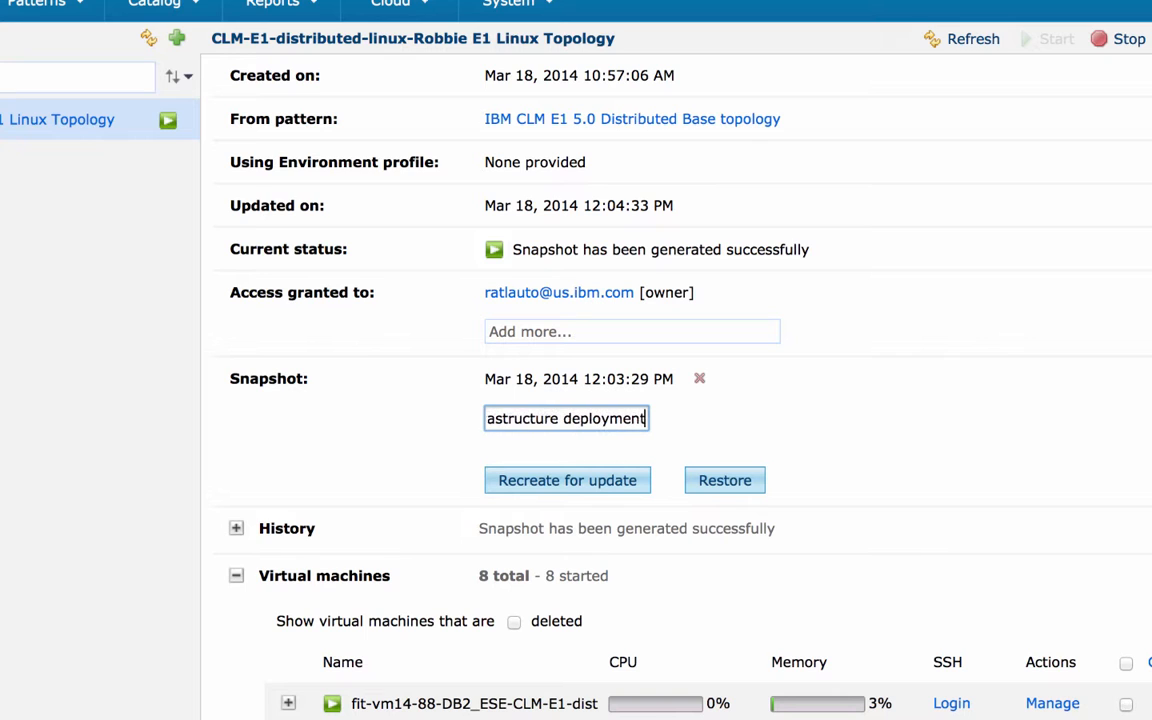
key("Return")
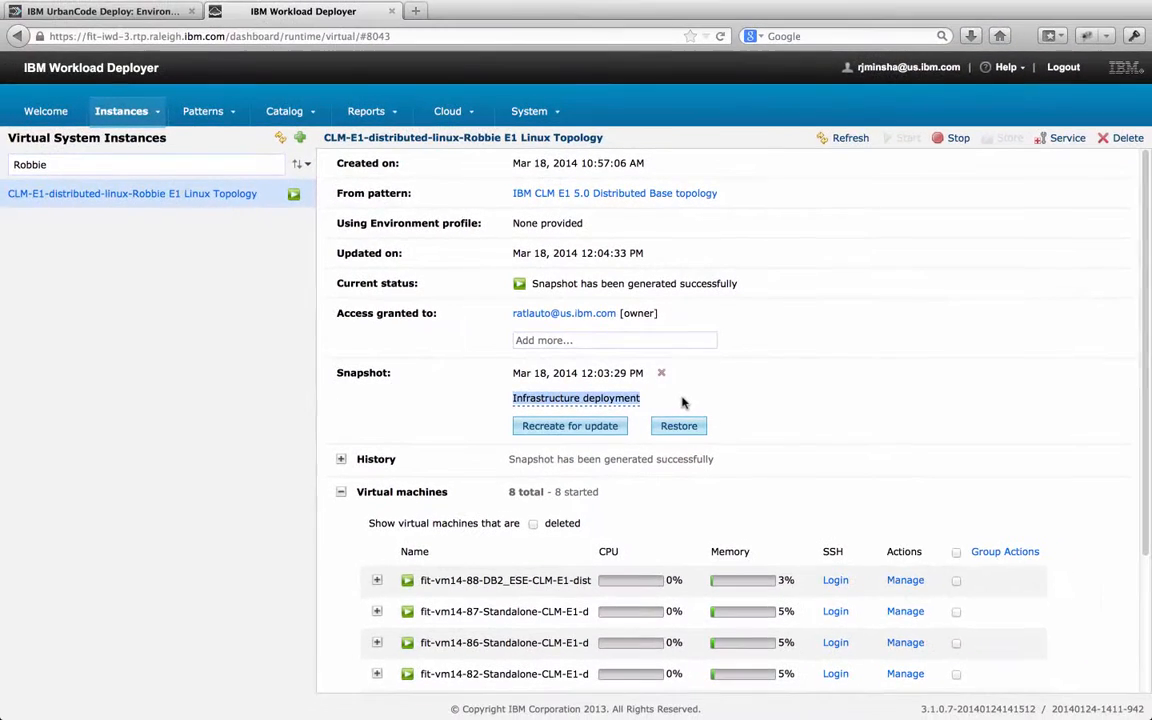
Return to UrbanCode Deploy and refresh the Robbie E1 environment's resource list
left_click(89, 12)
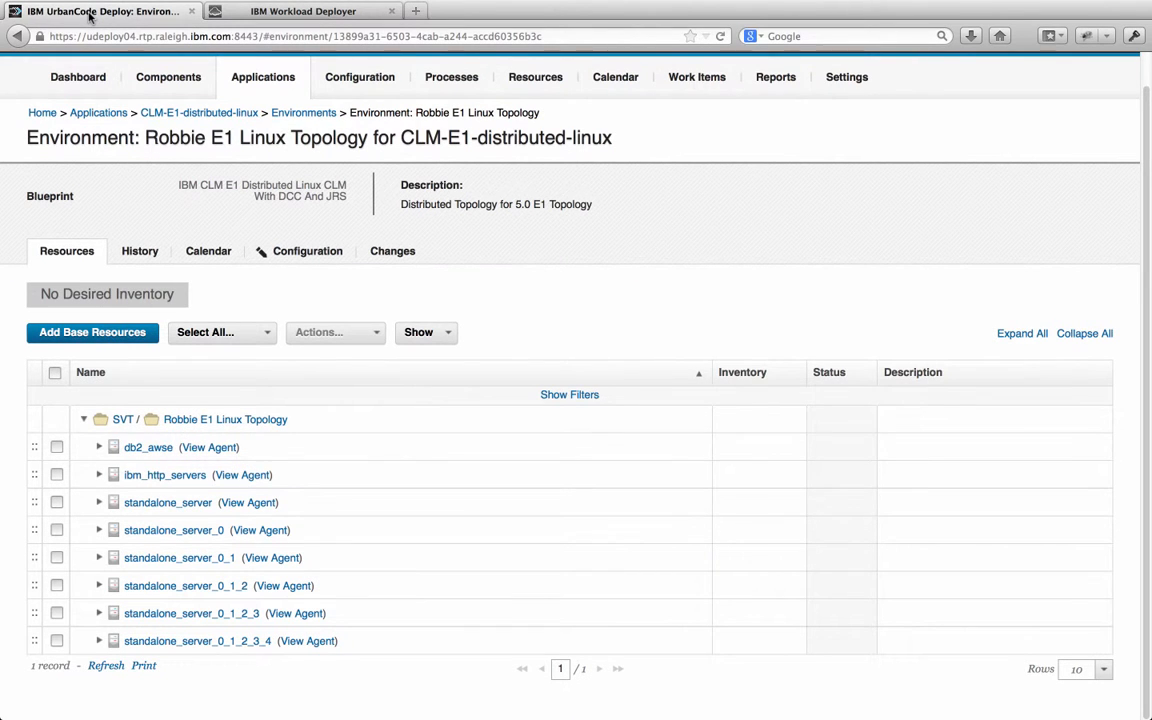
left_click(112, 666)
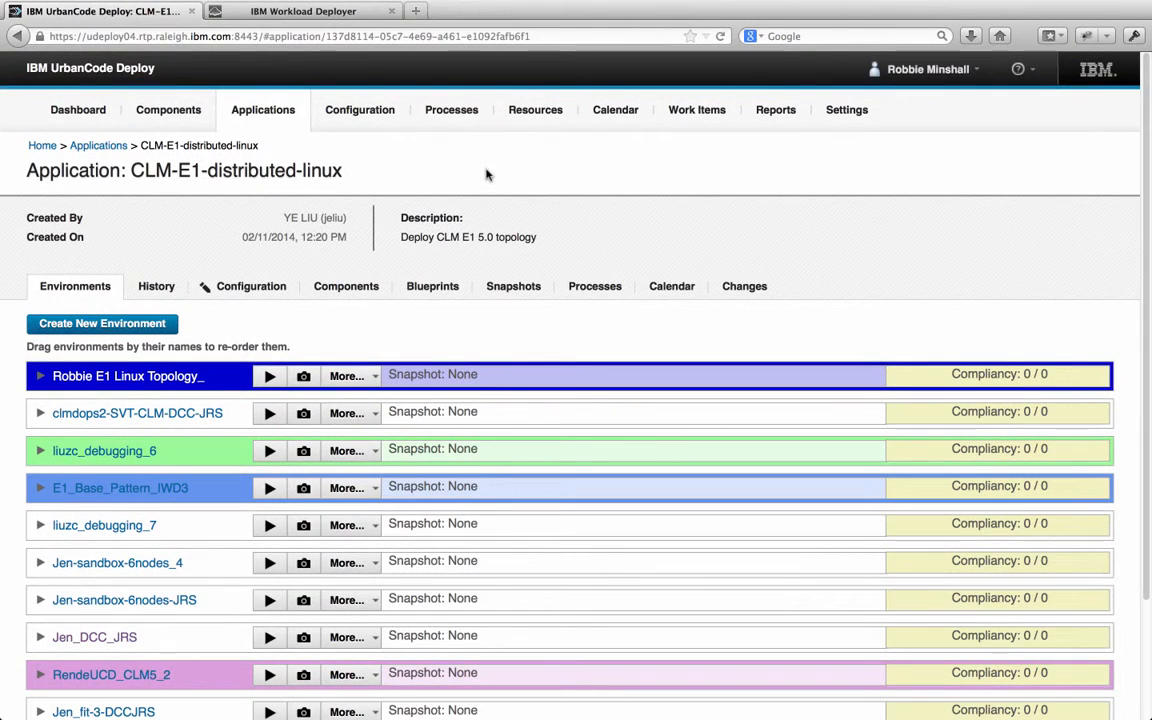
Start a Deploy-CLM-E1-CLM_WithDCCAndJRS process run on Robbie E1 Linux Topology_
left_click(269, 376)
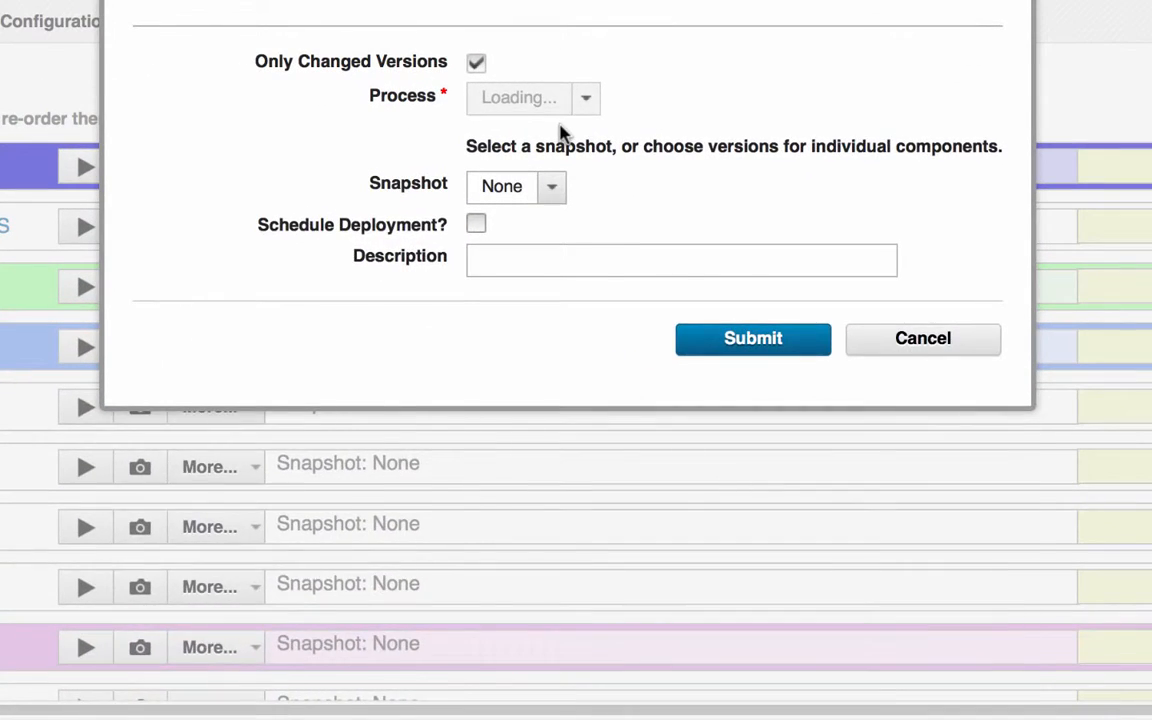
left_click(706, 106)
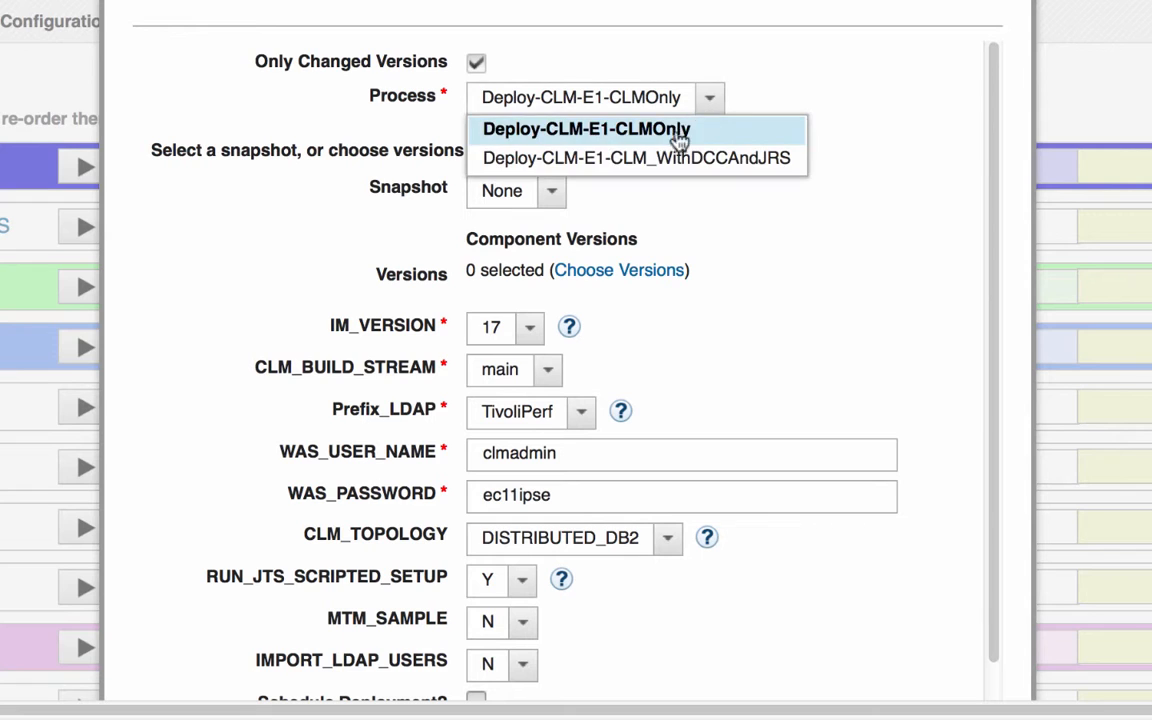
left_click(643, 160)
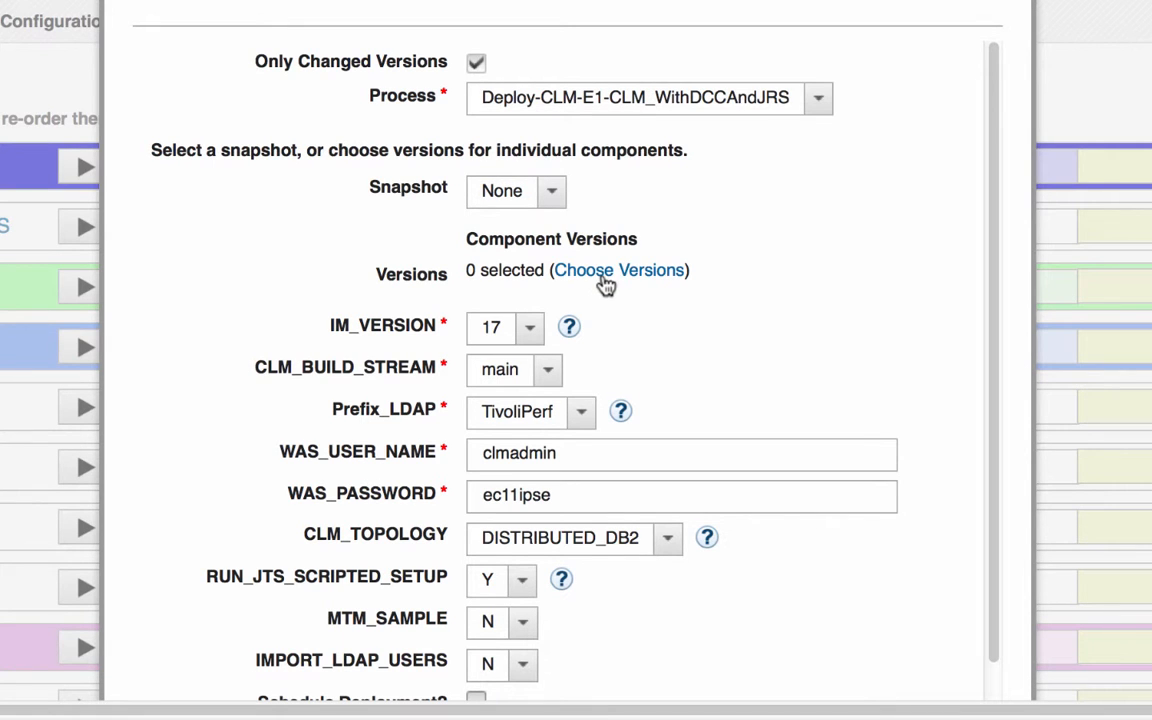
left_click(605, 284)
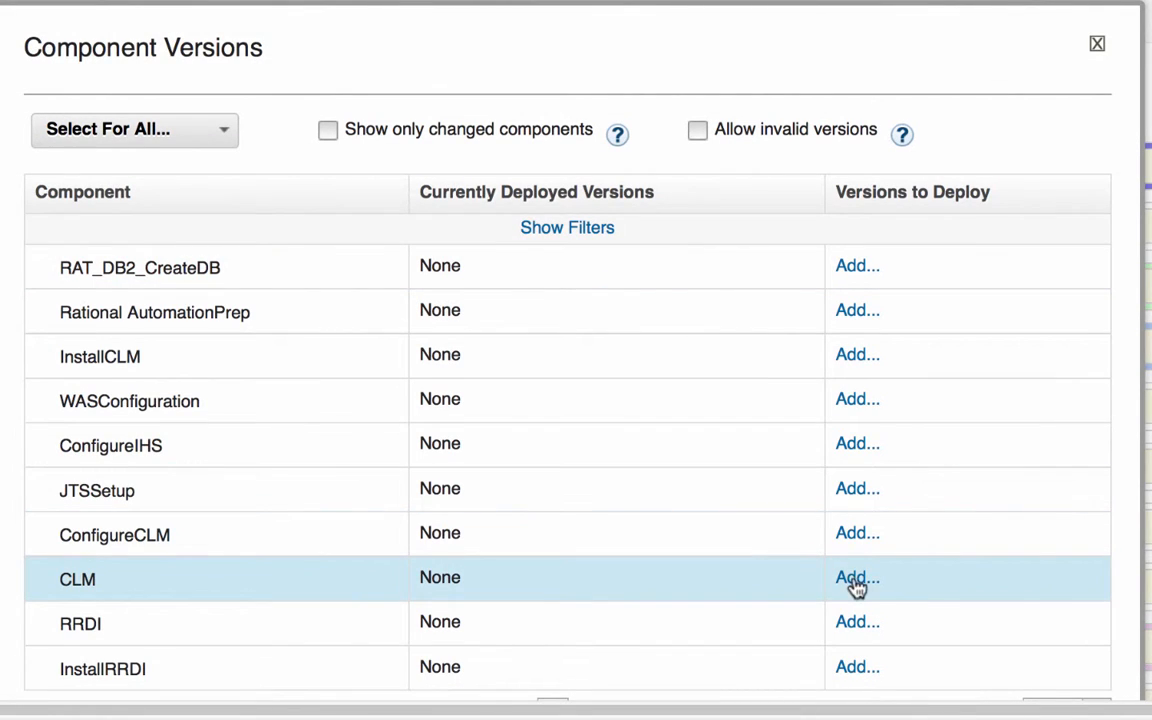
left_click(857, 580)
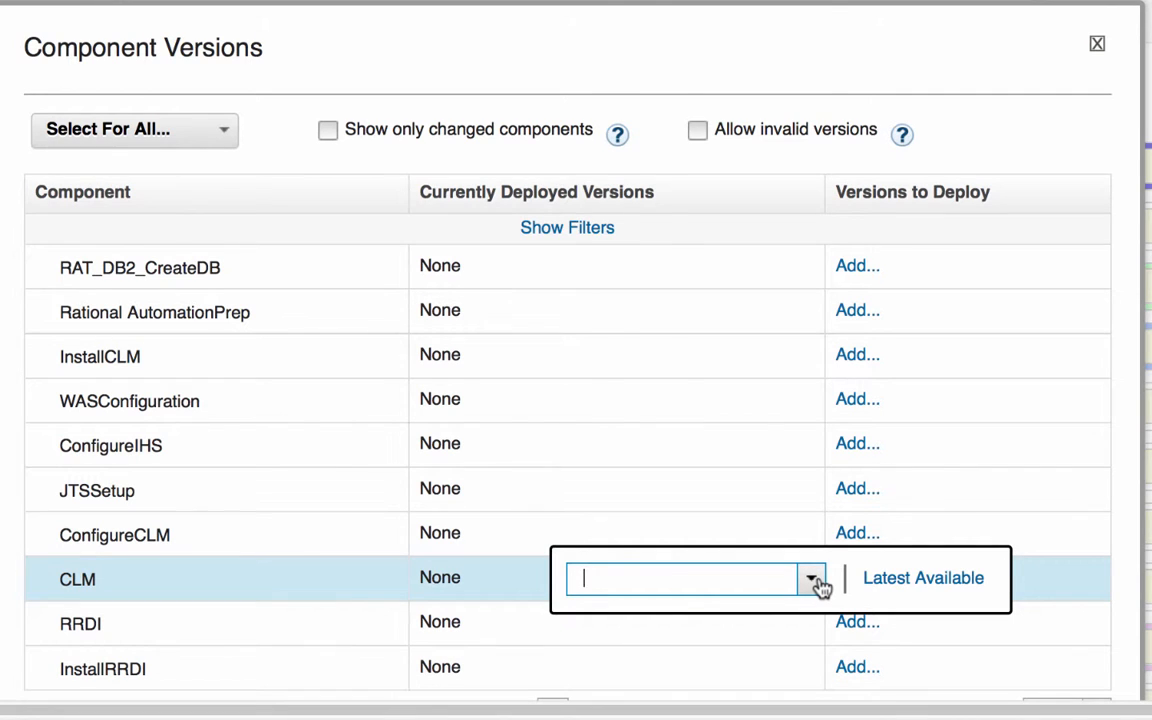
left_click(812, 580)
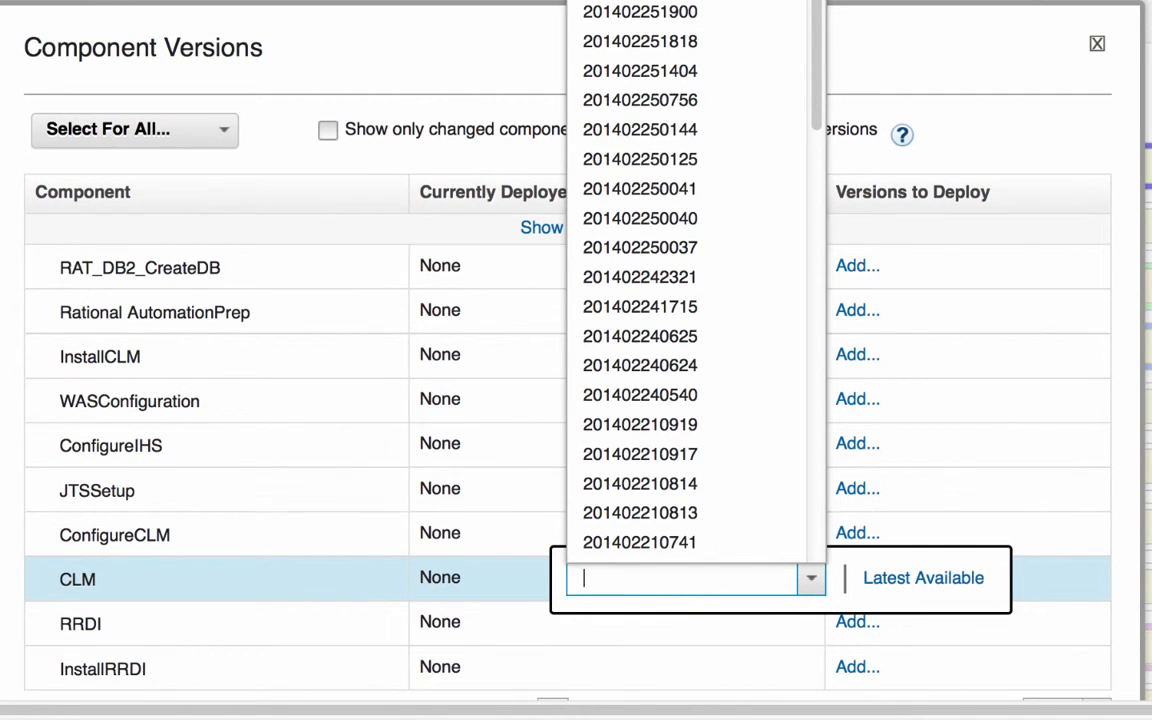
left_click(650, 3)
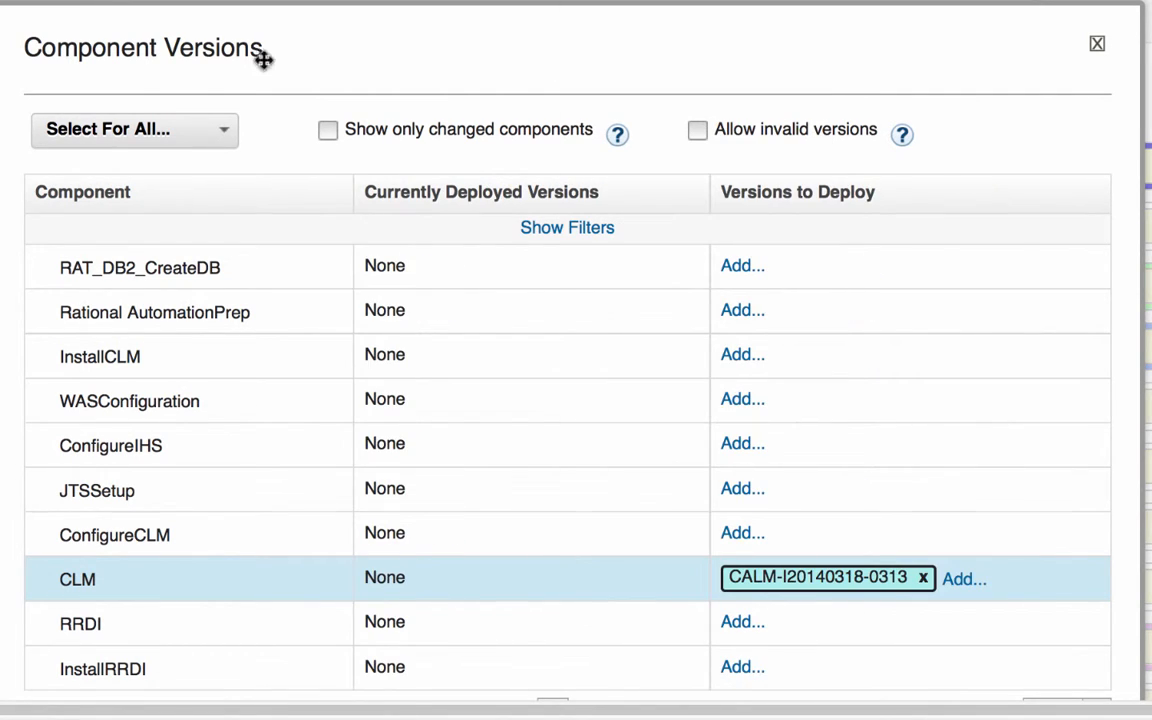
left_click(218, 131)
left_click(199, 163)
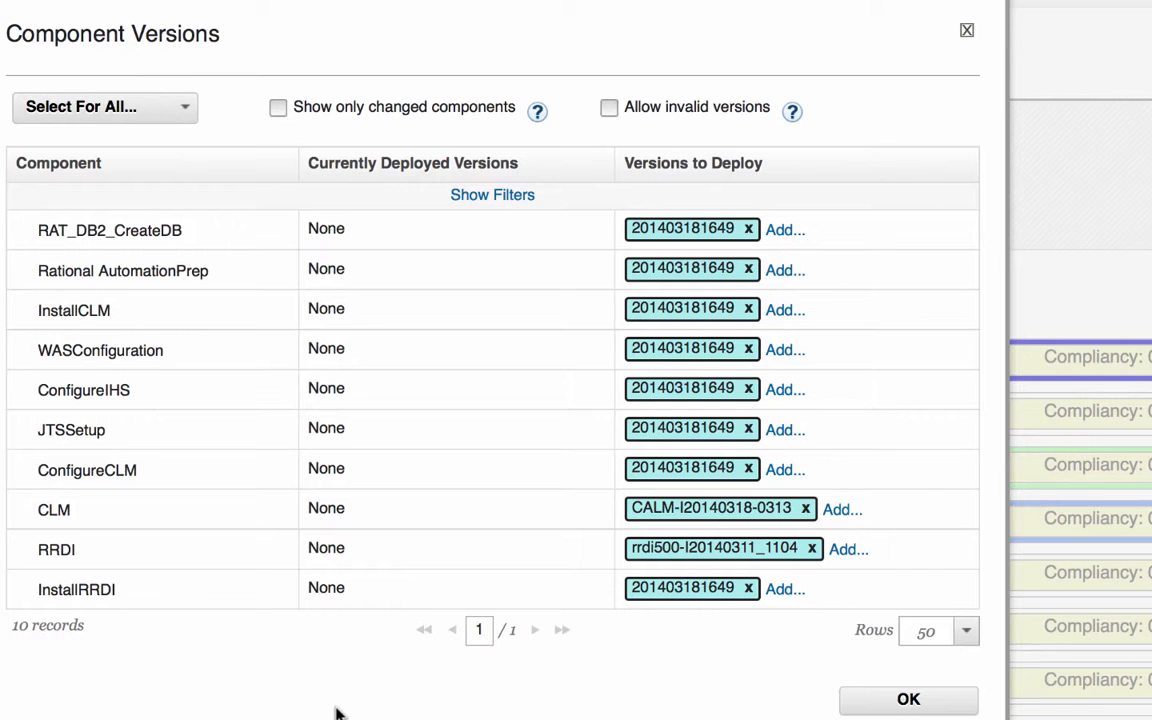
left_click(890, 700)
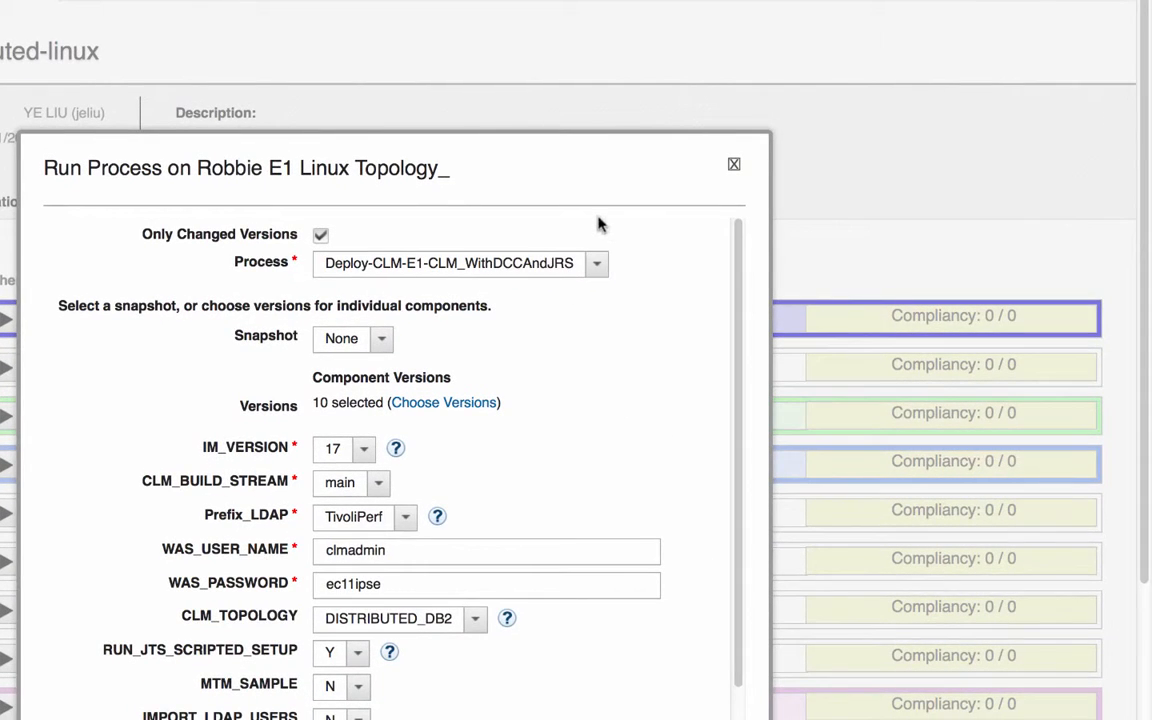
left_click_drag(563, 183, 566, 64)
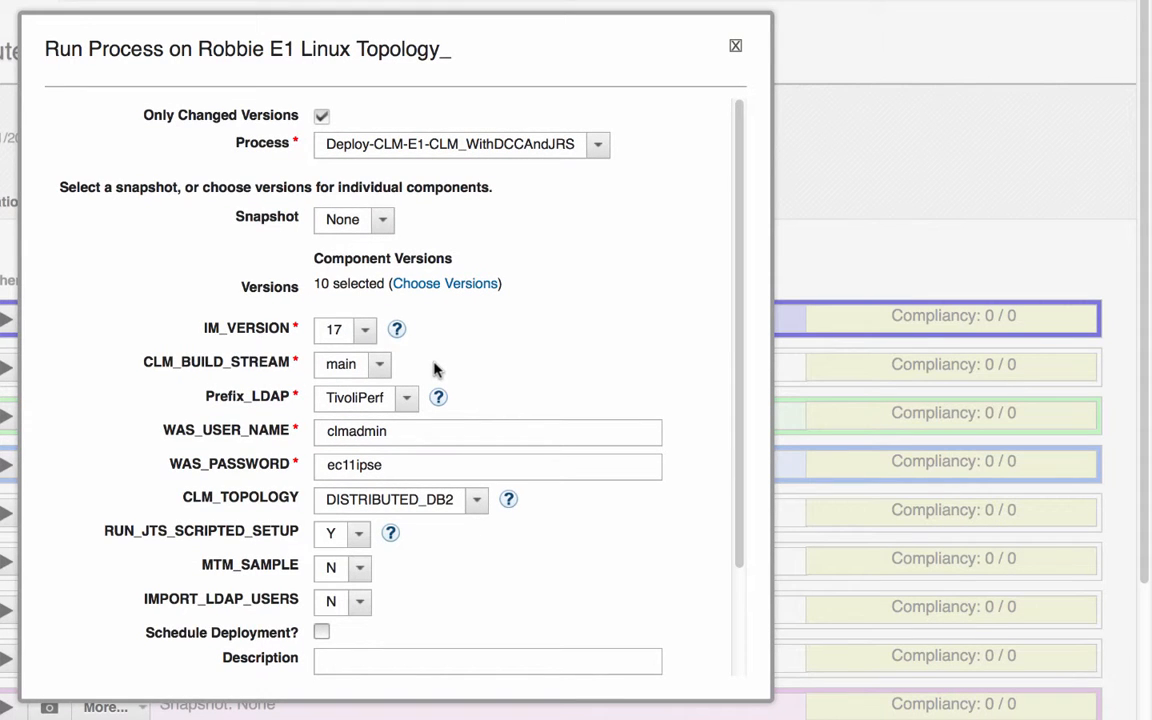
scroll(435, 372, "down", 3)
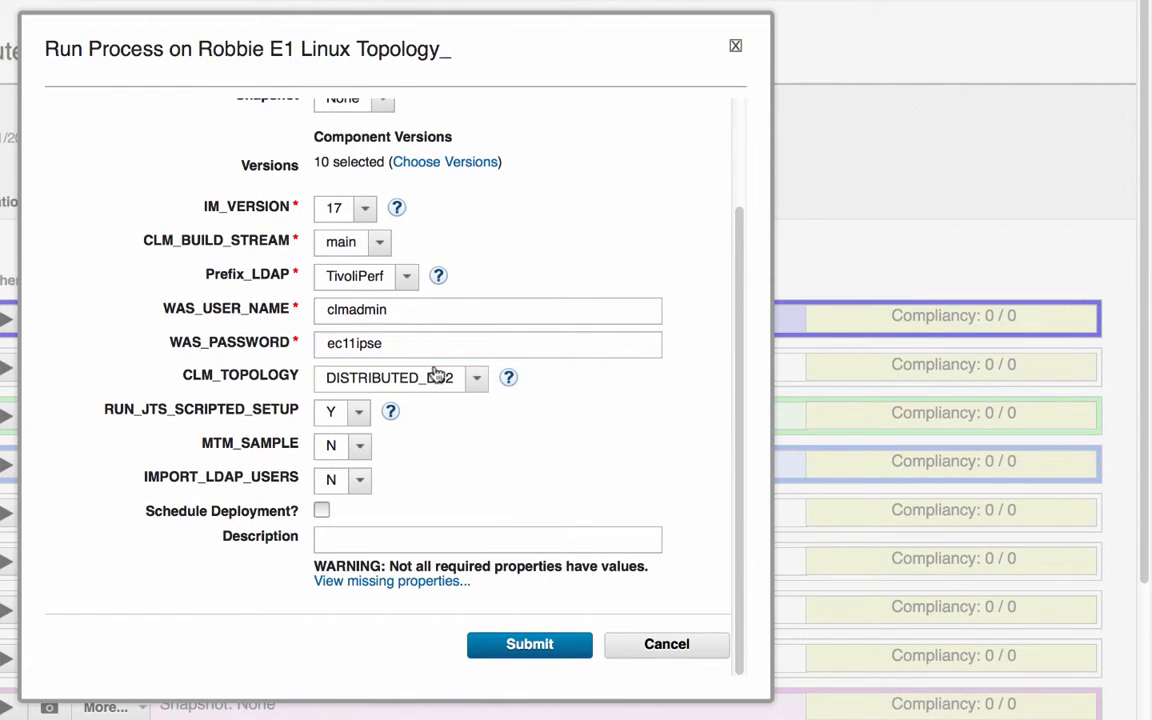
left_click(525, 644)
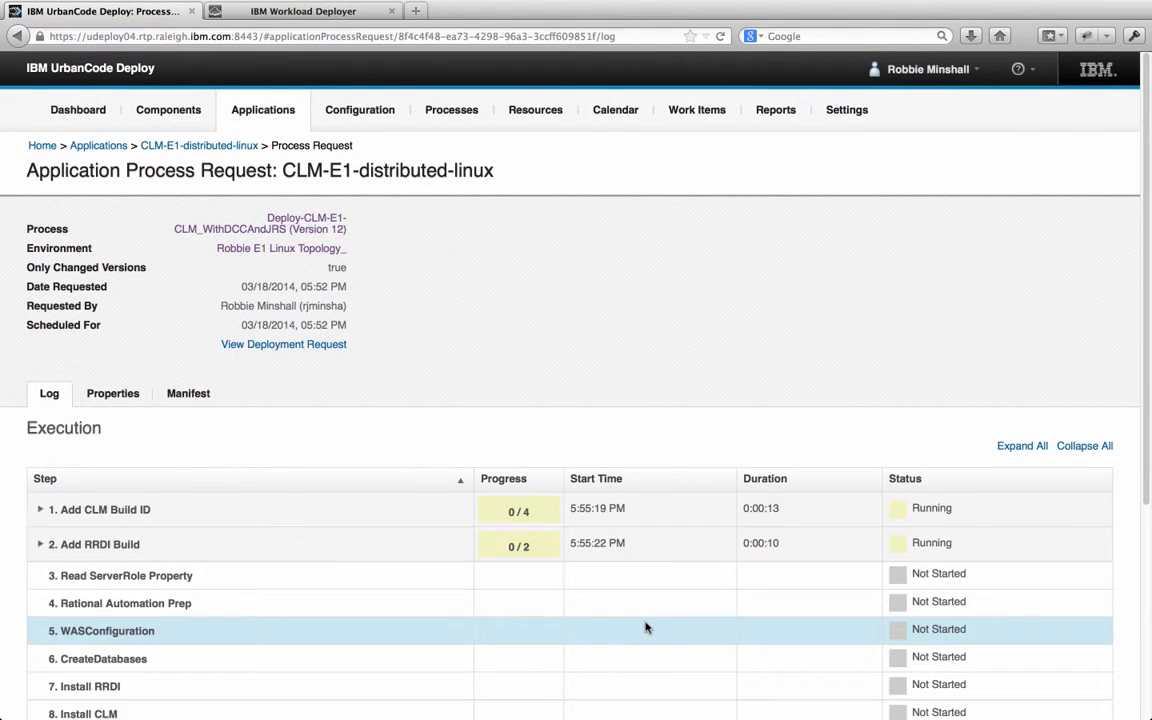
Follow the execution log until all 43 steps report success, then return to the top
scroll(645, 627, "down", 5)
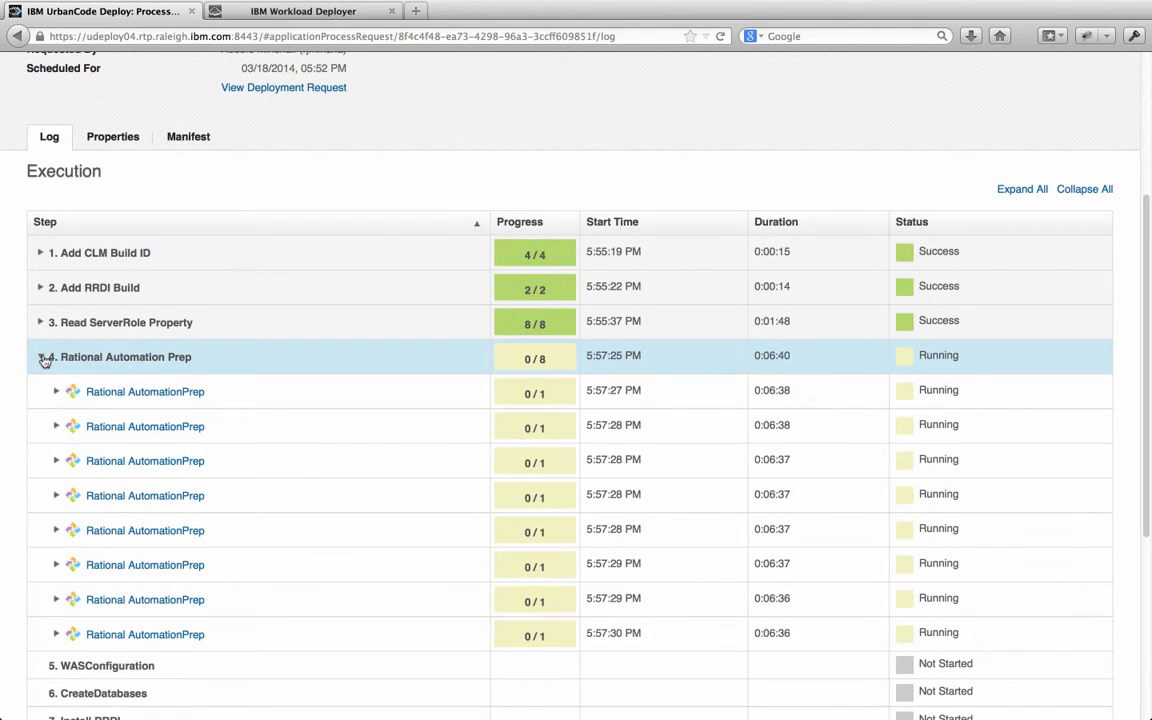
scroll(42, 400, "down", 5)
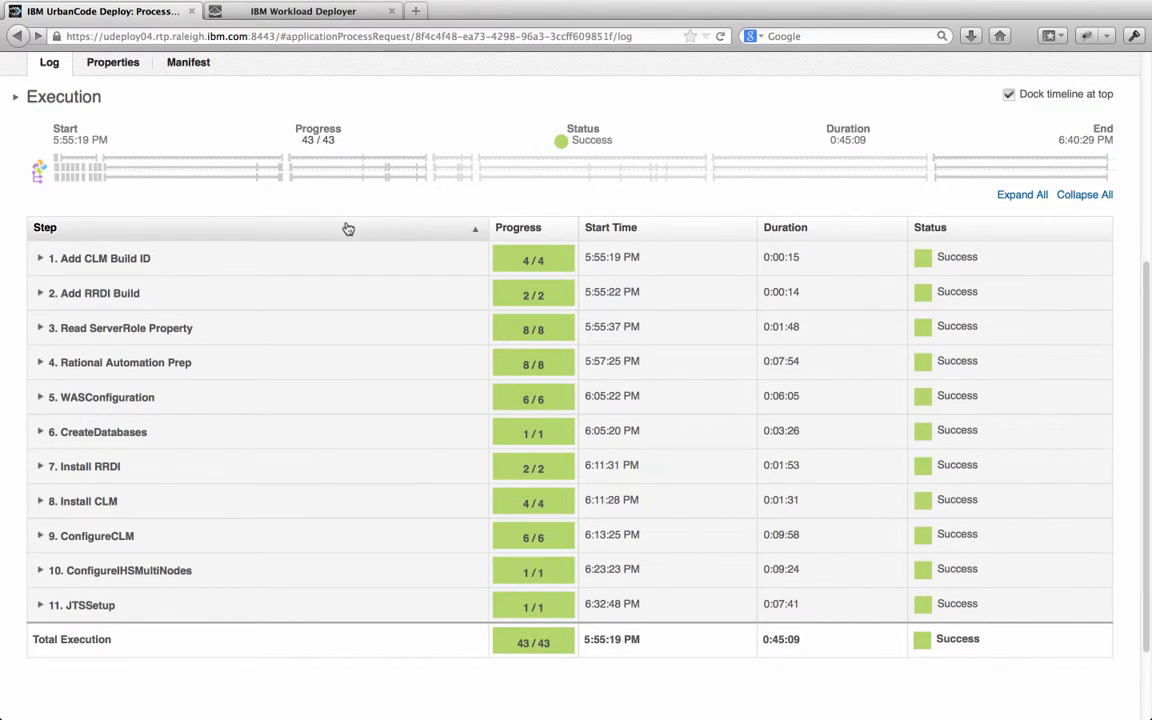
scroll(346, 236, "up", 5)
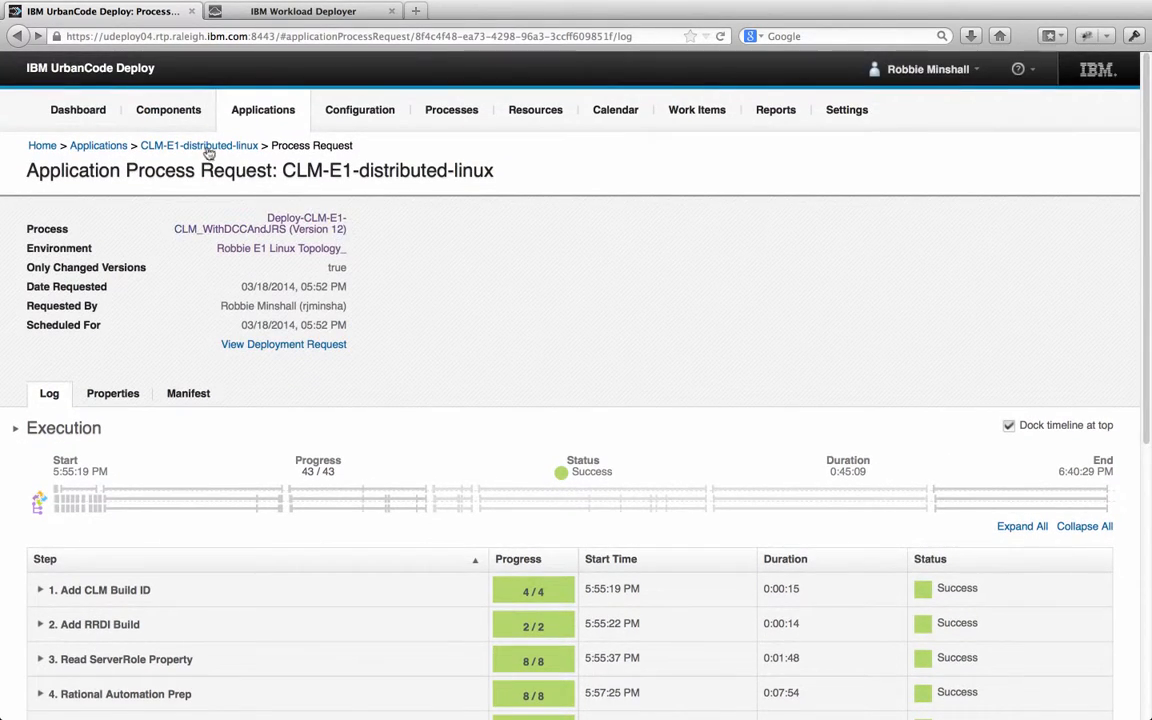
Open the ibm_http_servers agent's properties and select its HOSTNAME fit-vm14-29.rtp.raleigh.ibm.com
left_click(205, 147)
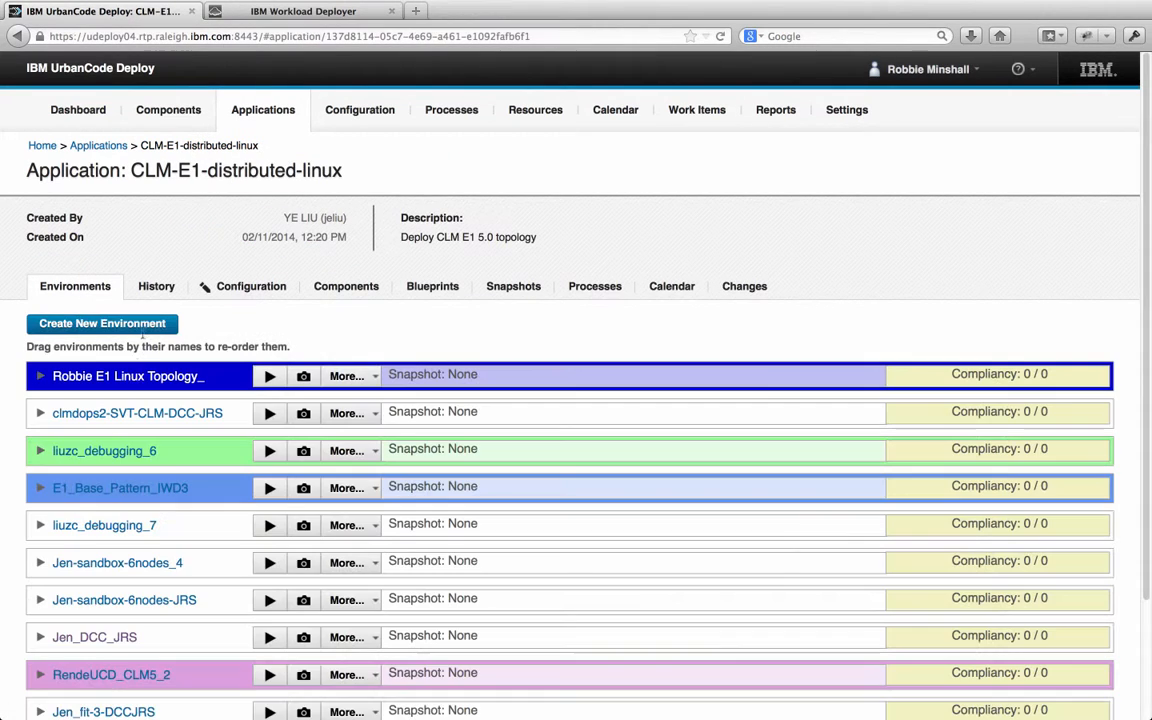
left_click(116, 376)
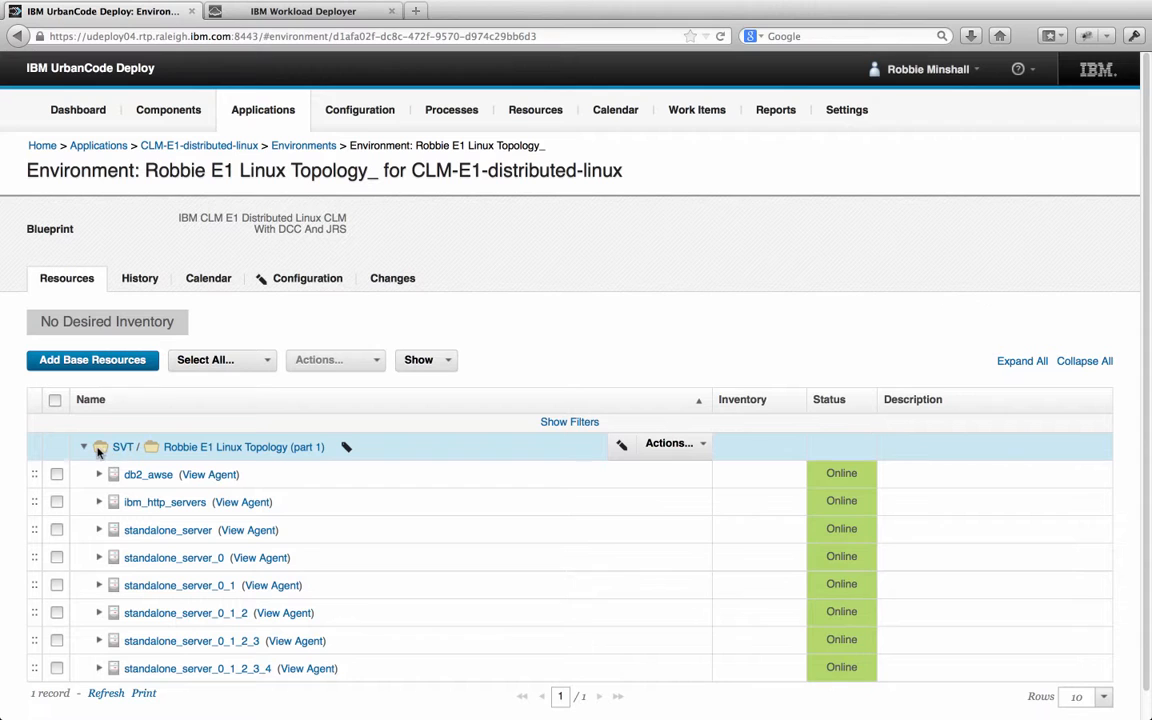
scroll(95, 452, "down", 1)
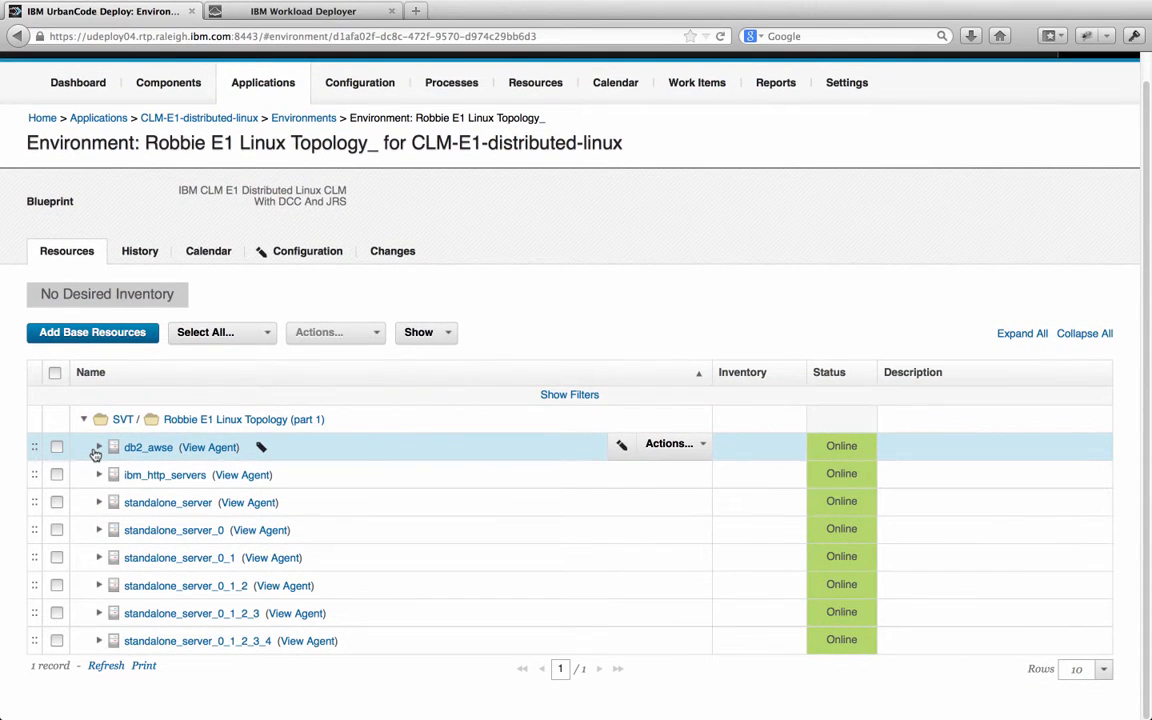
left_click(231, 475)
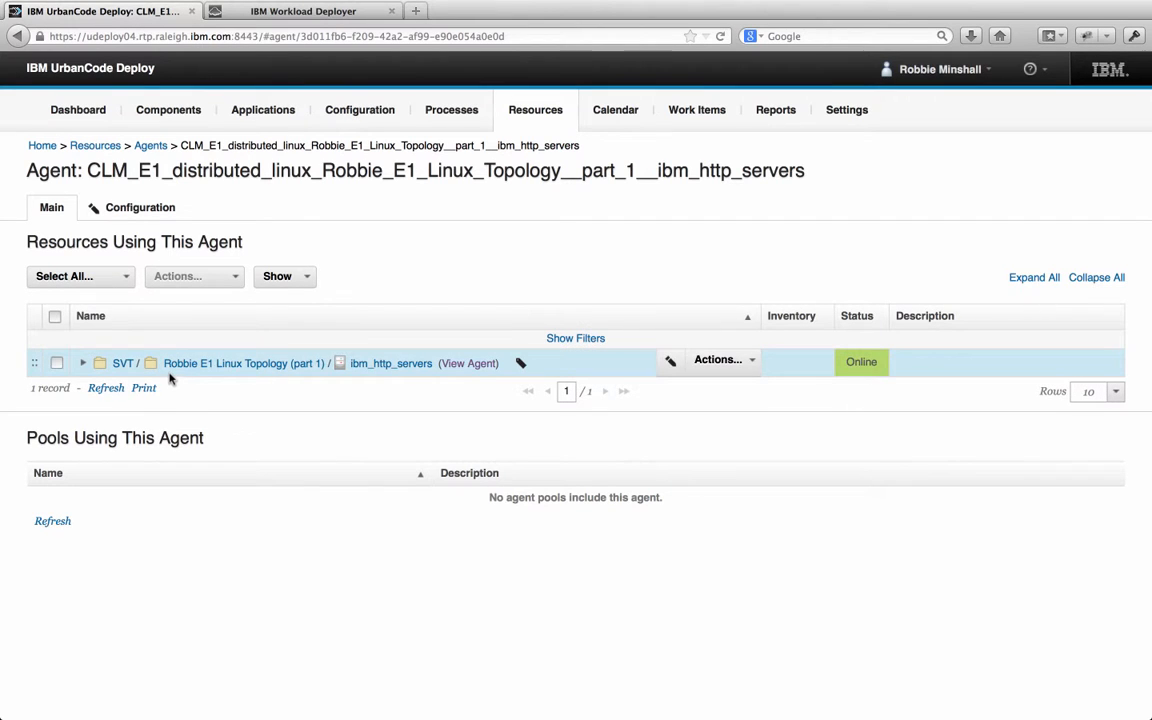
left_click(146, 209)
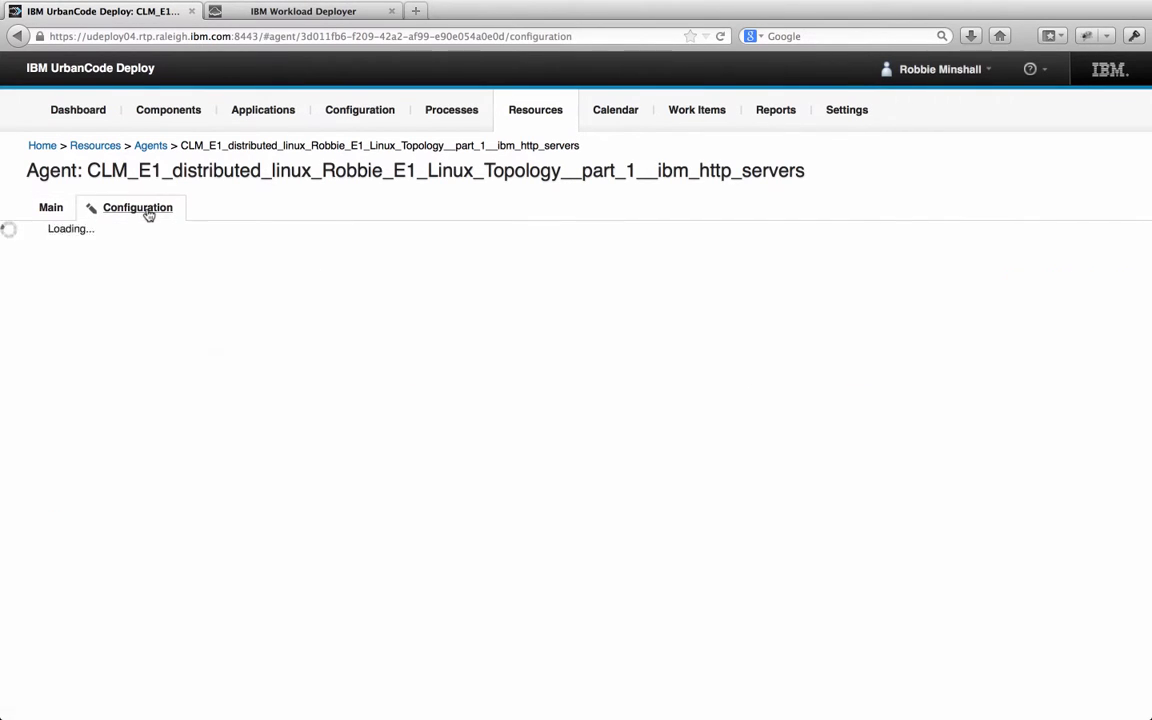
left_click(85, 266)
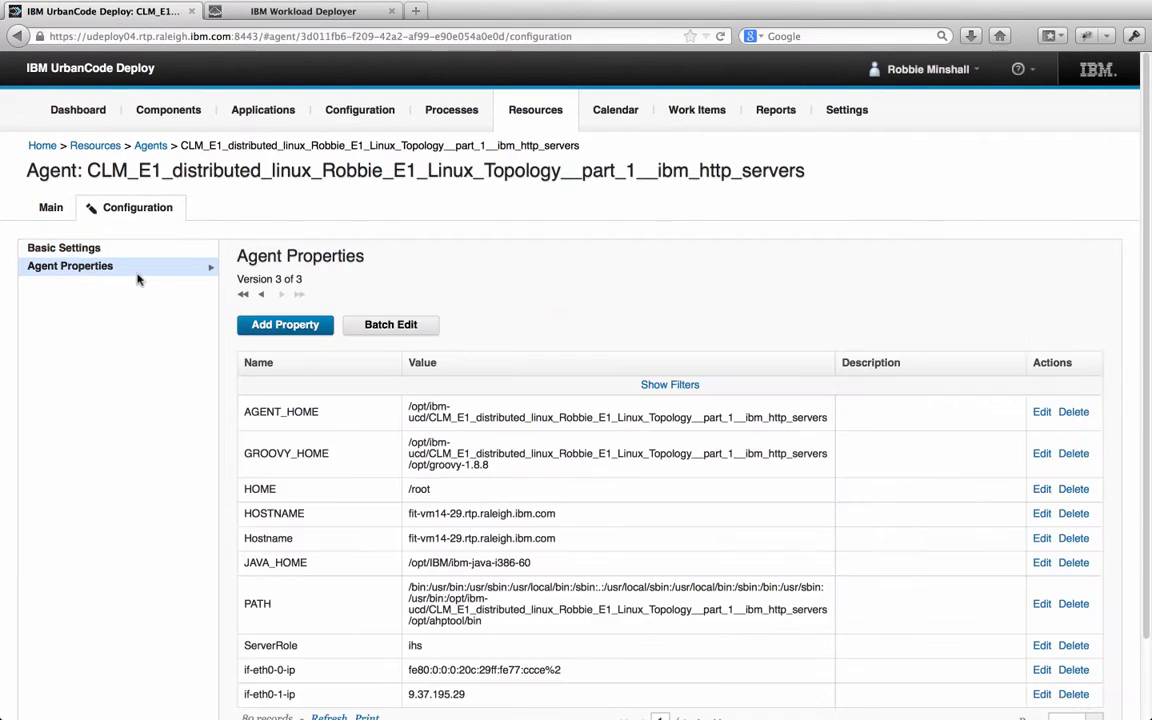
scroll(432, 537, "down", 2)
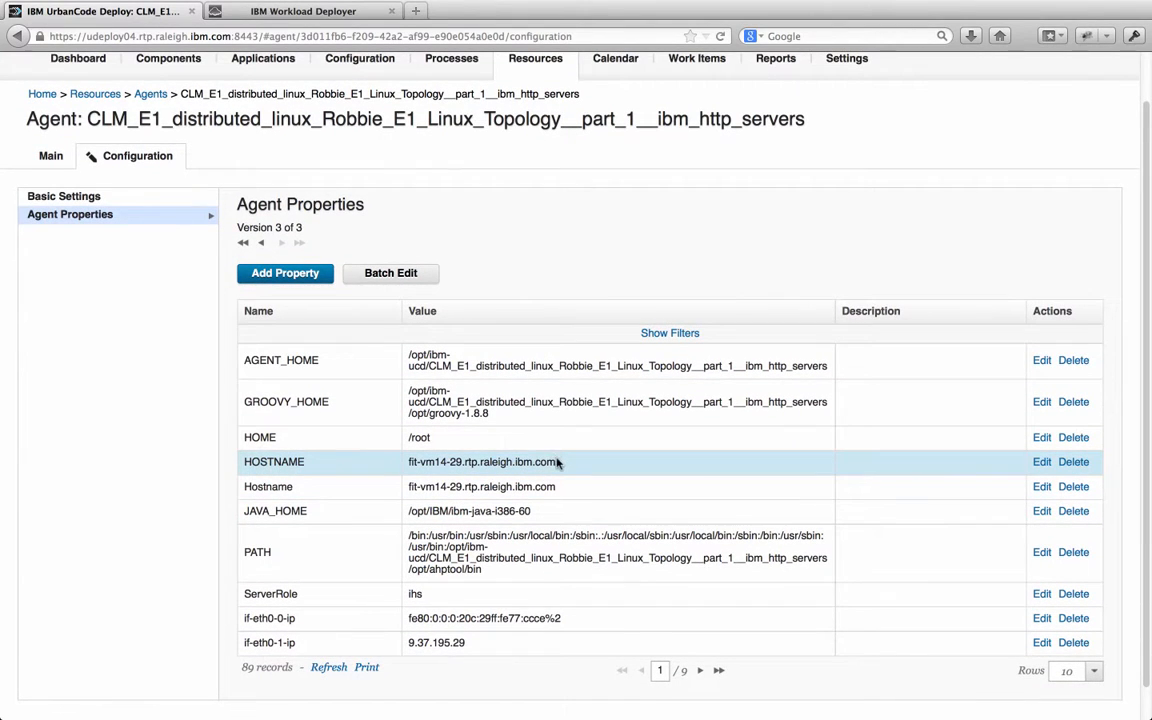
left_click_drag(557, 462, 418, 459)
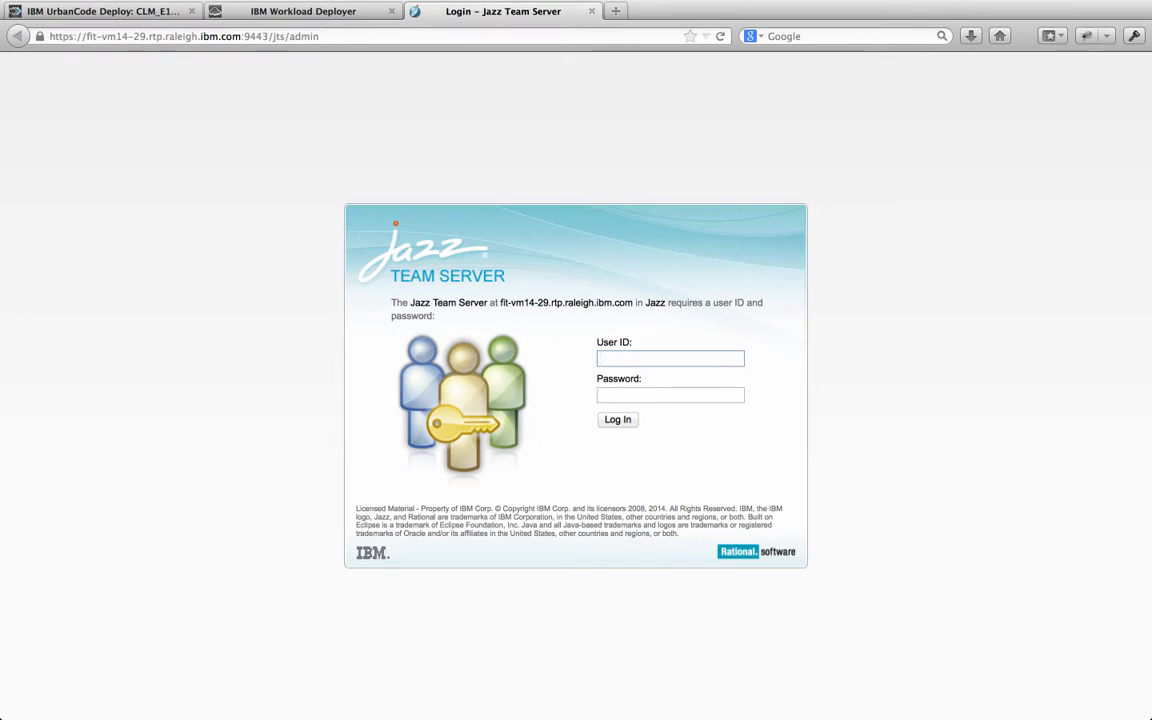
Sign in to the Jazz Team Server administration as clmadmin
type("clmadmin")
key("Tab")
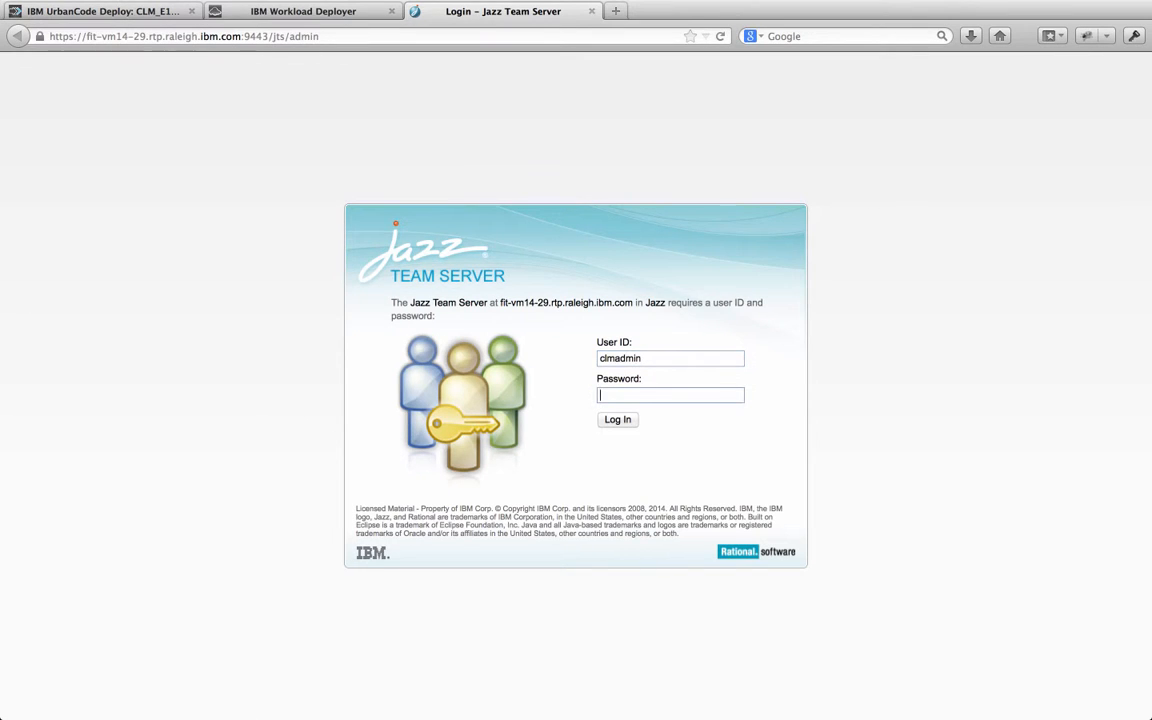
key("Return")
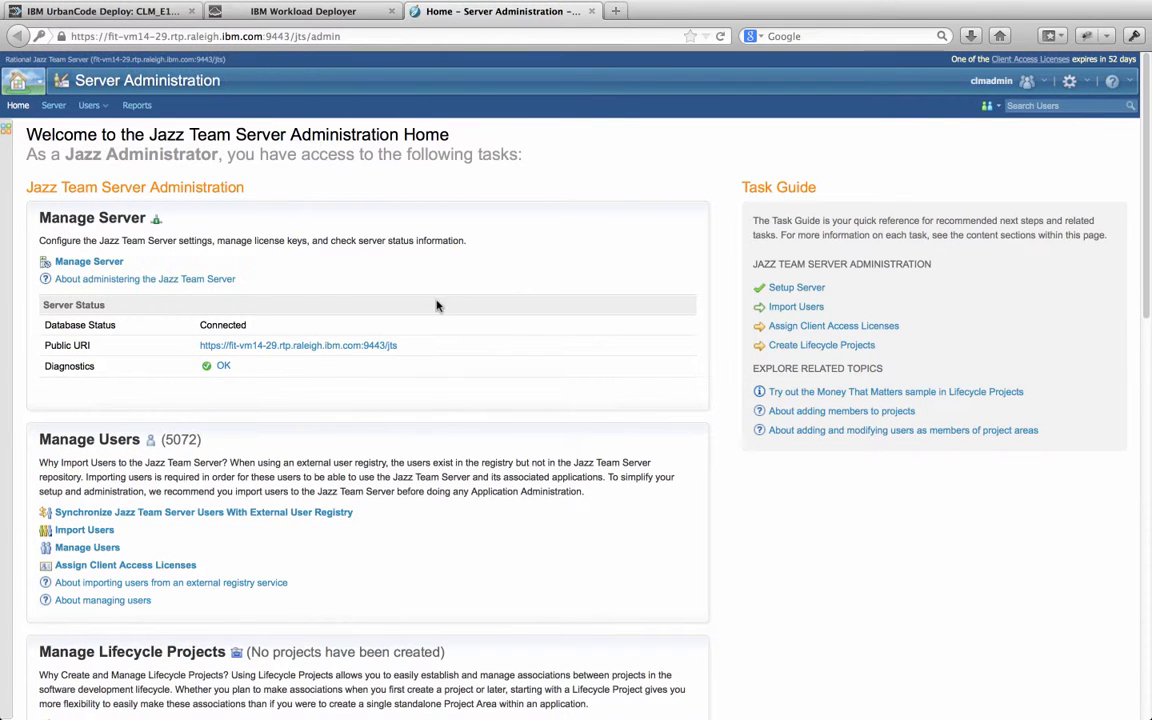
Review the server status summary, registered applications, e-mail settings and database connection
left_click(77, 261)
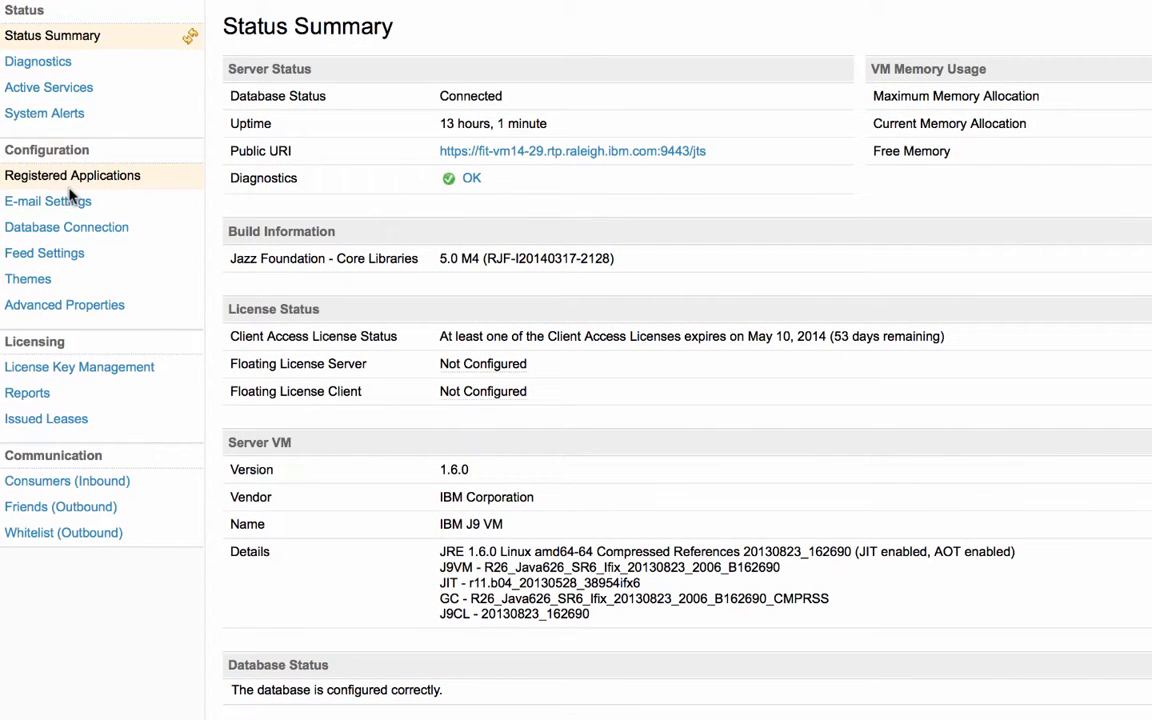
left_click(76, 180)
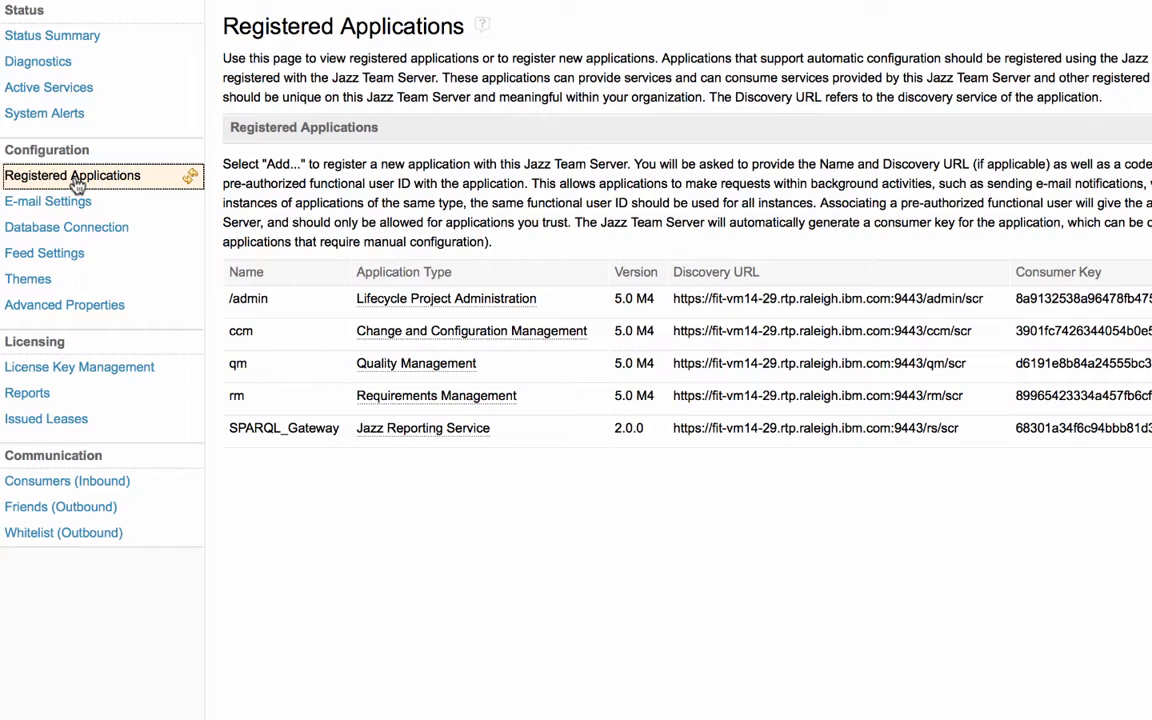
left_click(68, 206)
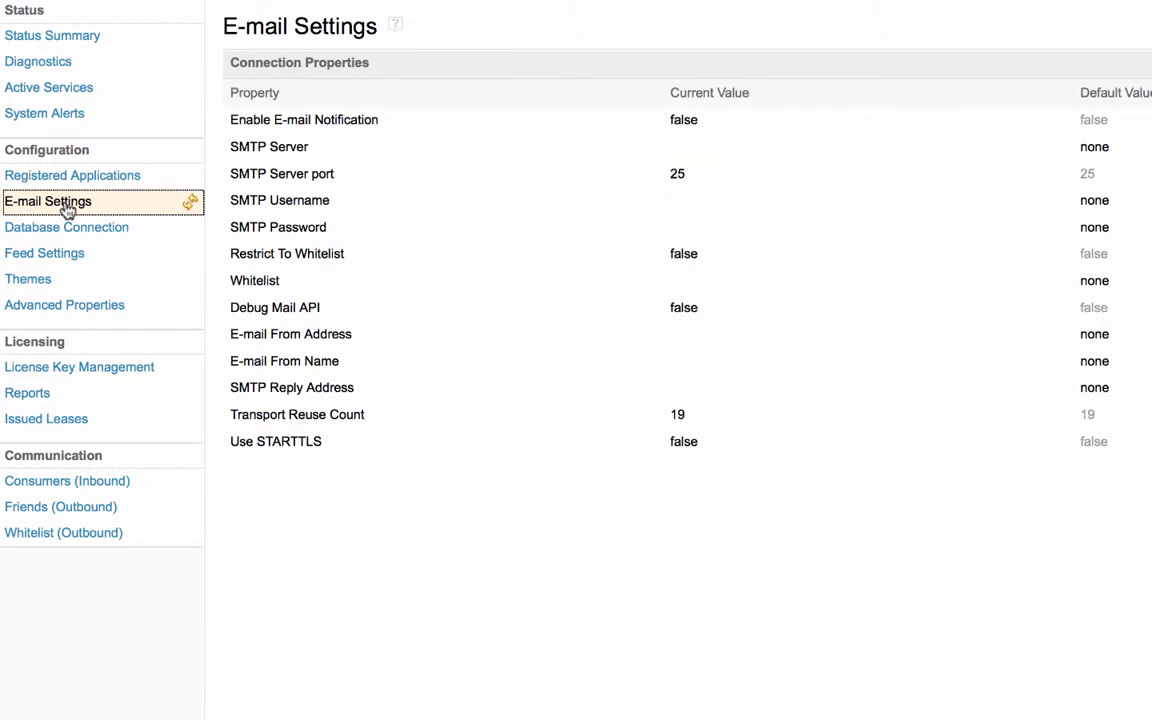
left_click(62, 234)
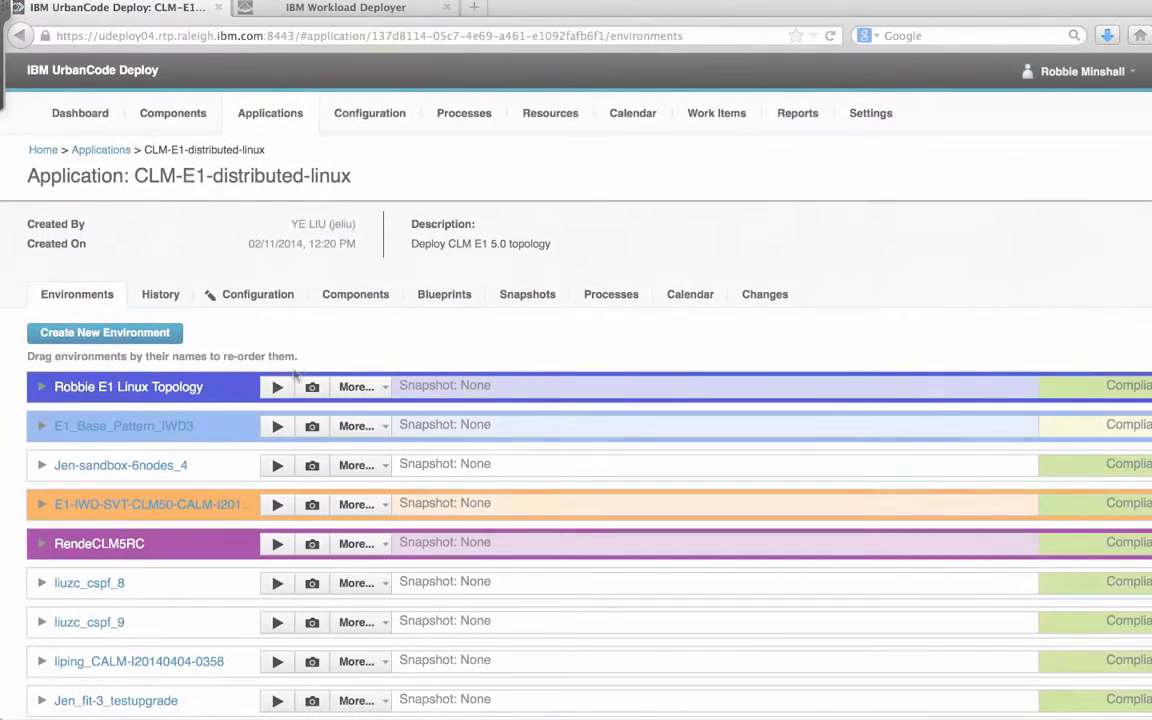
Choose the Upgrade-CLM-E1 process for a run on the Robbie E1 Linux Topology environment
left_click(277, 386)
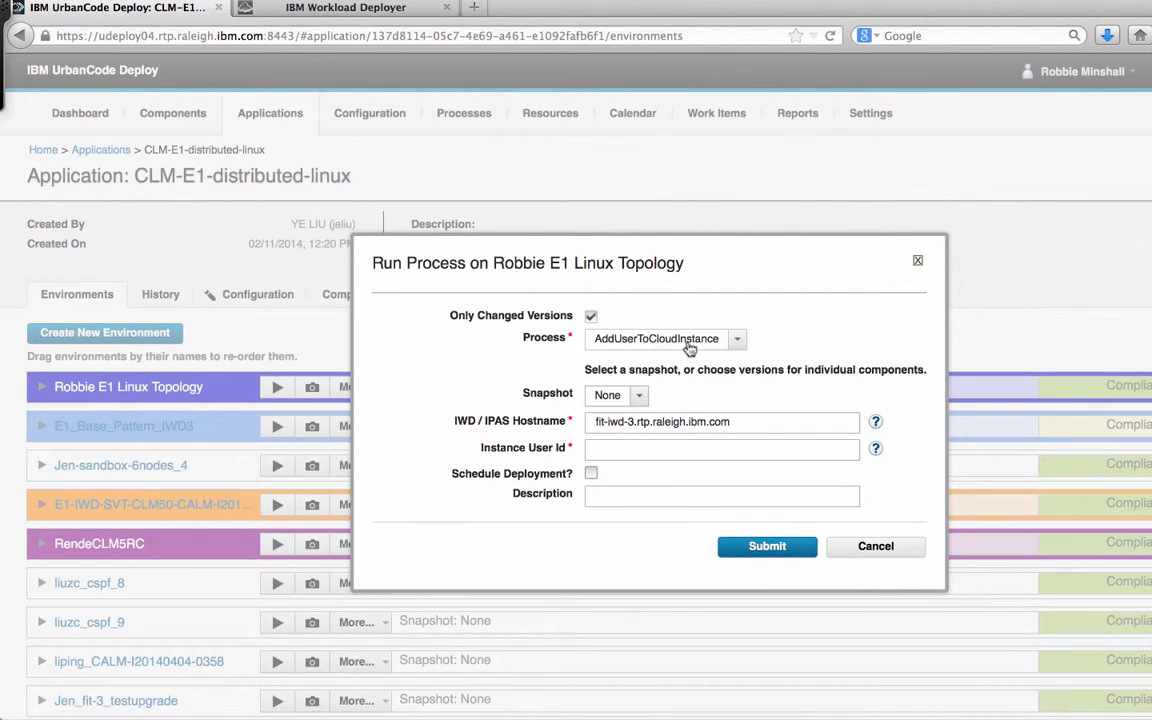
left_click(742, 339)
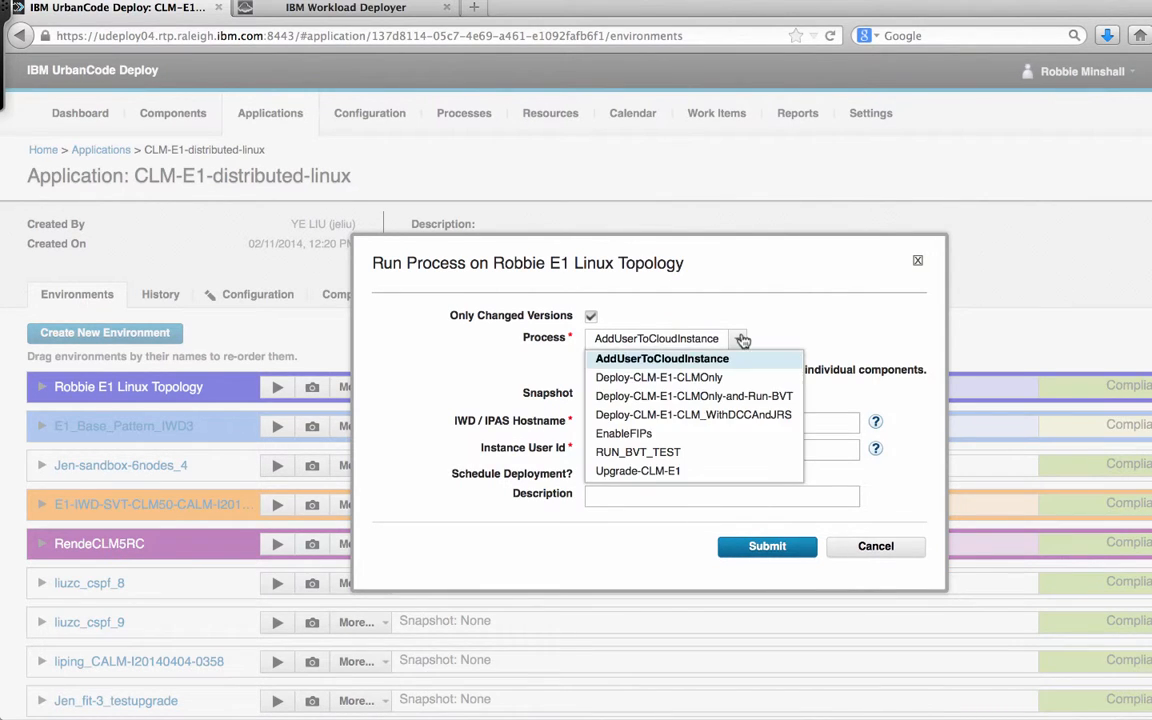
left_click(678, 470)
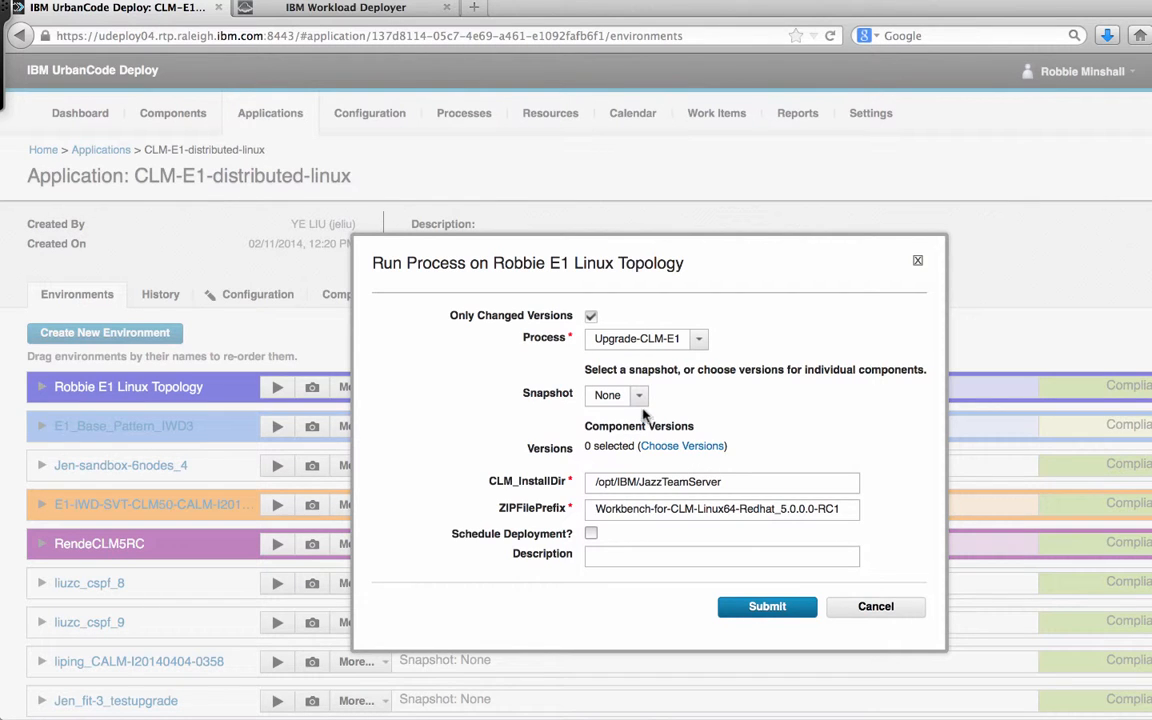
Select latest versions for all components; describe the run 'Upgrade to latest CLM driver for final testing'
left_click(668, 447)
left_click(382, 308)
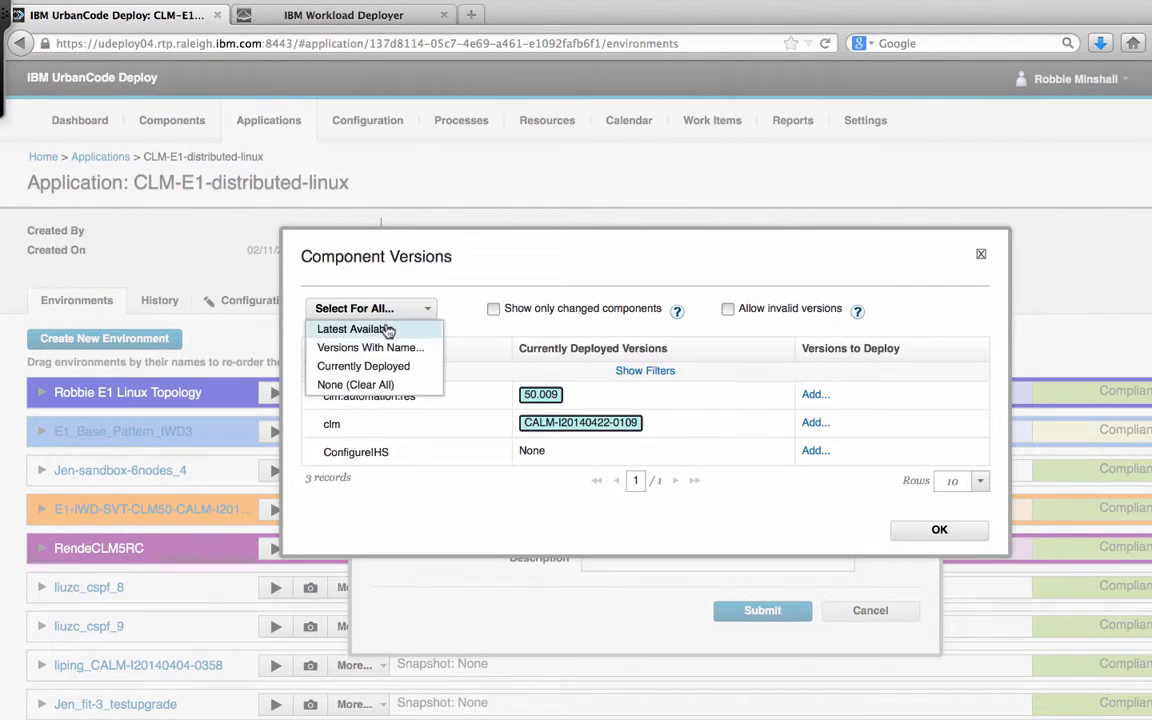
left_click(392, 329)
left_click(939, 529)
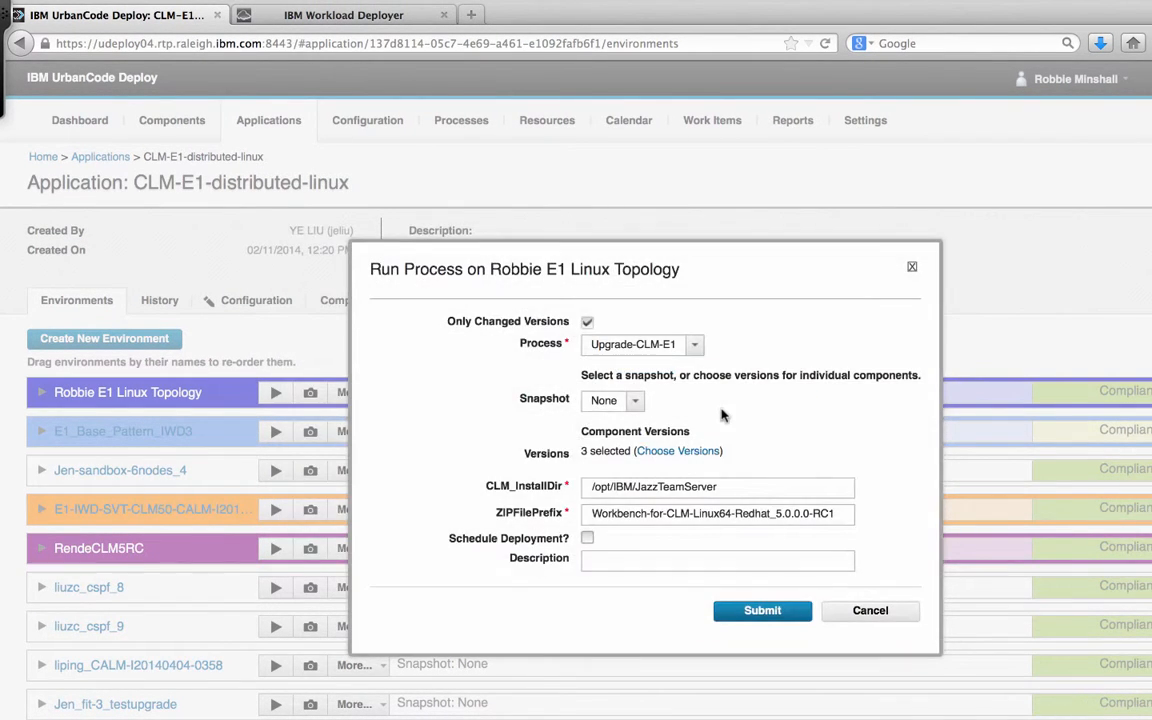
left_click(681, 559)
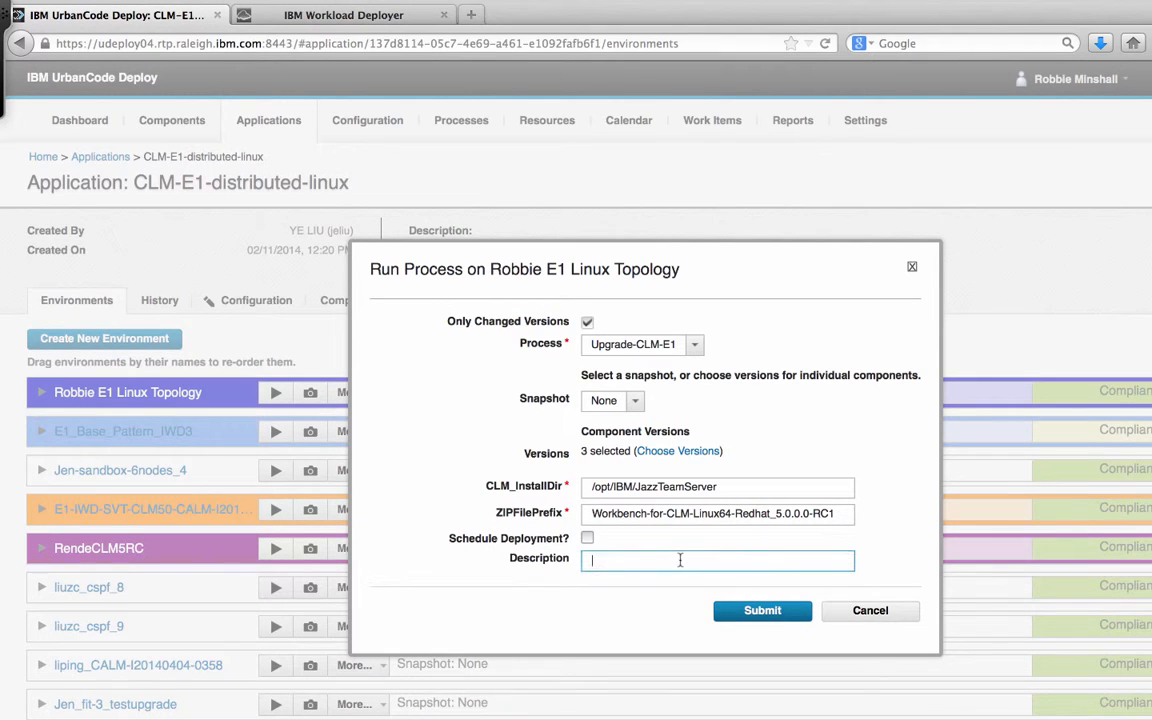
type("Upgrade to latest CLM driver for final testing")
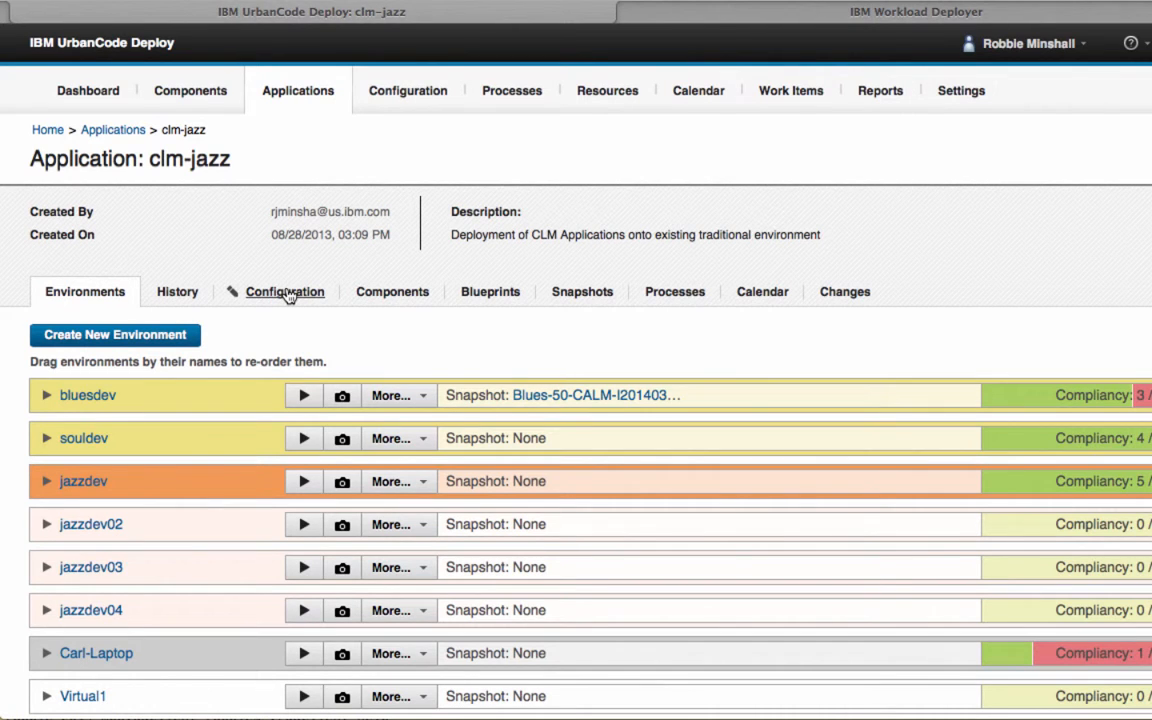
Check clm-jazz's environment gates, then list the clm component's versions with their BVTPassed/BVTFailed statuses
left_click(286, 292)
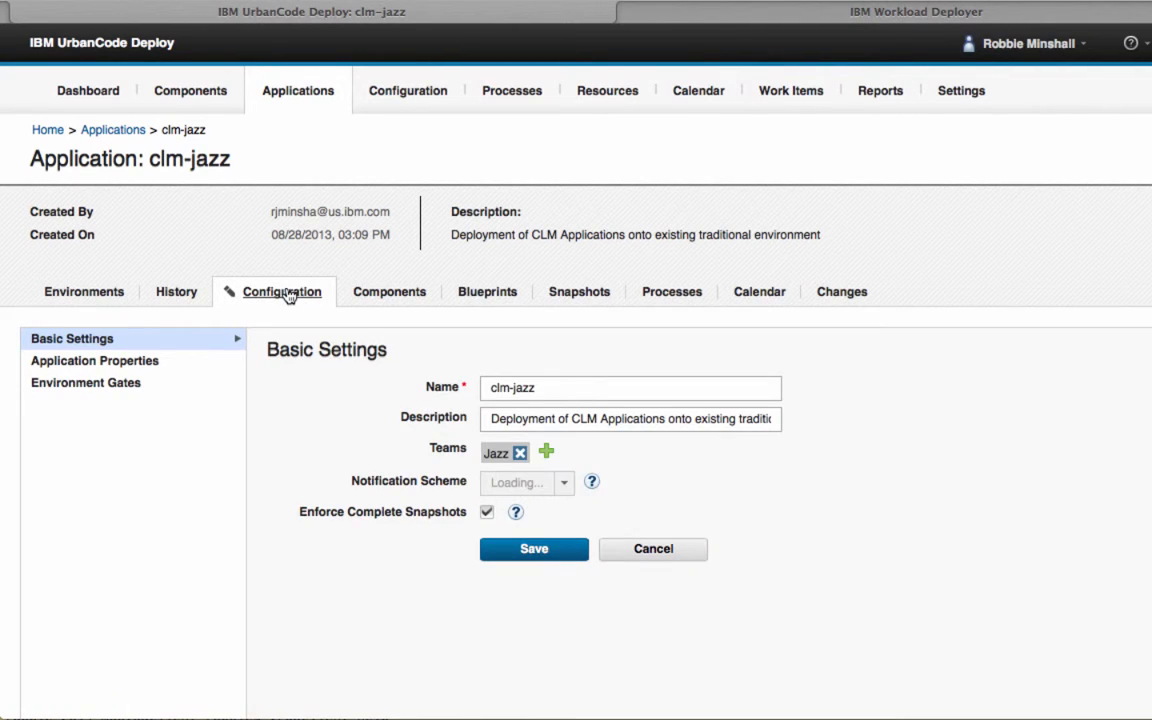
left_click(122, 387)
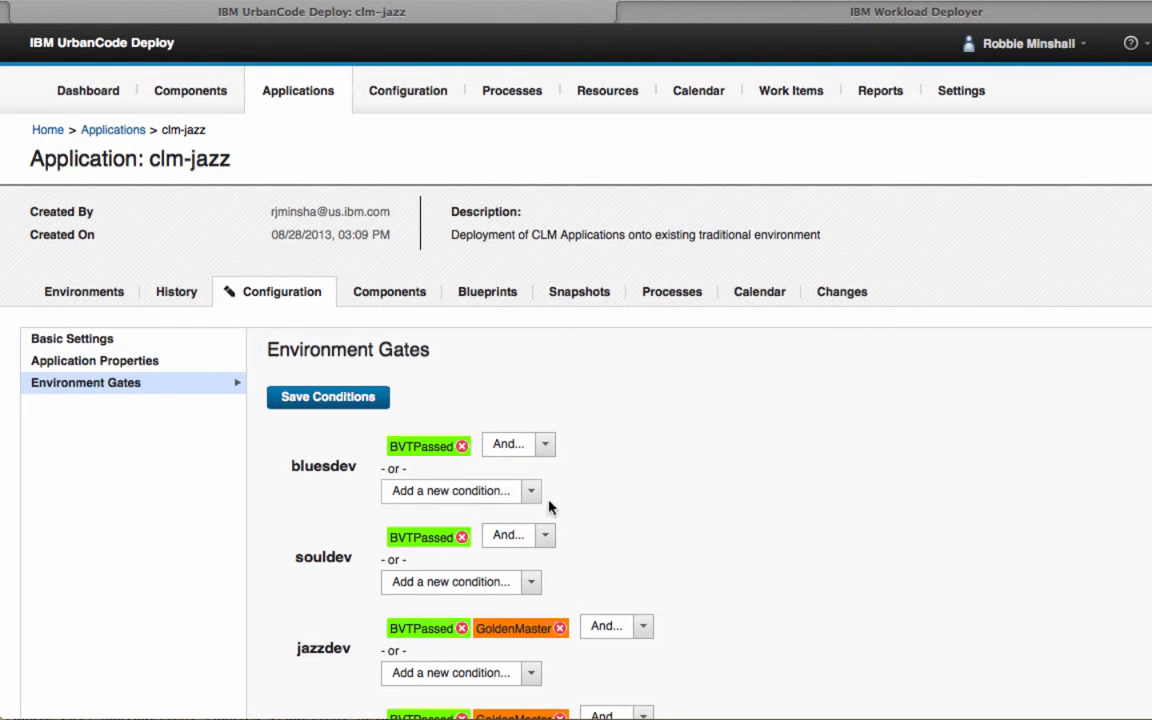
scroll(707, 564, "down", 5)
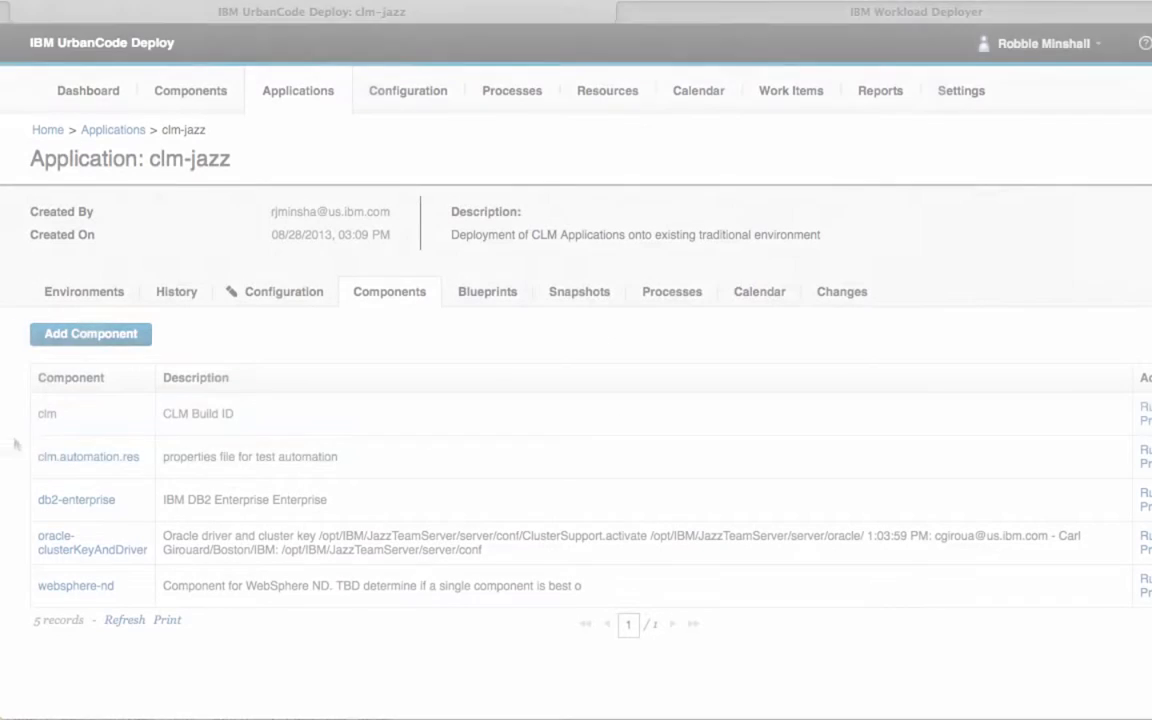
left_click(45, 413)
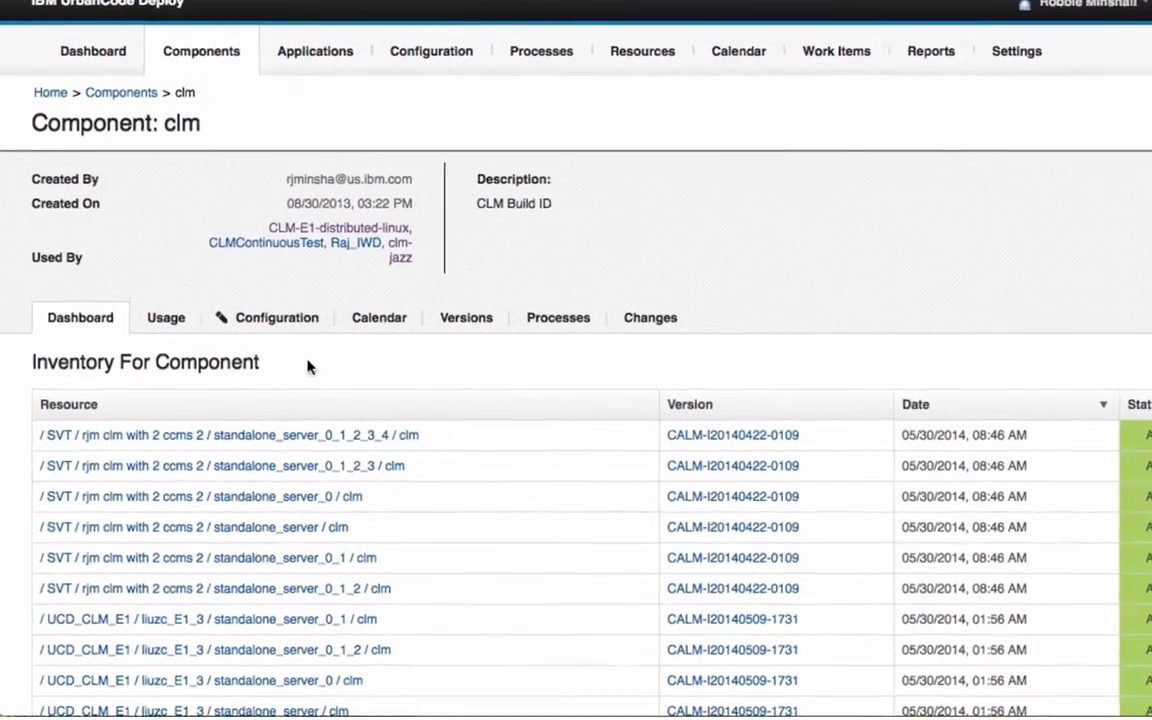
left_click(465, 320)
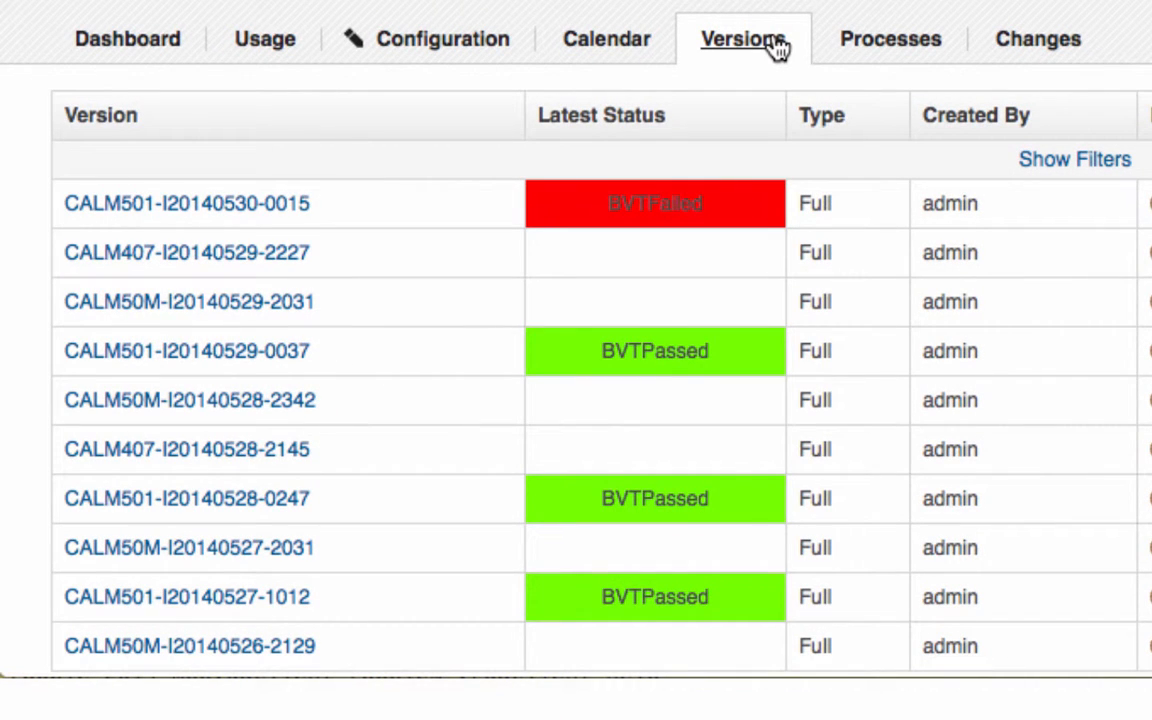
scroll(764, 196, "down", 4)
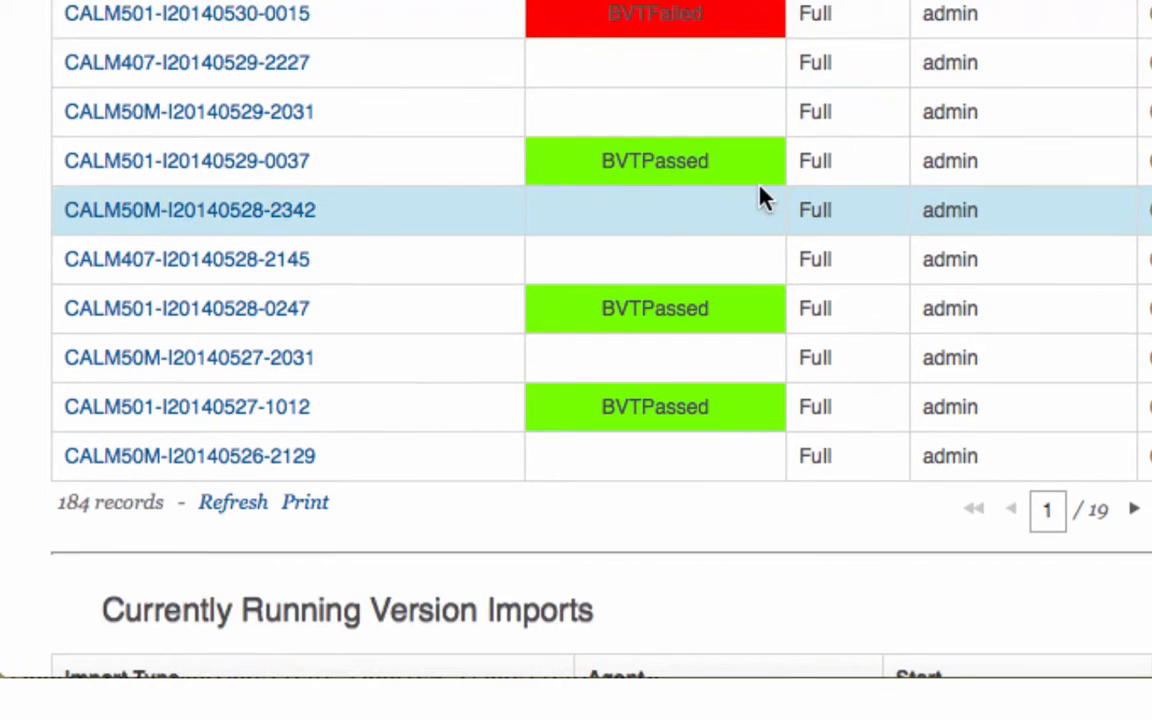